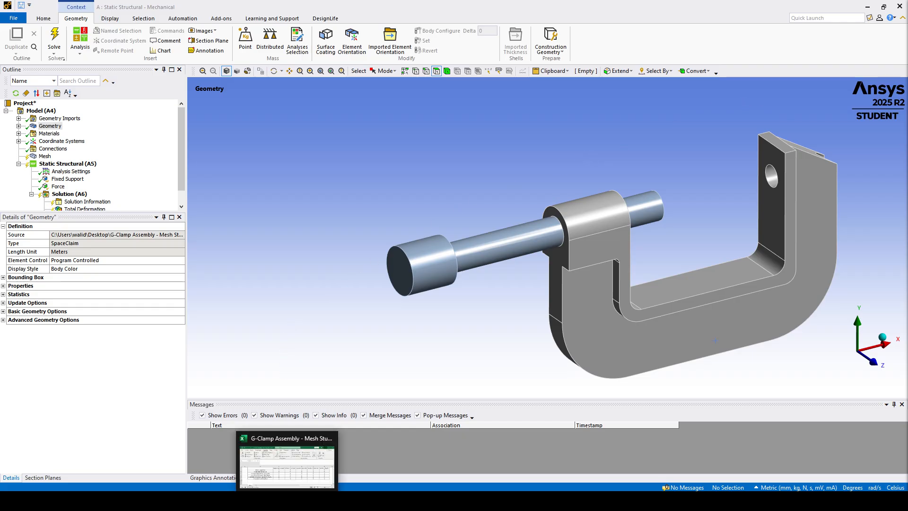
Review the mesh study comparison table in the G-Clamp Assembly - Mesh Study workbook in Excel and return to Ansys Mechanical
left_click(289, 456)
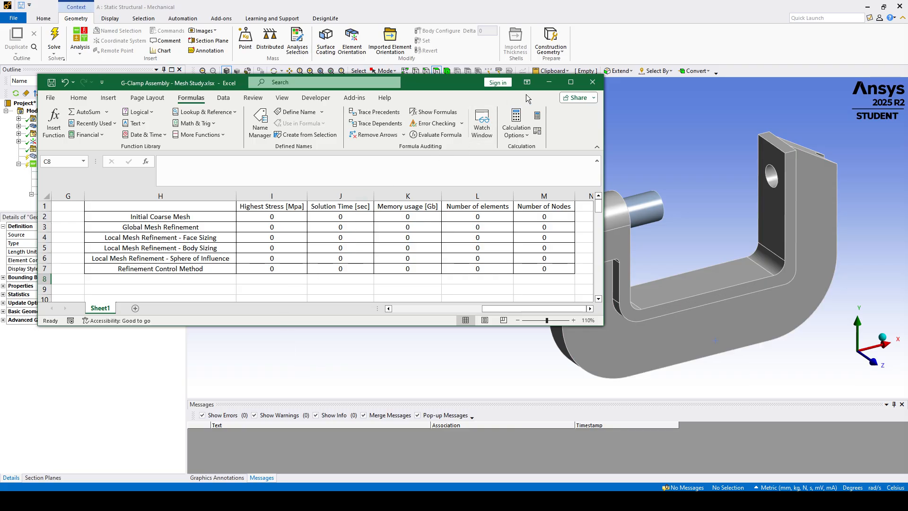
left_click(544, 83)
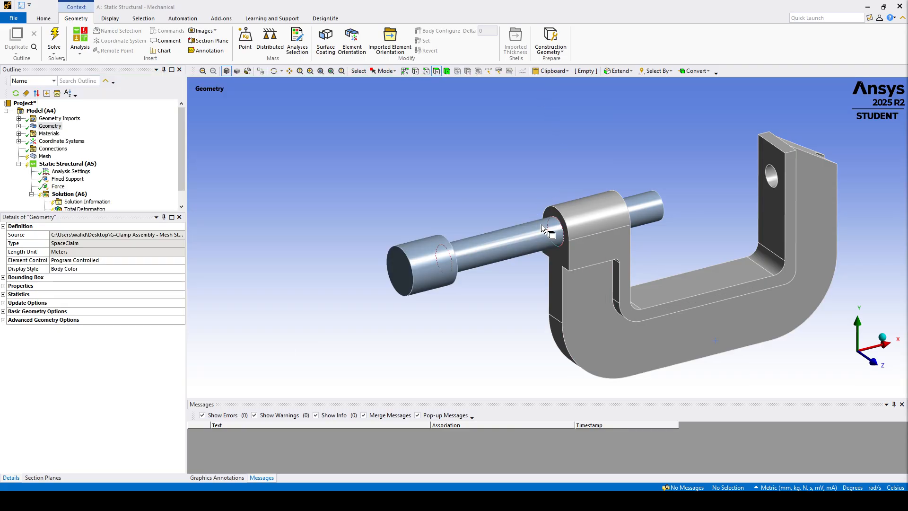
Examine the G-clamp geometry from several angles, highlighting the two inner corner fillet faces and the large side face of the frame
middle_click_drag(592, 234, 504, 232, "ctrl")
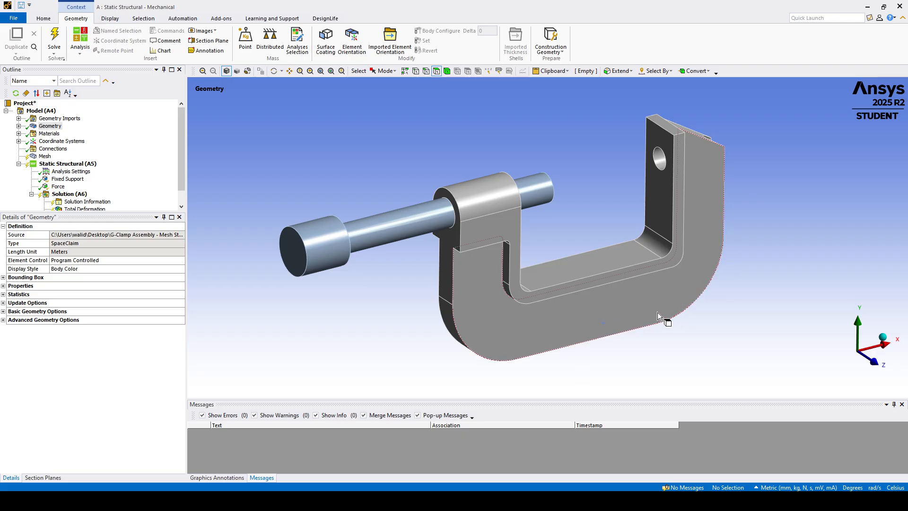
middle_click_drag(610, 317, 637, 277)
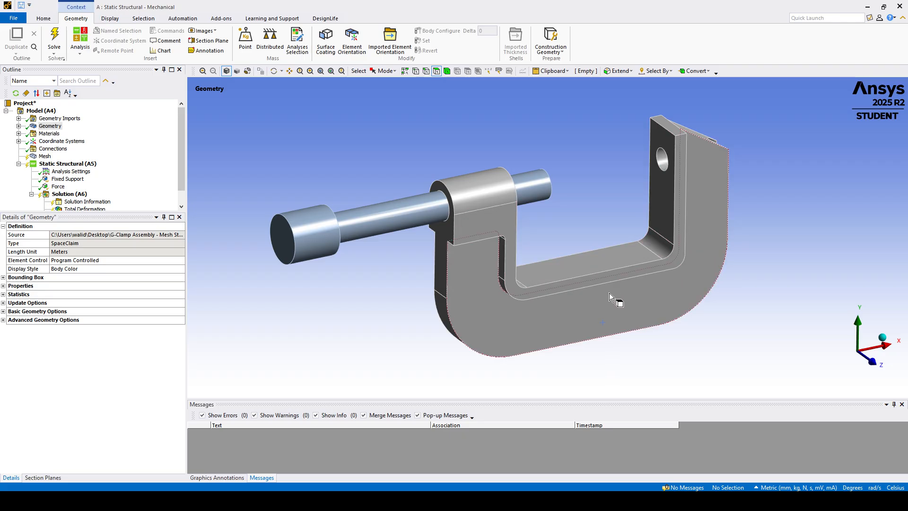
middle_click_drag(702, 292, 612, 310)
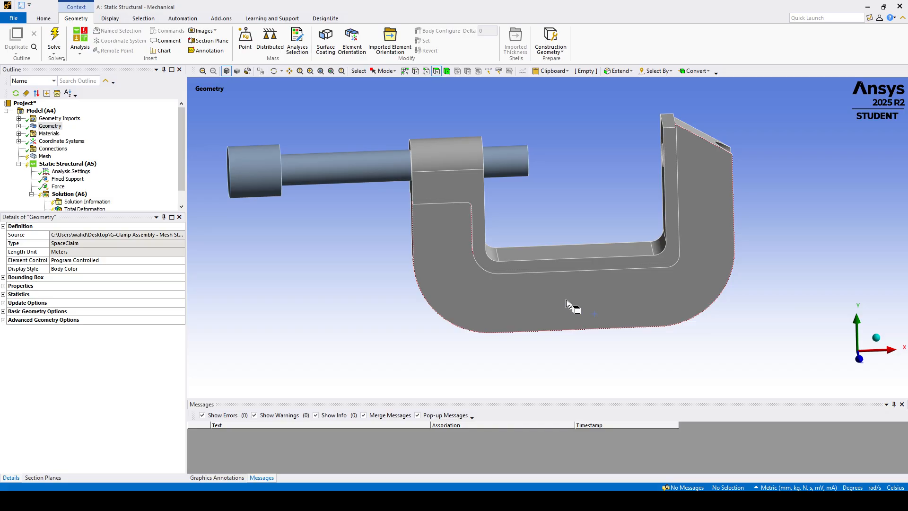
middle_click_drag(571, 304, 531, 318)
left_click(484, 270)
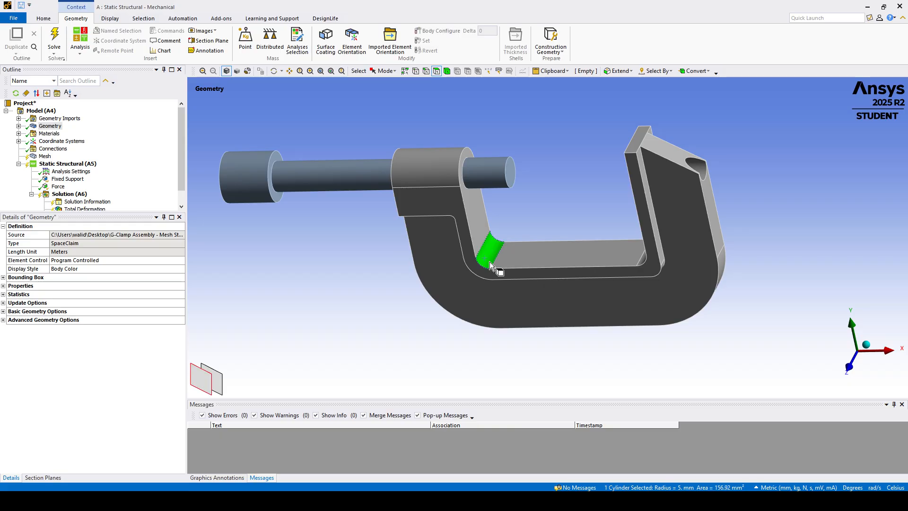
middle_click_drag(503, 278, 593, 274)
left_click(628, 239, "ctrl")
middle_click_drag(662, 283, 657, 288)
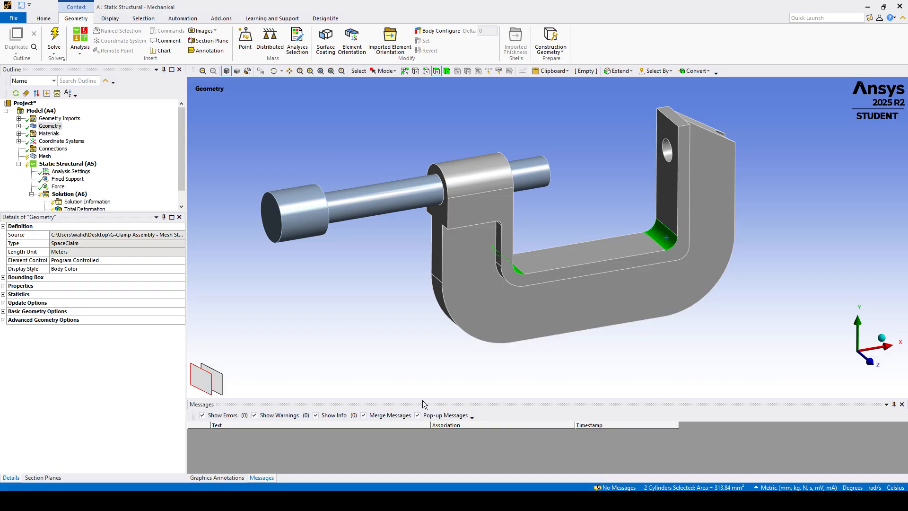
middle_click_drag(572, 310, 582, 307)
middle_click_drag(665, 256, 661, 259, "ctrl")
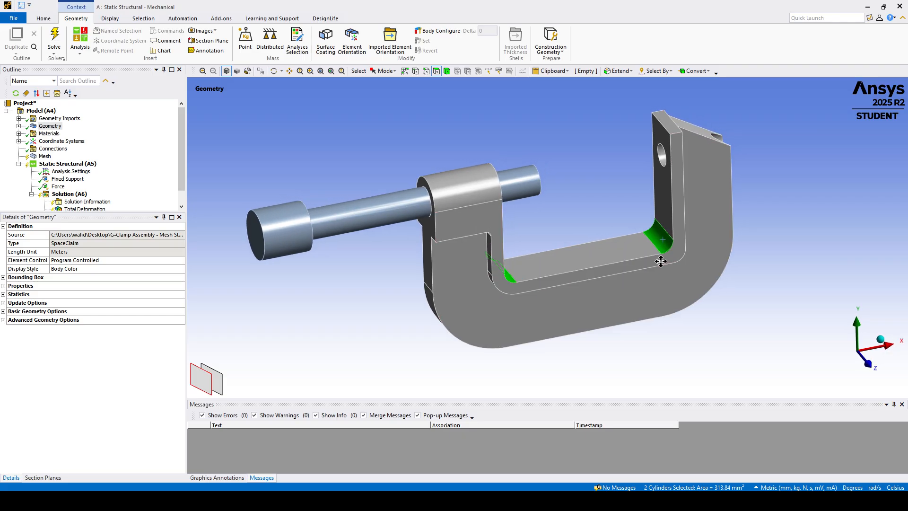
left_click(601, 307)
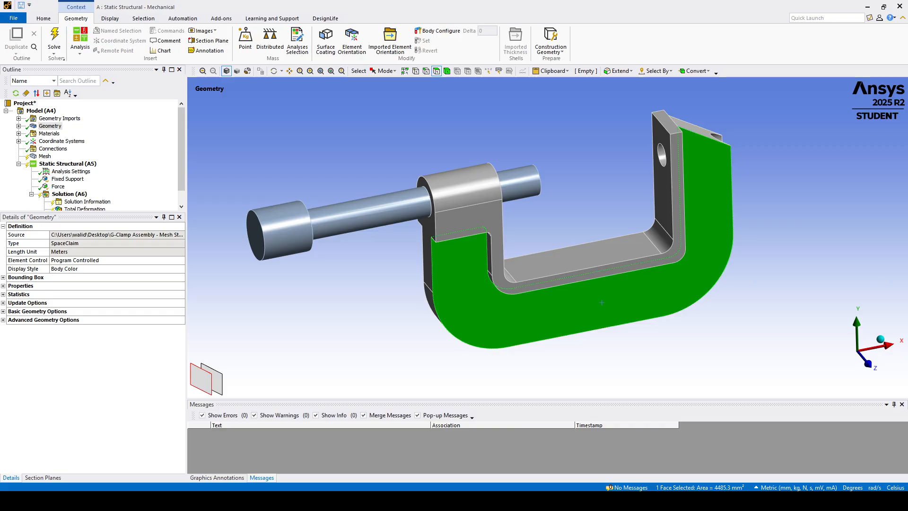
left_click(353, 322)
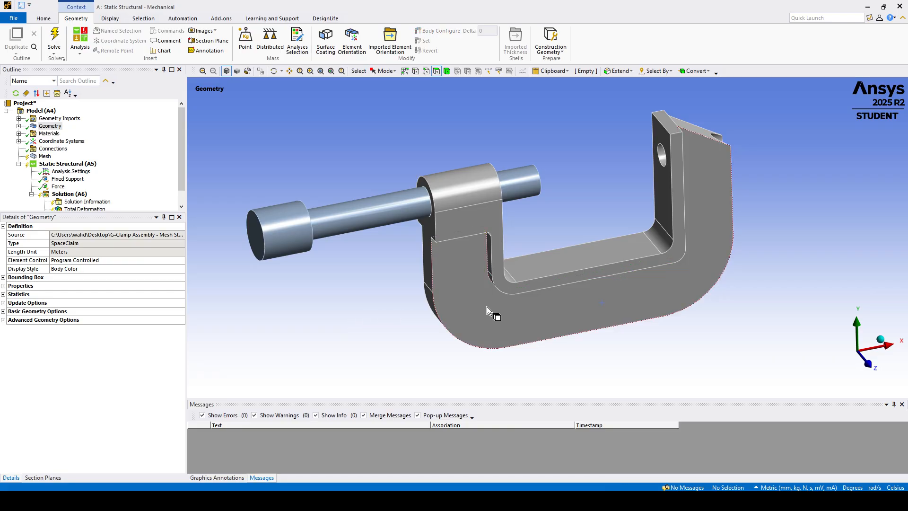
mouse_move(486, 306)
middle_mouse_down()
mouse_move(512, 301)
mouse_move(496, 314)
middle_mouse_up()
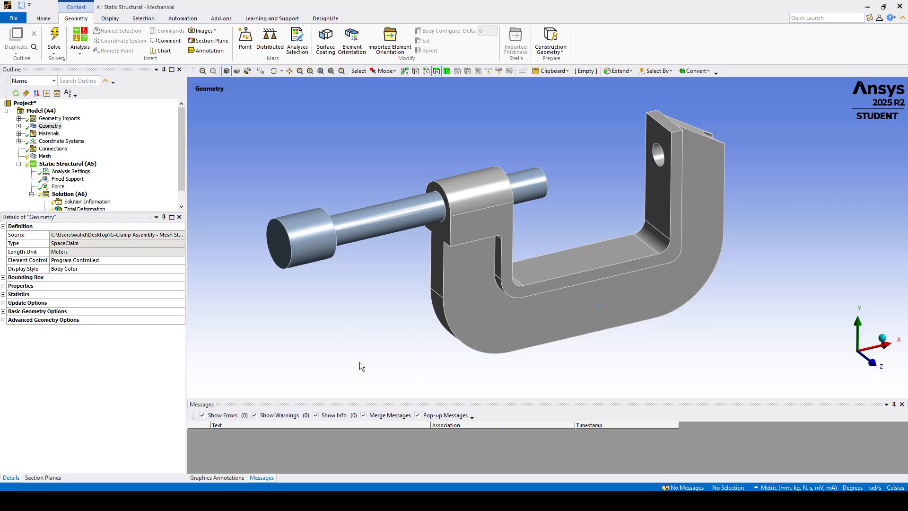
middle_click_drag(486, 323, 461, 306)
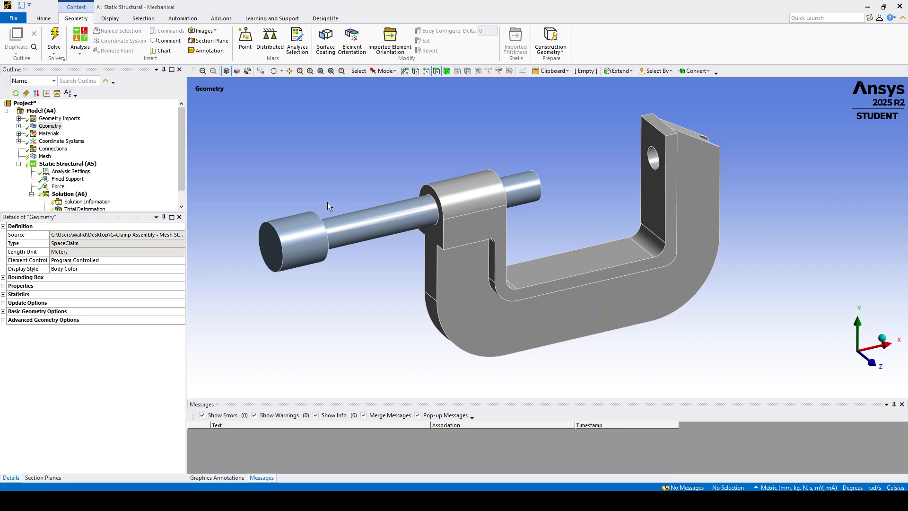
Set the global mesh to Quadratic element order with an element size of 5 mm
left_click(45, 157)
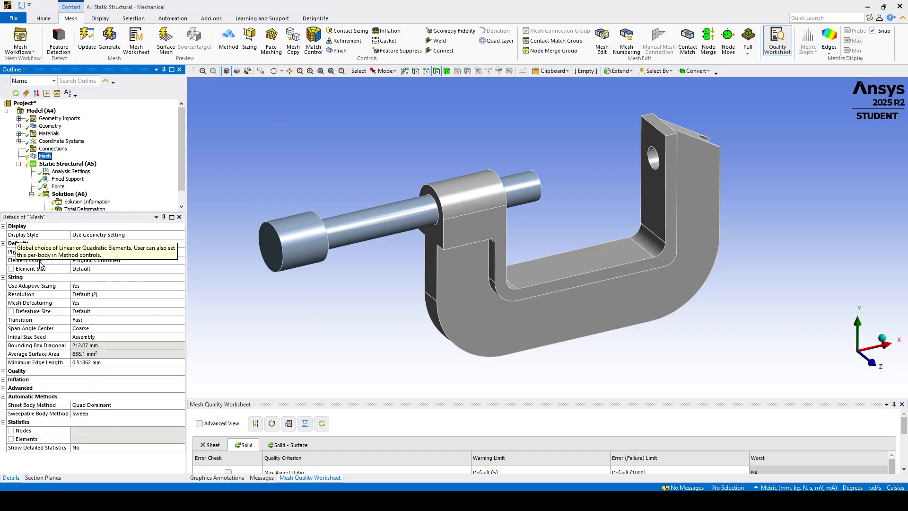
left_click(182, 260)
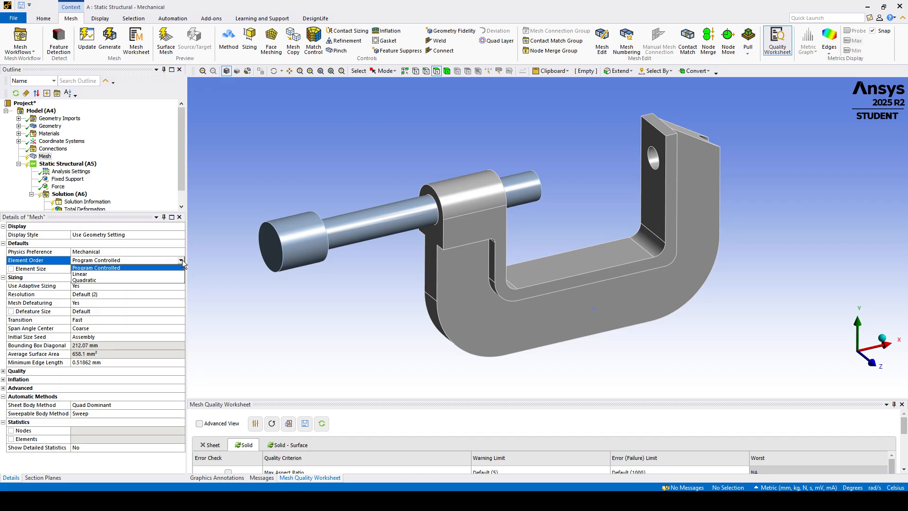
left_click(87, 280)
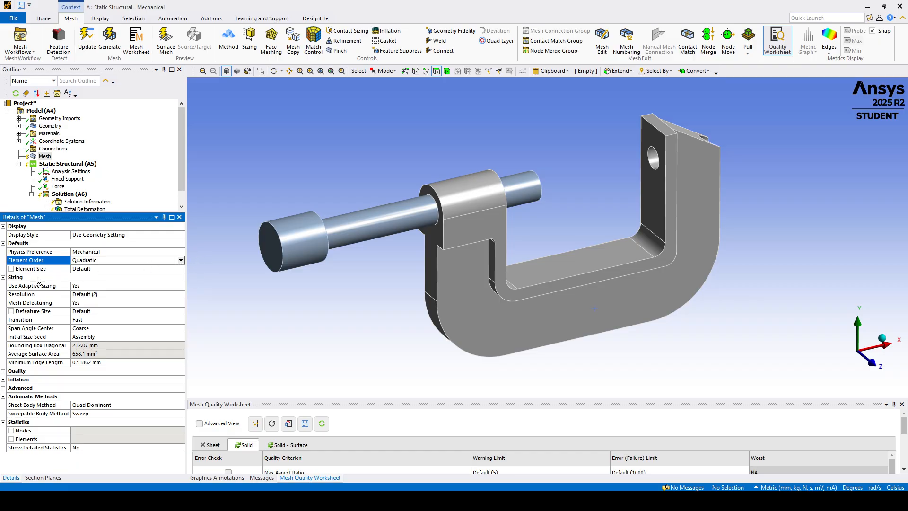
left_click(84, 270)
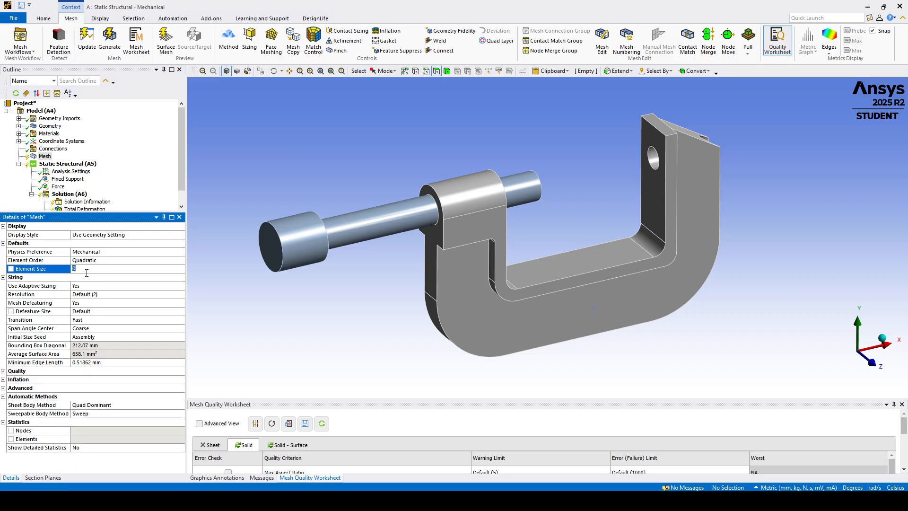
type("5")
key("Return")
Generate the initial coarse mesh on the G-clamp assembly
right_click(45, 157)
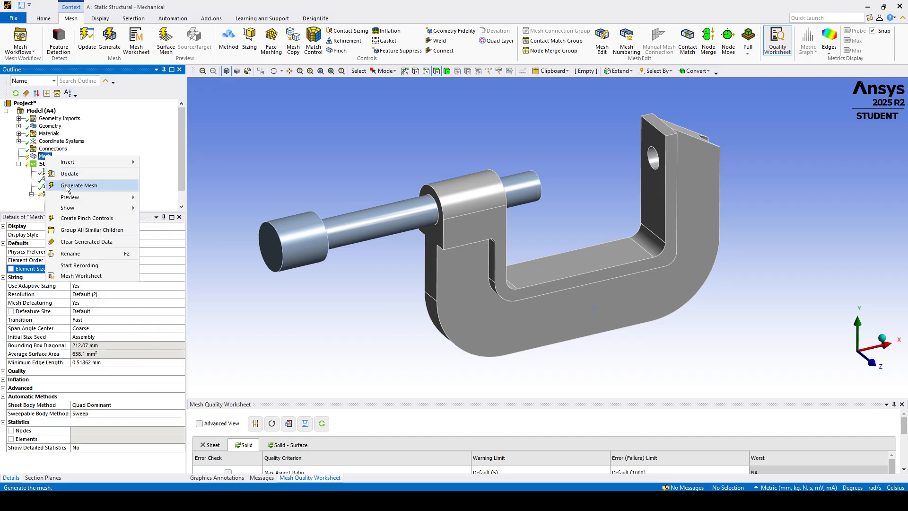
left_click(66, 186)
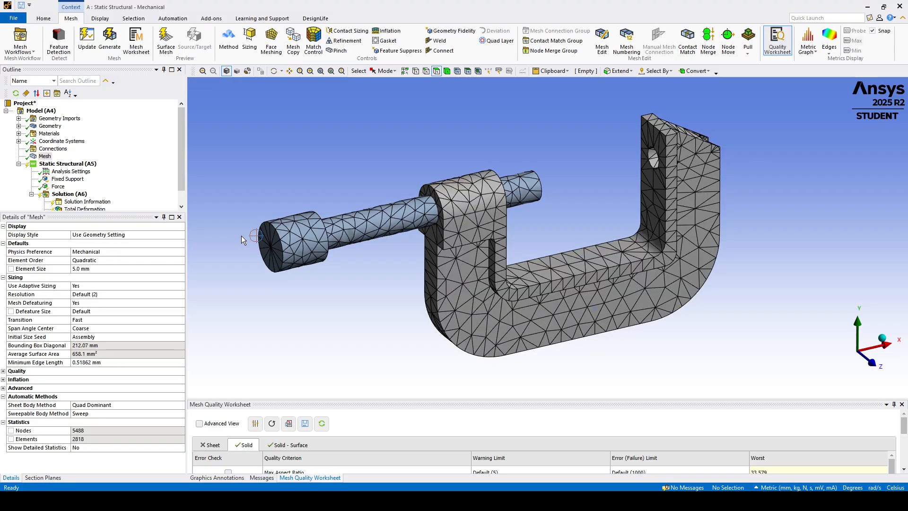
mouse_move(486, 277)
middle_mouse_down()
mouse_move(584, 312)
mouse_move(470, 280)
mouse_move(536, 292)
mouse_move(492, 273)
middle_mouse_up()
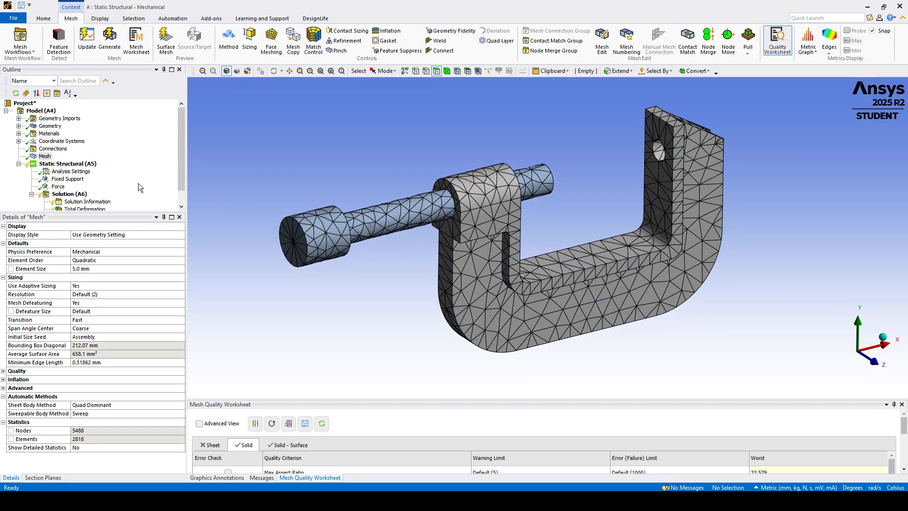
Solve the static structural analysis with the initial coarse mesh
scroll(125, 177, "down", 1)
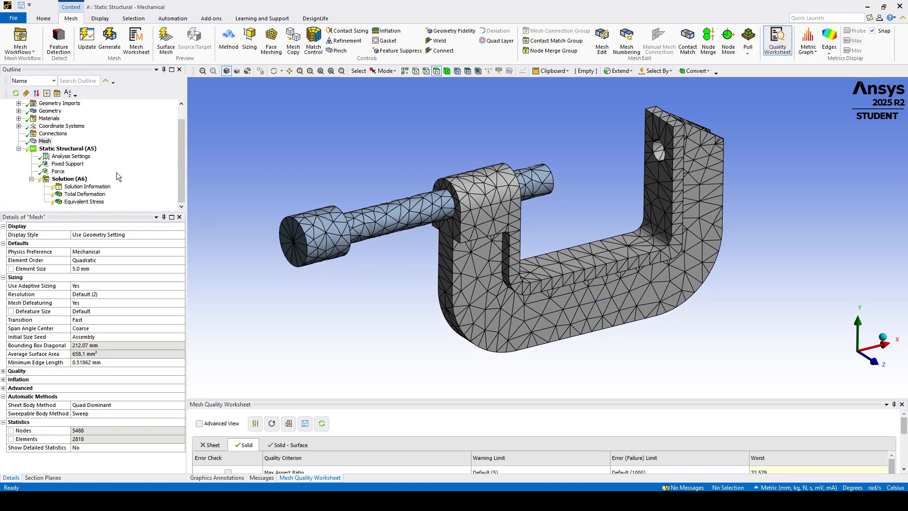
middle_click_drag(374, 249, 396, 257)
middle_click_drag(428, 287, 449, 294)
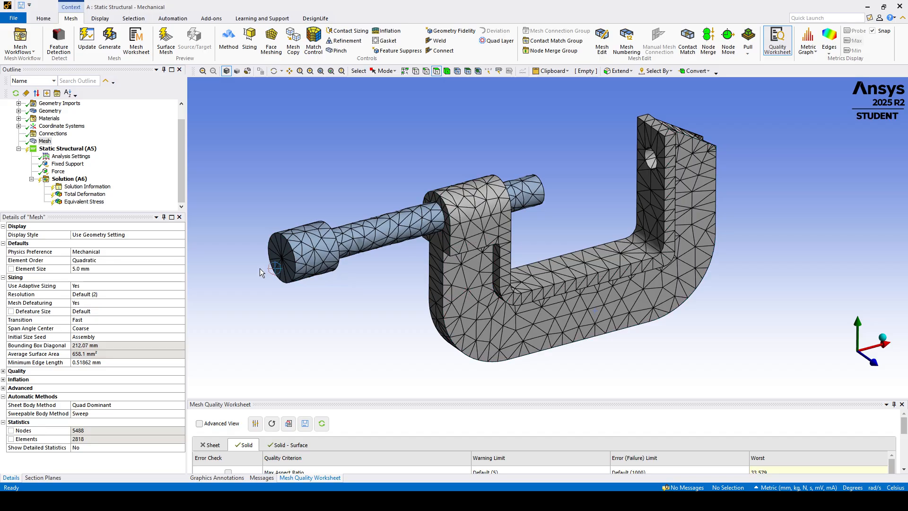
right_click(65, 180)
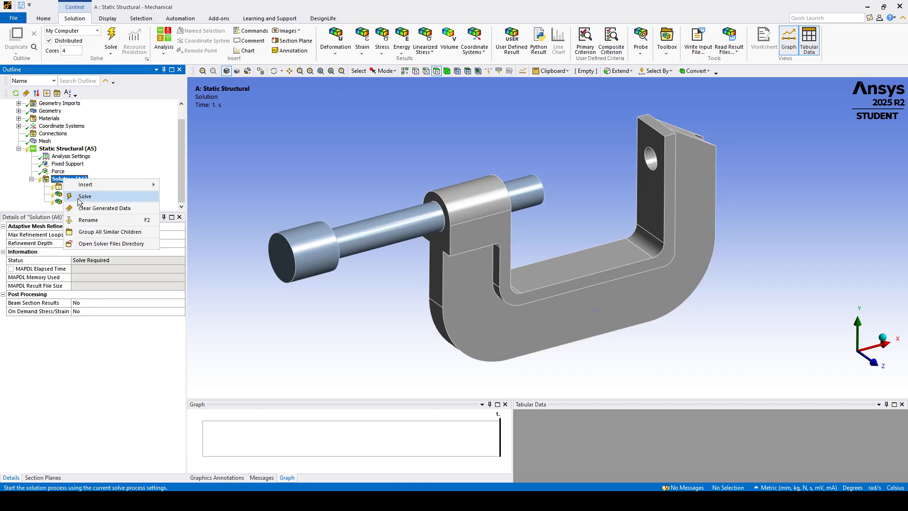
left_click(81, 197)
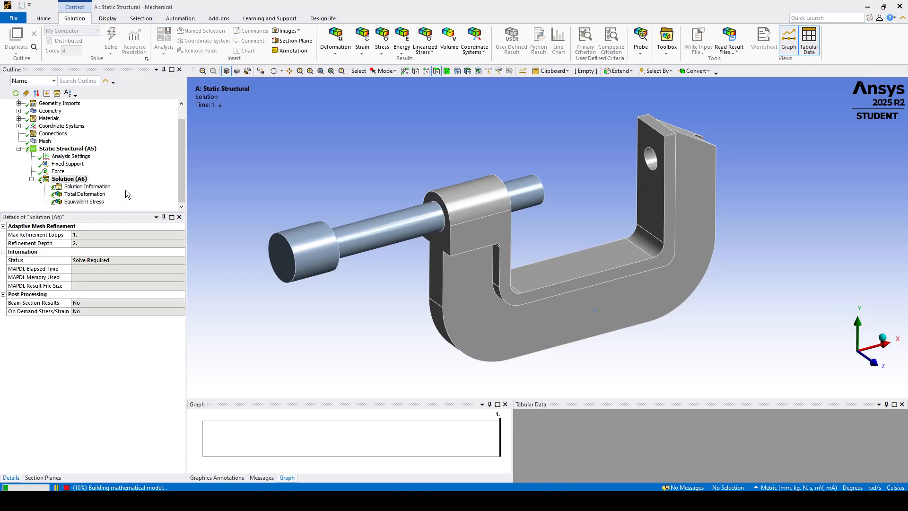
Switch to the mesh study workbook in Excel, bring its Initial Coarse Mesh table into view and save the file
left_click(296, 463)
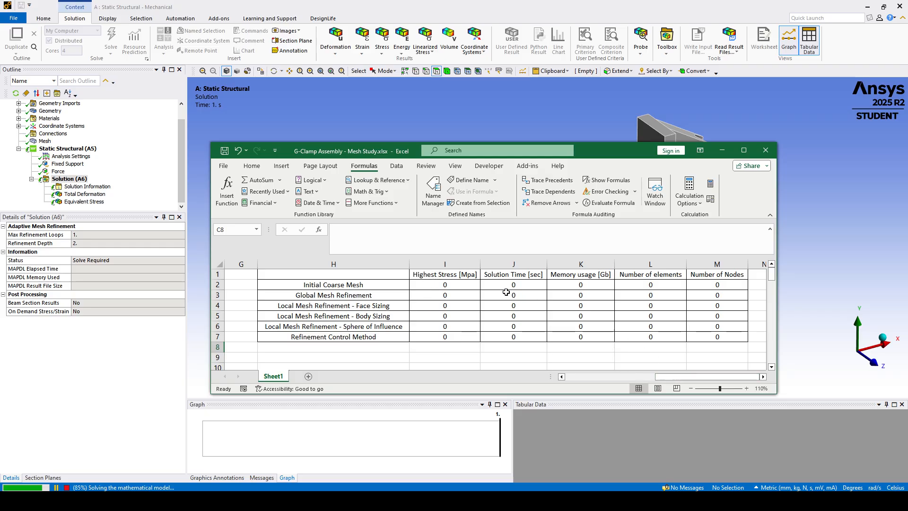
left_click_drag(677, 376, 578, 381)
left_click(336, 357)
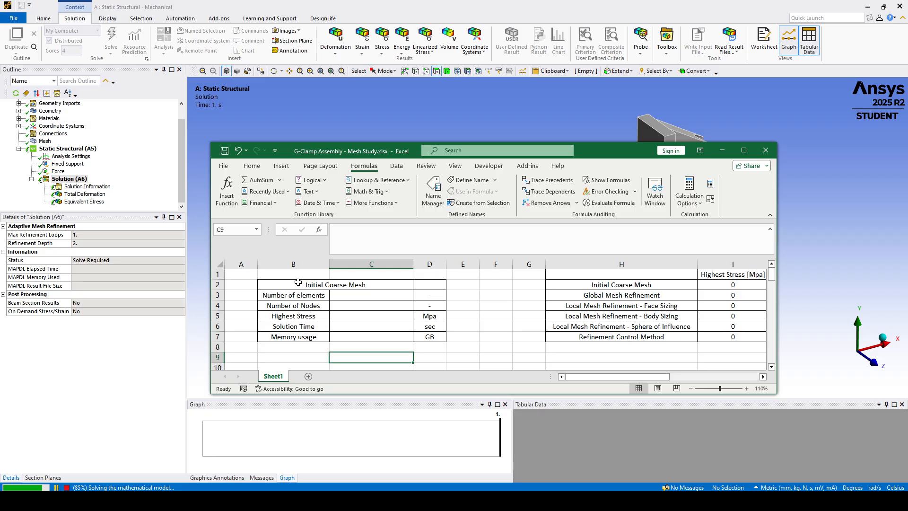
left_click(227, 151)
left_click(719, 152)
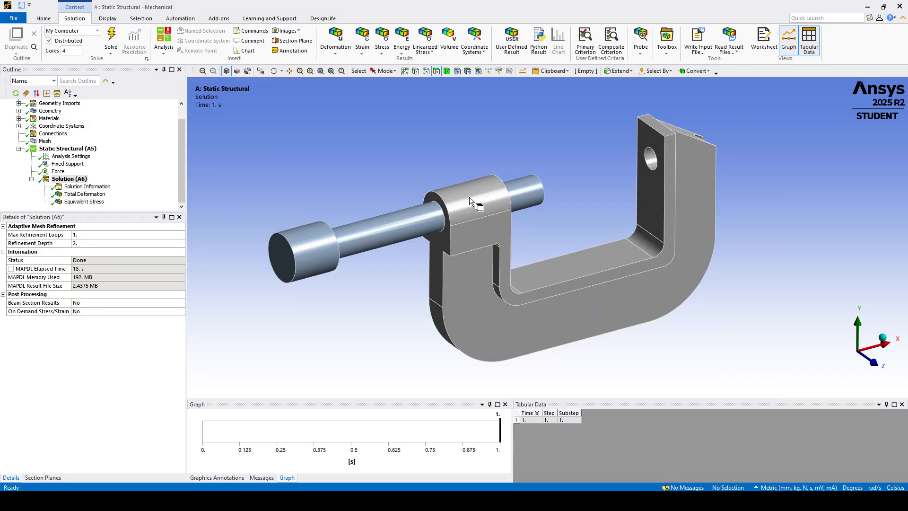
Display the Equivalent Stress result and inspect the maximum stress location around the clamp's inner corner fillets
left_click(84, 202)
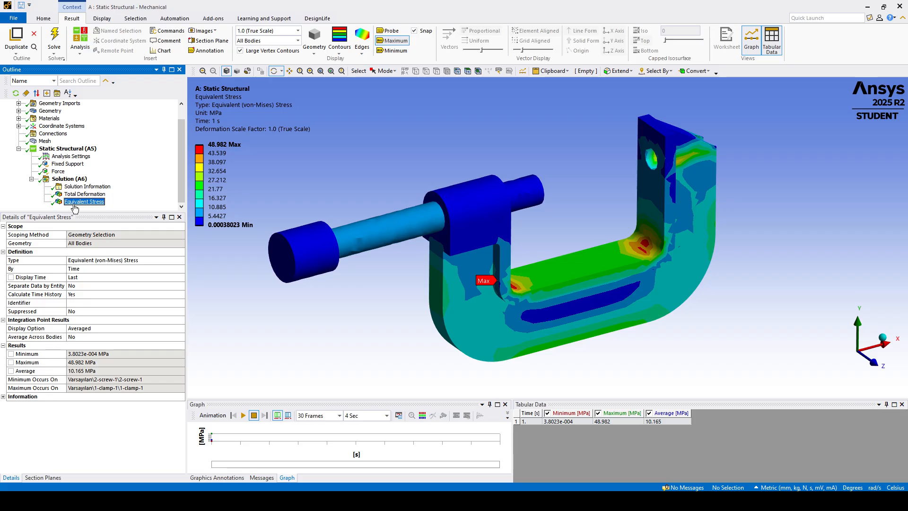
left_click_drag(527, 309, 460, 331)
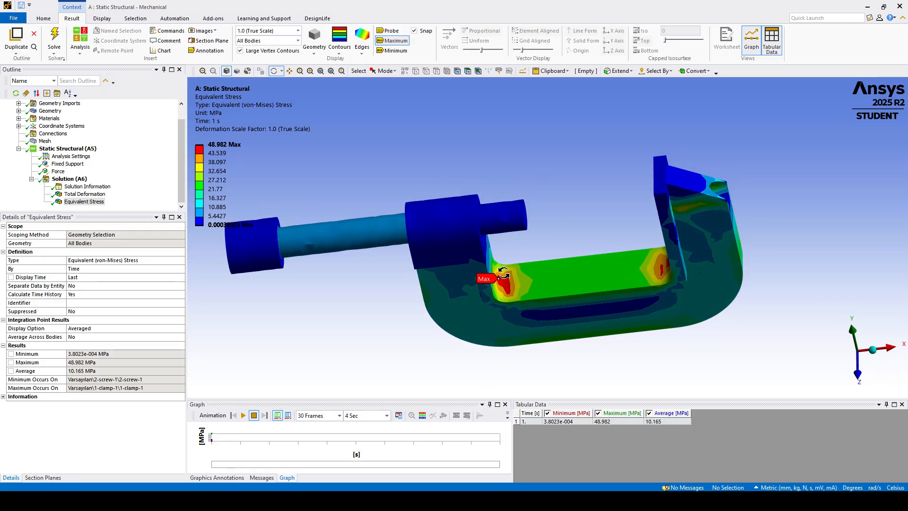
left_click_drag(501, 291, 553, 261)
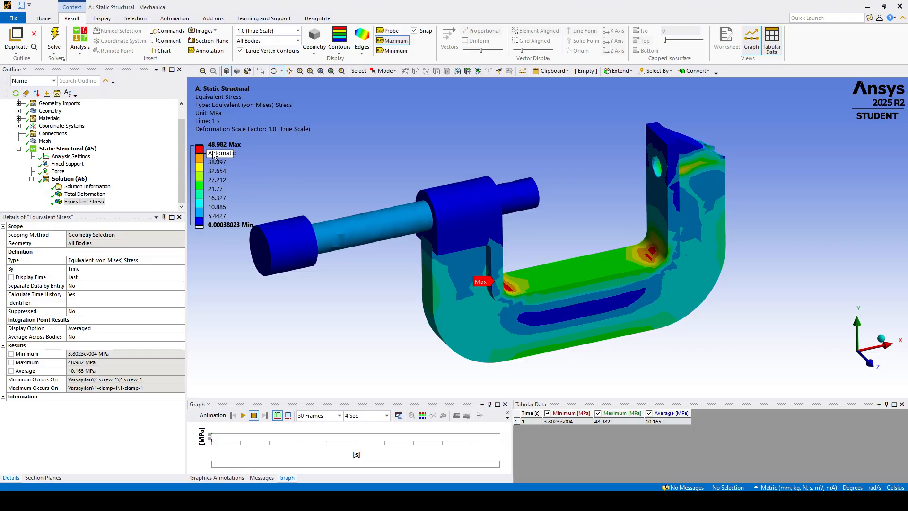
left_click_drag(444, 284, 482, 303)
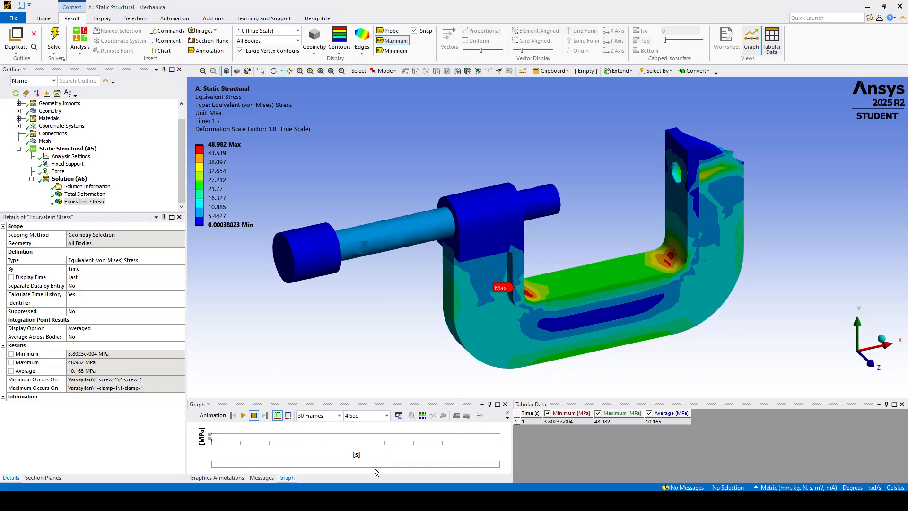
Switch to the Excel workbook and enter 49 as the Highest Stress of the Initial Coarse Mesh
key("alt+Tab")
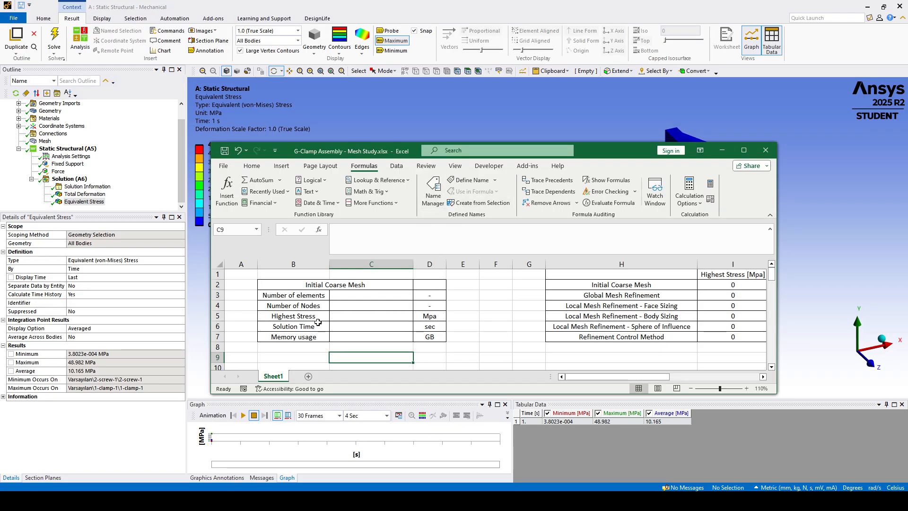
left_click(340, 315)
type("49")
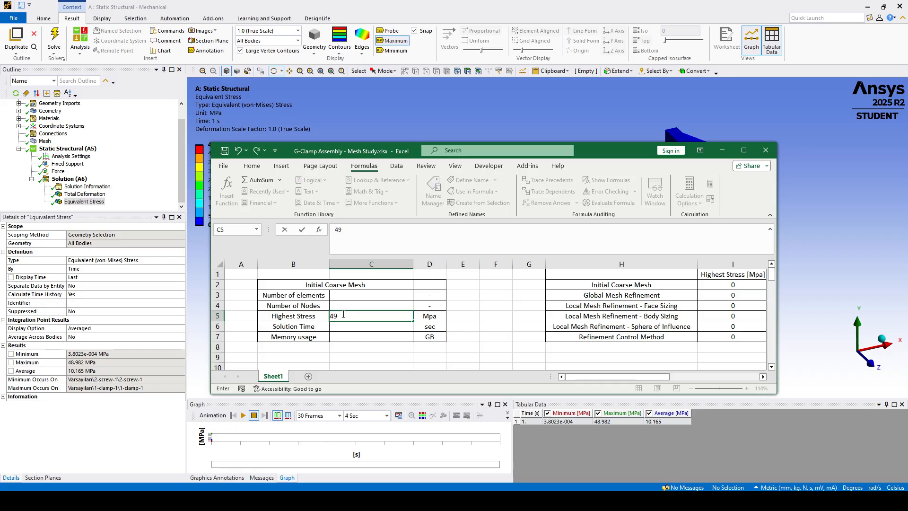
left_click(354, 350)
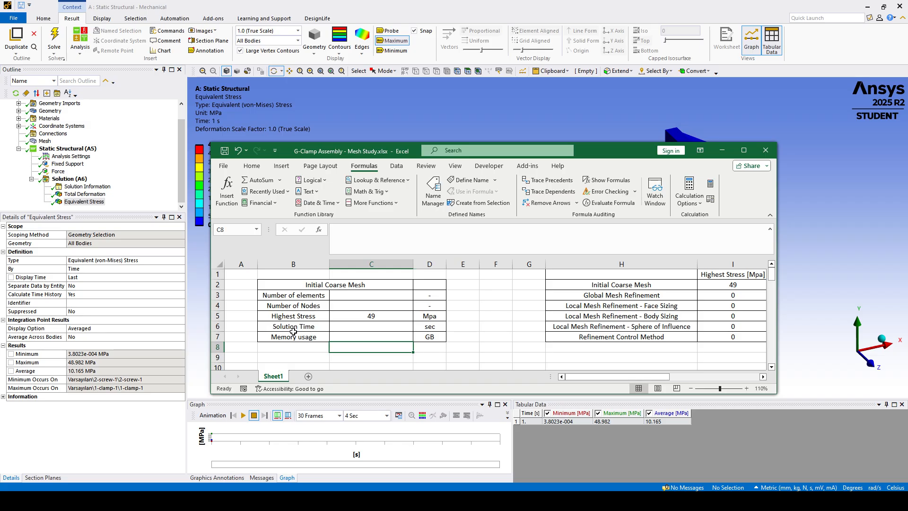
Display Solution Information for the coarse mesh solve with Solution Output kept as Solution History
left_click(81, 187)
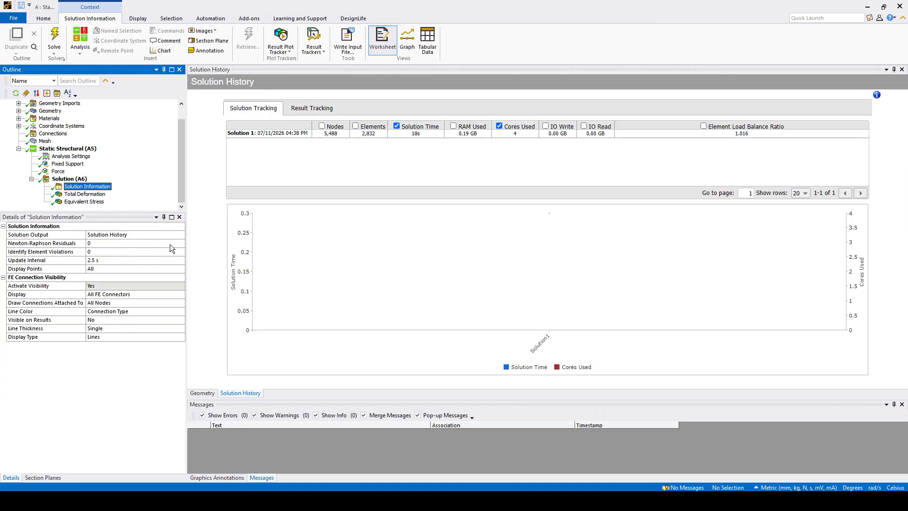
left_click(180, 234)
left_click(181, 235)
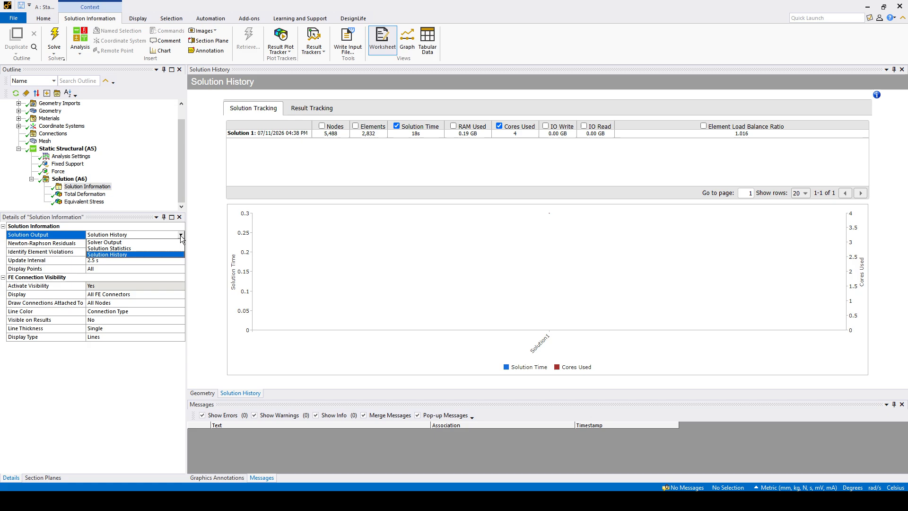
left_click(113, 256)
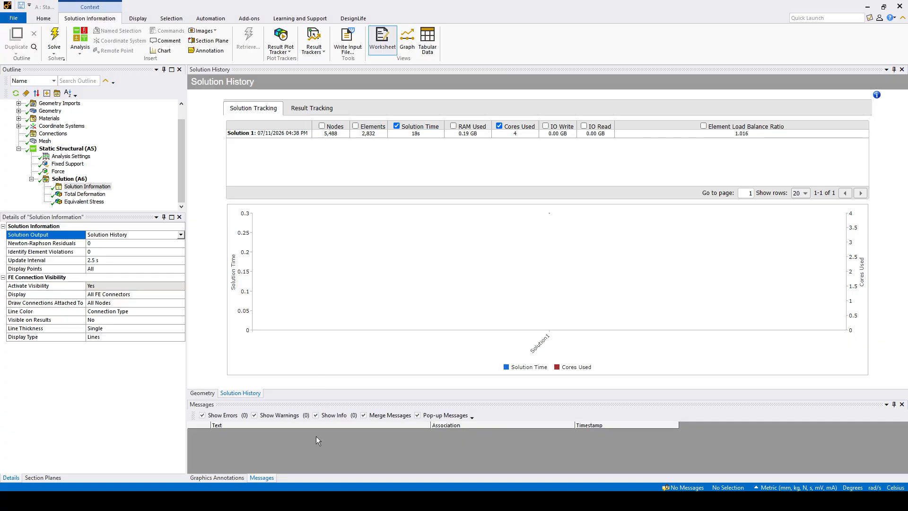
Switch to the Excel workbook and enter 2832 elements and 5488 nodes in the Initial Coarse Mesh table
left_click(288, 500)
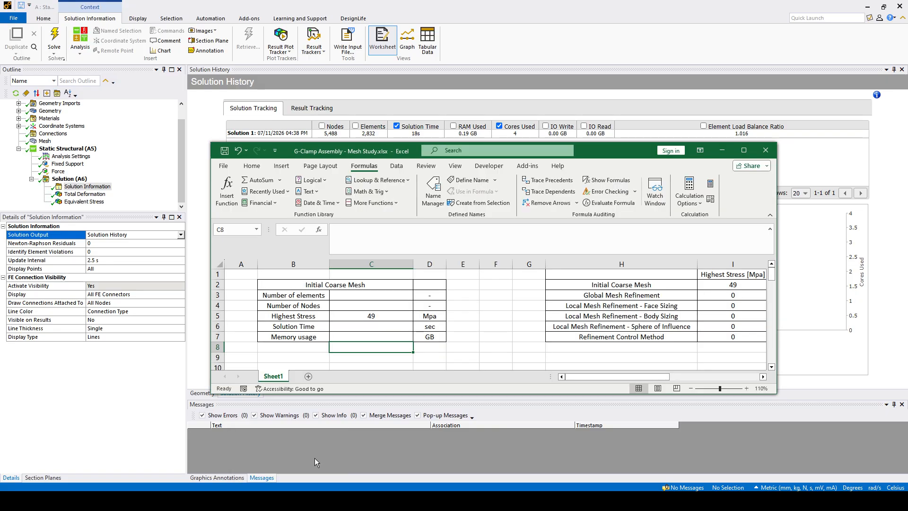
left_click_drag(590, 151, 598, 174)
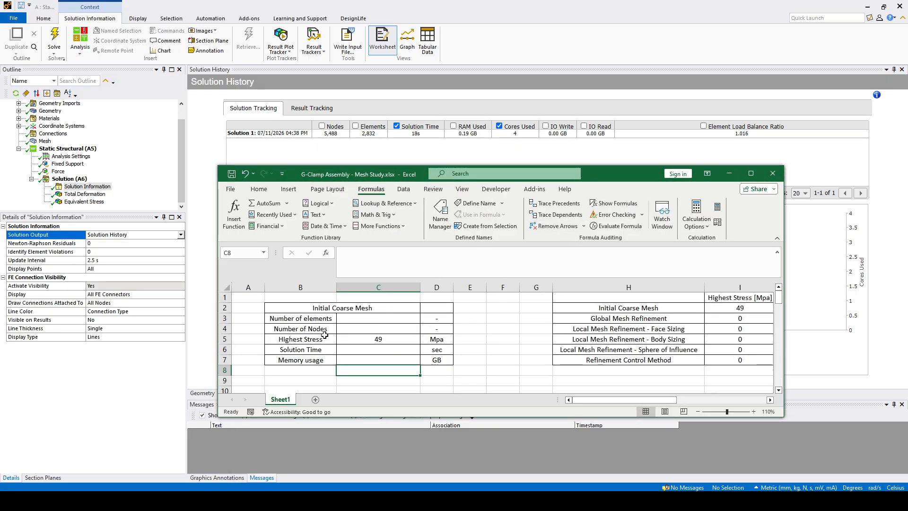
left_click(349, 322)
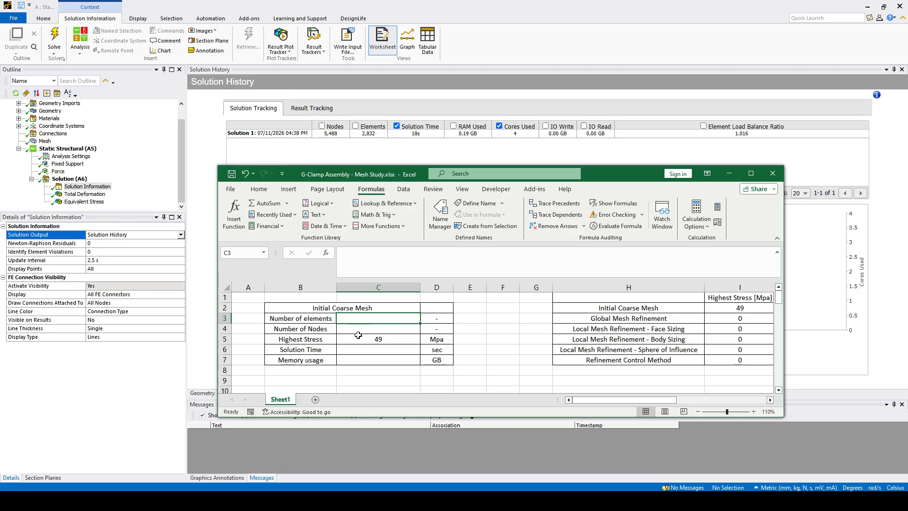
type("2832")
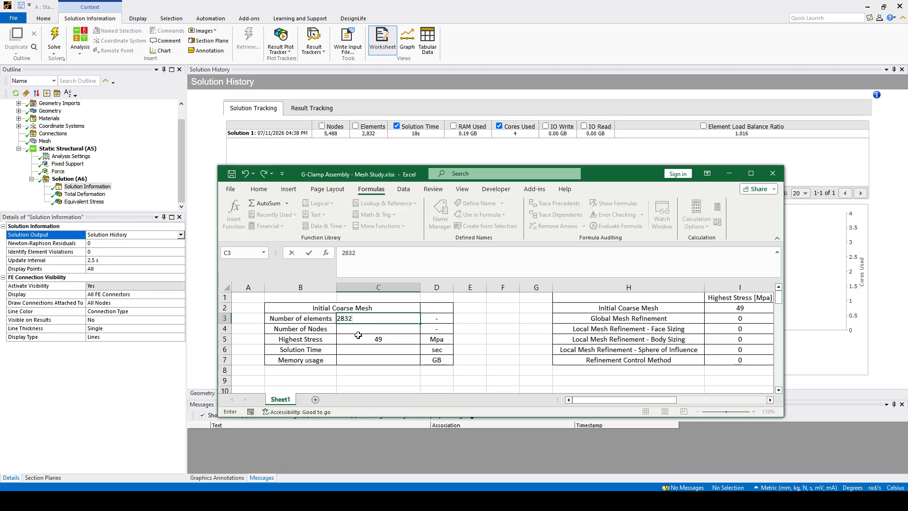
left_click(358, 330)
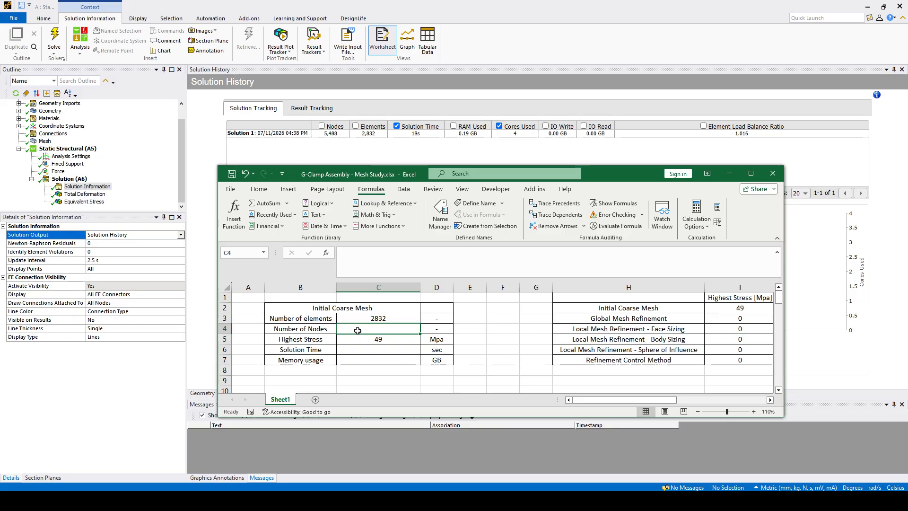
type("5488")
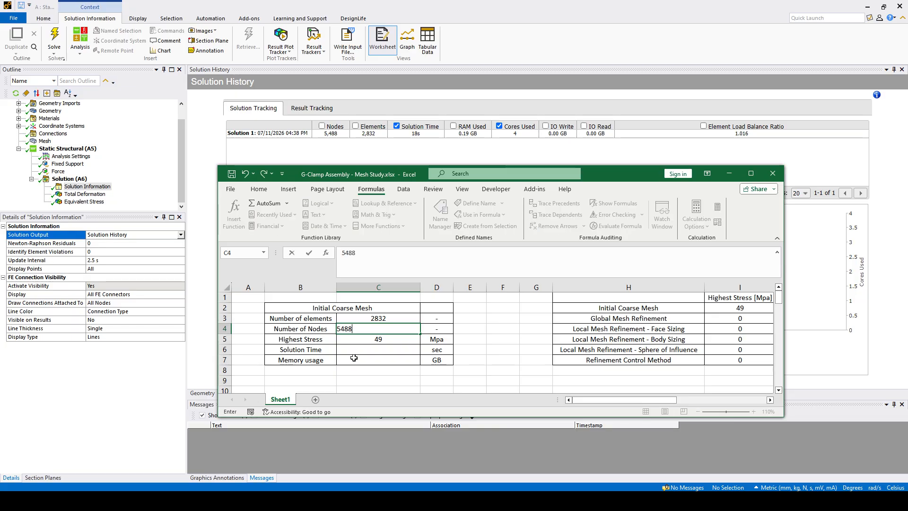
left_click(354, 358)
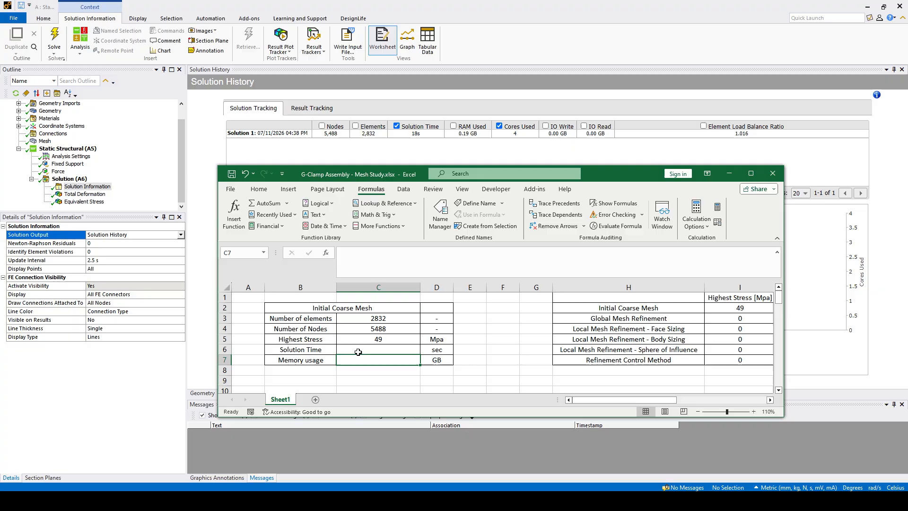
Enter 18 as the Solution Time and 0.19 as the Memory usage of the Initial Coarse Mesh
key("Up")
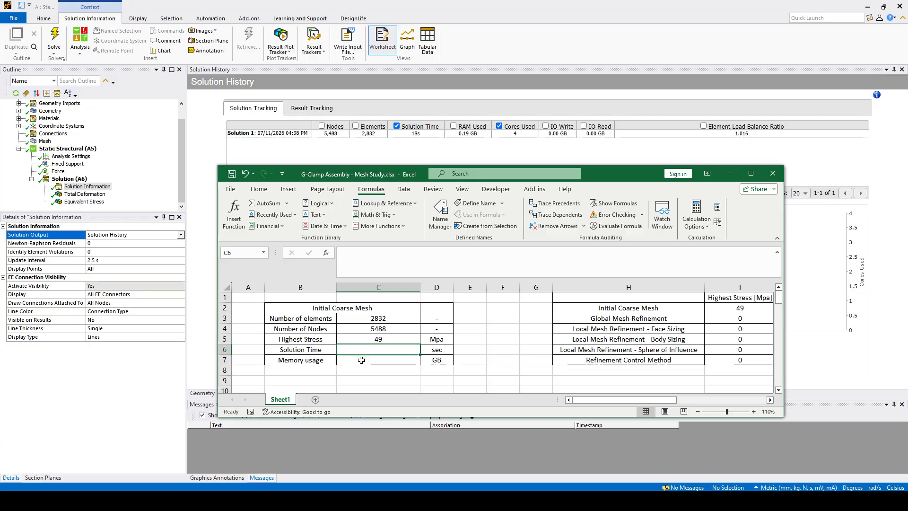
type("18")
key("Return")
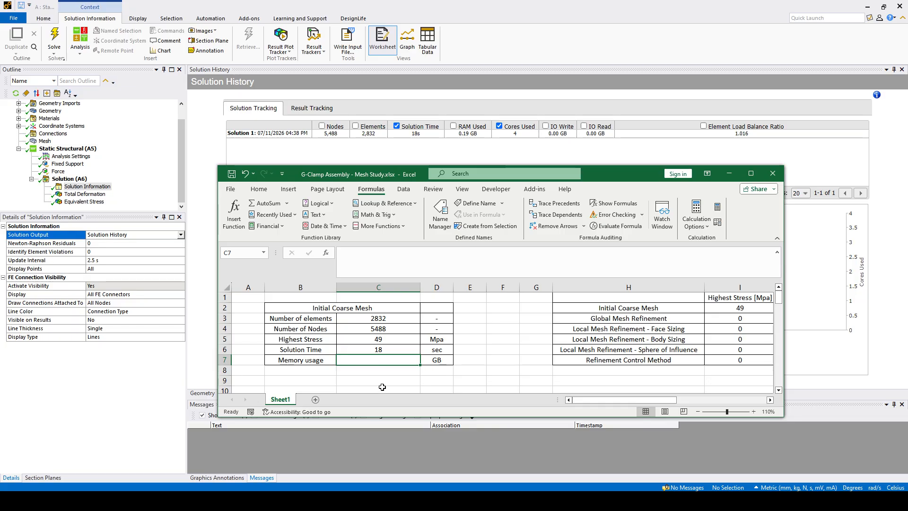
type("0.")
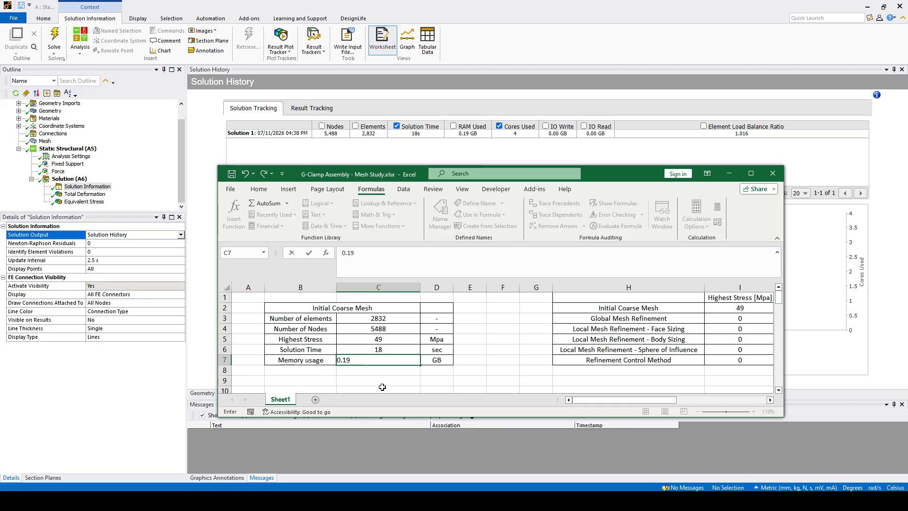
type("19")
left_click(382, 387)
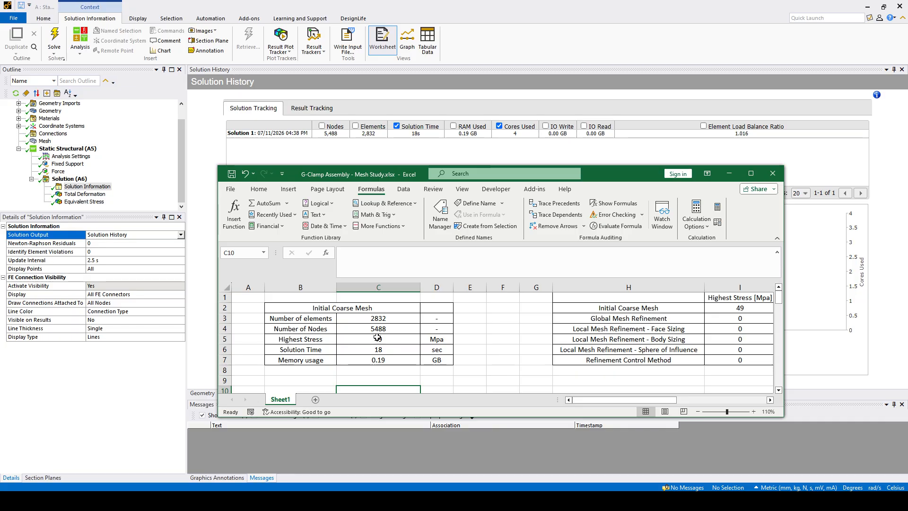
scroll(377, 338, "down", 4)
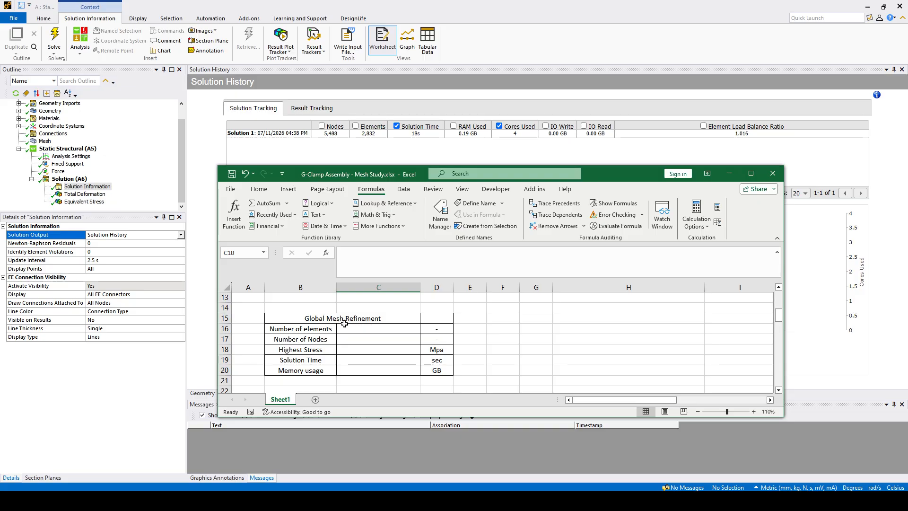
Return to Ansys Mechanical and clear the generated data of the coarse mesh, confirming removal of all meshes and results
left_click(729, 173)
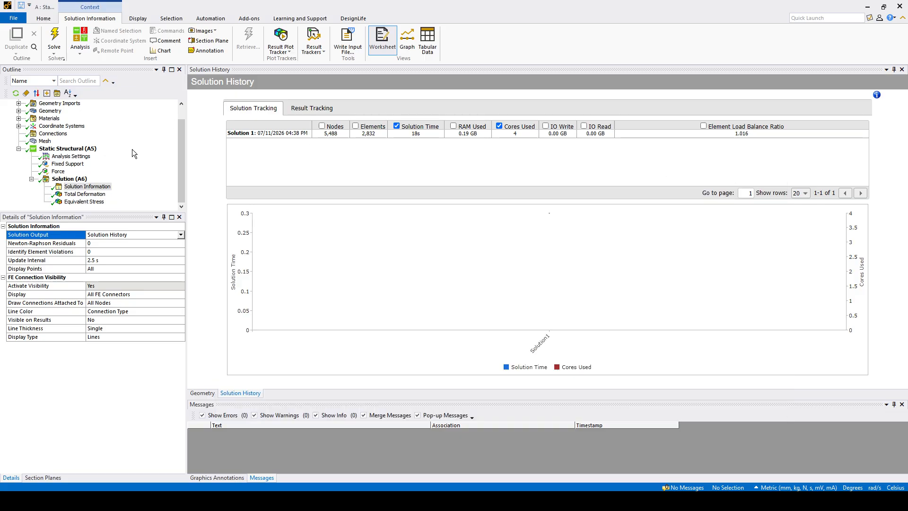
scroll(118, 145, "up", 1)
left_click(45, 156)
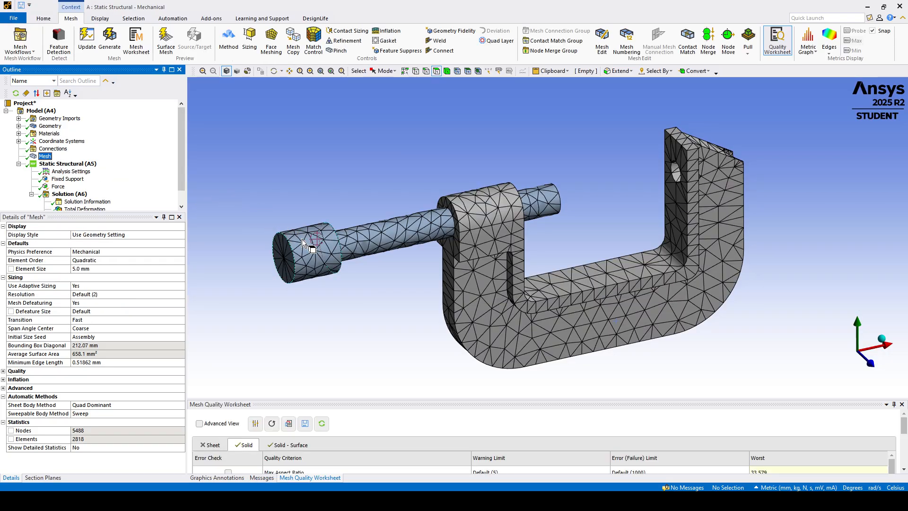
mouse_move(398, 259)
middle_mouse_down("ctrl")
mouse_move(393, 247)
mouse_move(406, 254)
middle_mouse_up("ctrl")
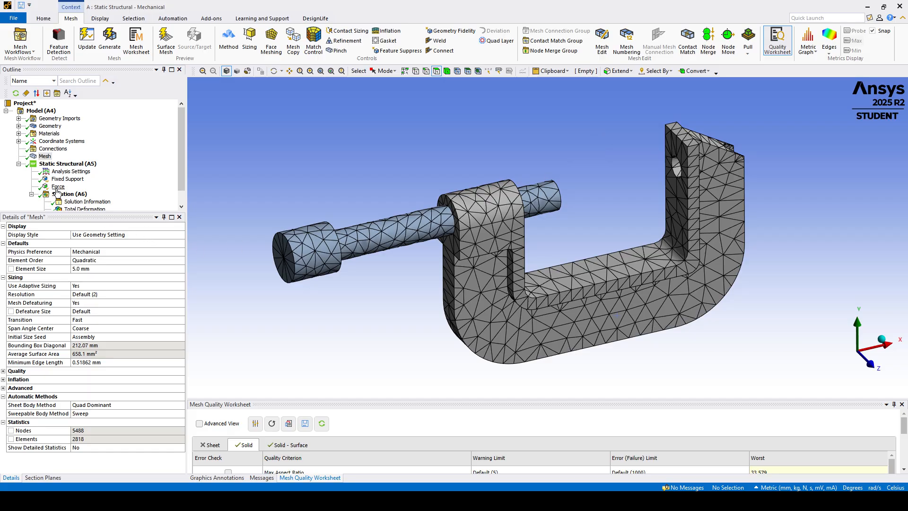
right_click(45, 158)
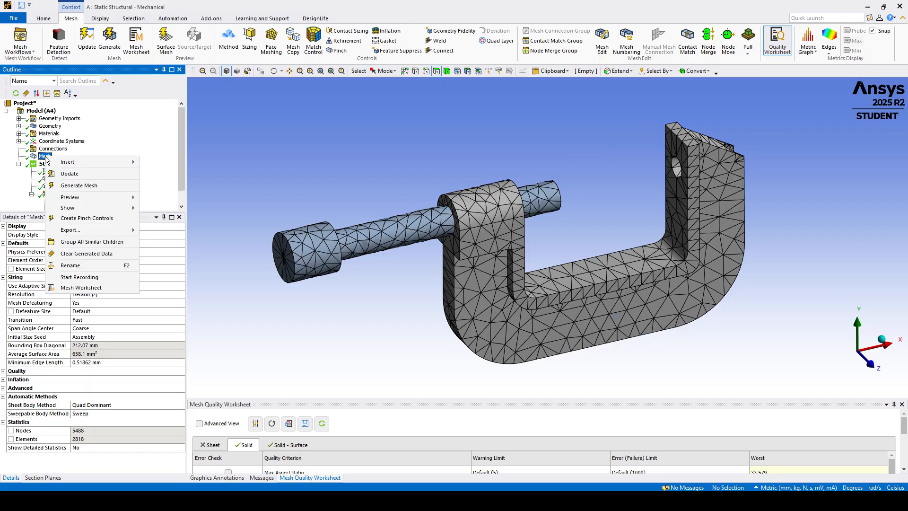
left_click(83, 254)
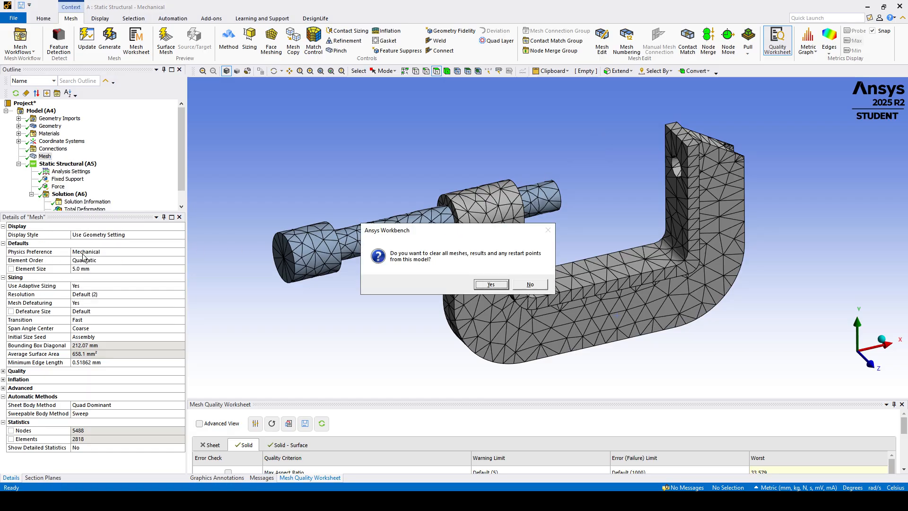
left_click(480, 285)
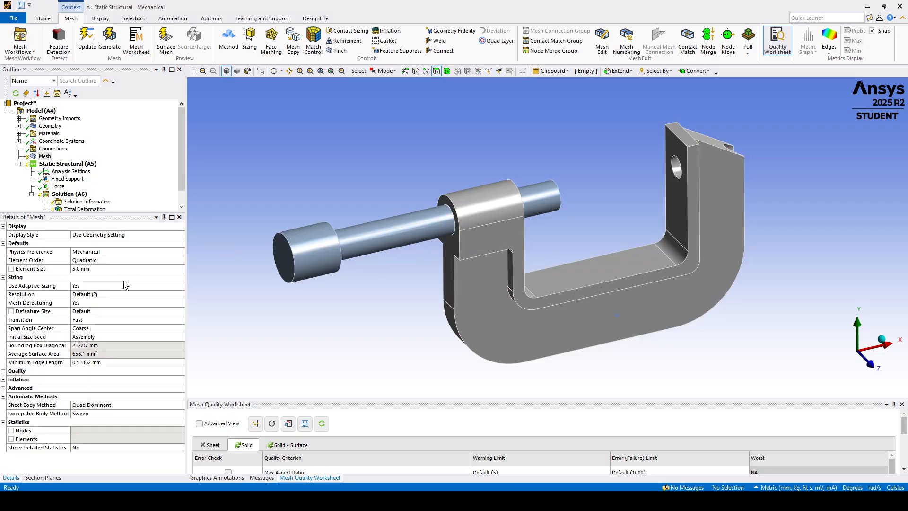
Set the global mesh element size to 2 mm and generate the mesh
left_click(74, 268)
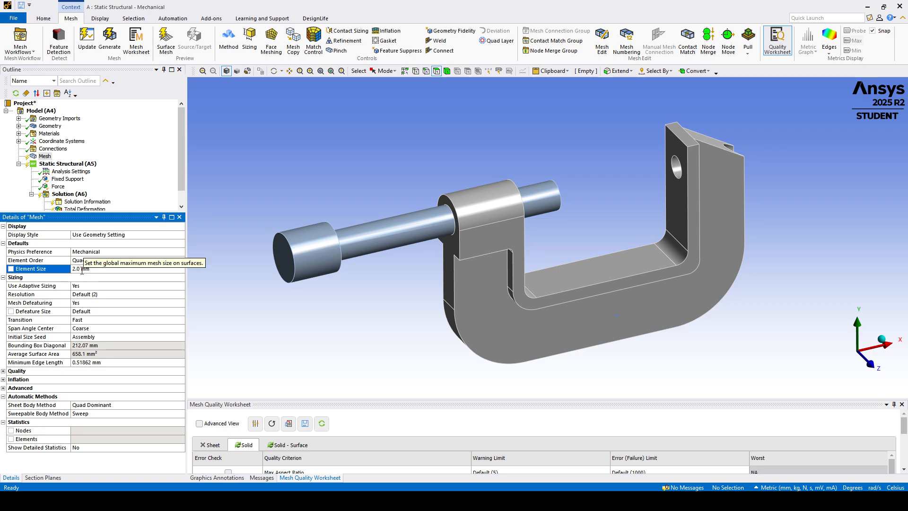
right_click(45, 156)
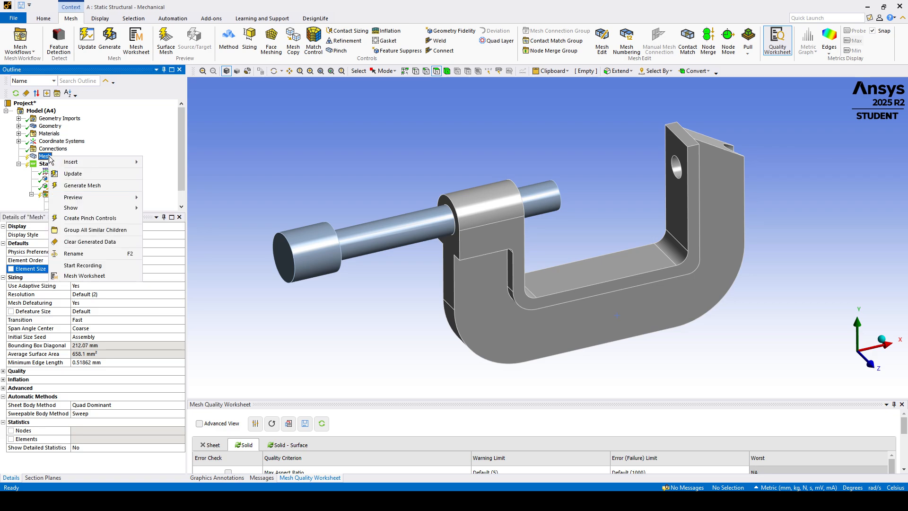
left_click(78, 184)
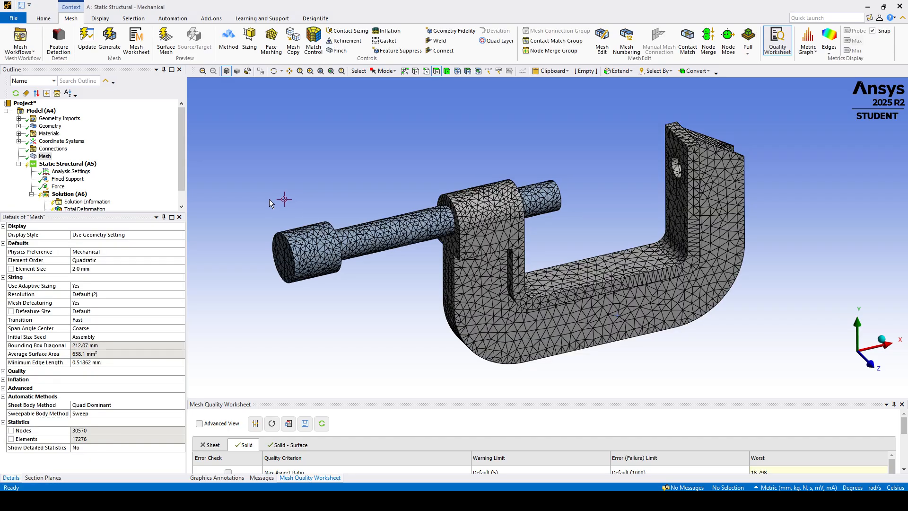
middle_click_drag(334, 199, 407, 219, "ctrl")
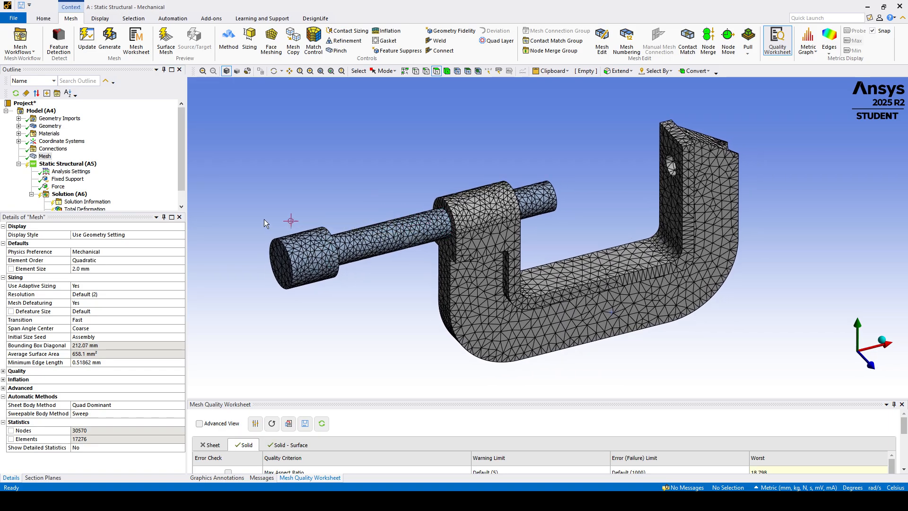
Solve the static structural analysis with the globally refined mesh, checking the Excel mesh study workbook while it runs
scroll(62, 183, "down", 2)
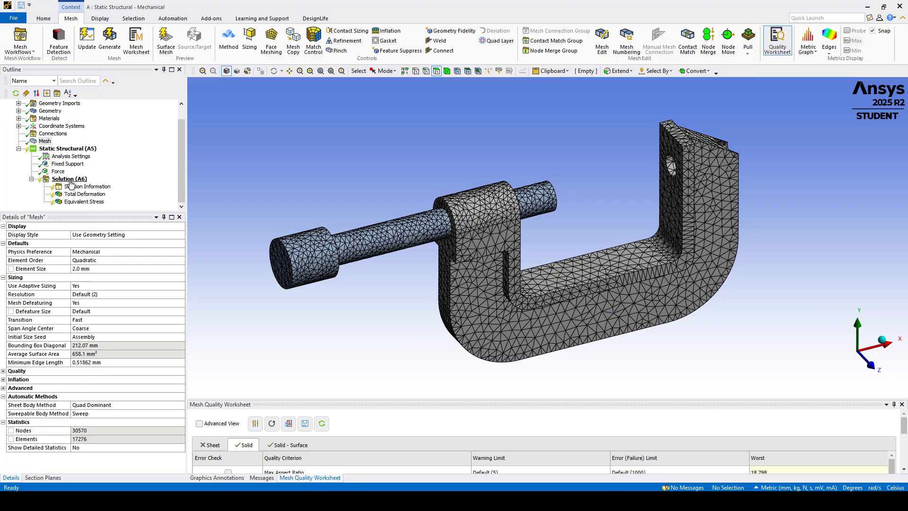
left_click(69, 182)
right_click(70, 182)
left_click(95, 195)
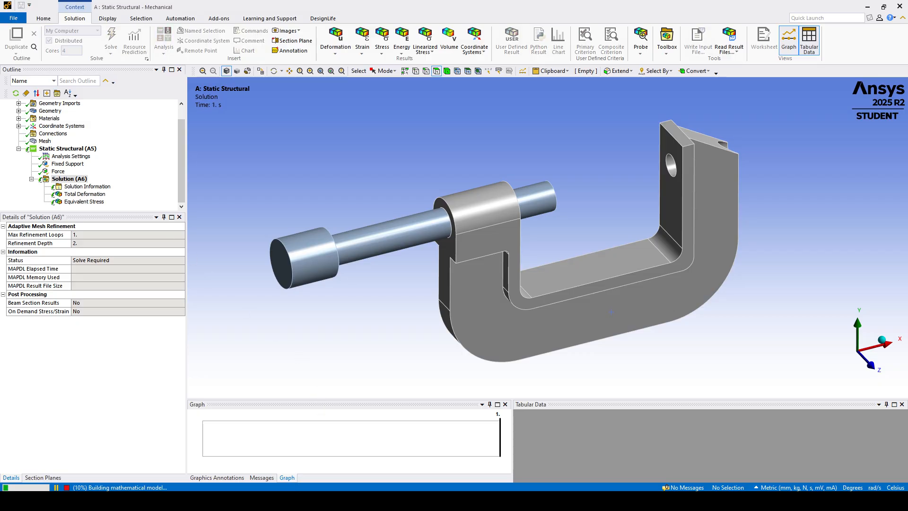
left_click(289, 500)
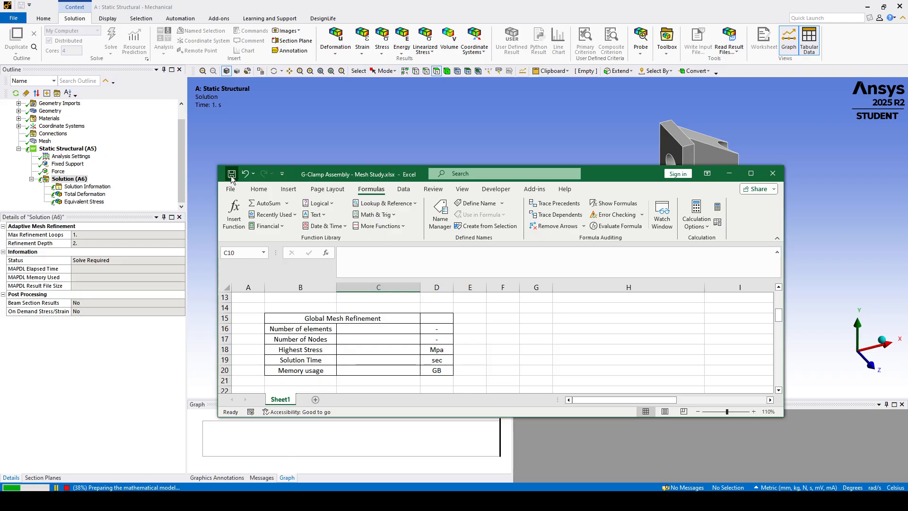
left_click(727, 174)
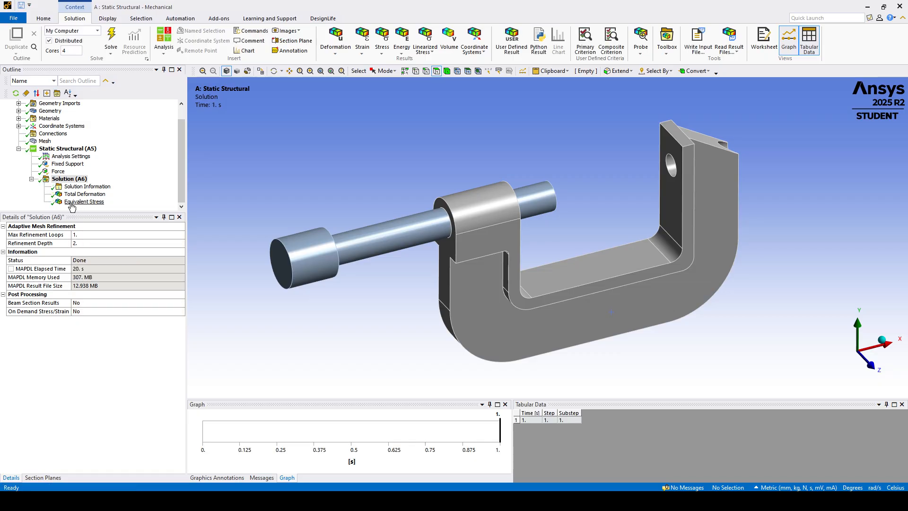
Inspect the maximum location in the Equivalent Stress result and enter 63.1 as the Global Mesh Refinement's Highest Stress in Excel
left_click(71, 203)
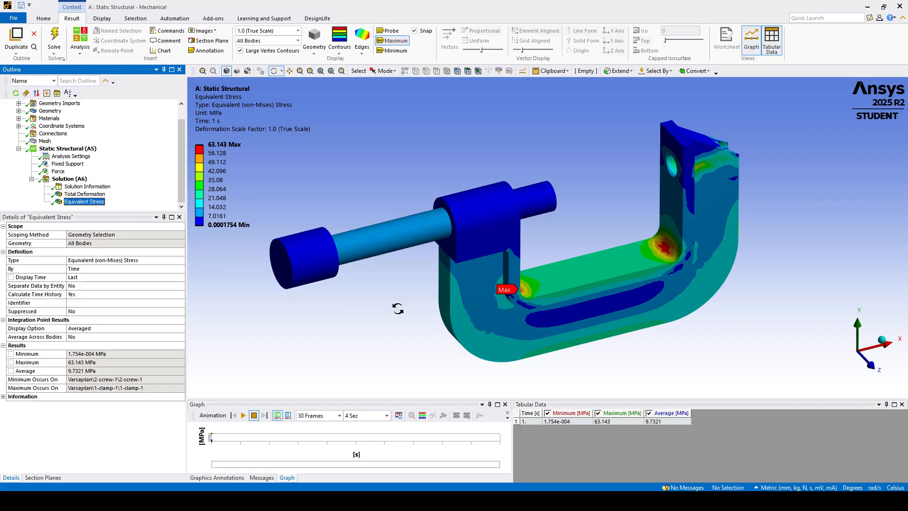
left_click_drag(516, 321, 475, 331)
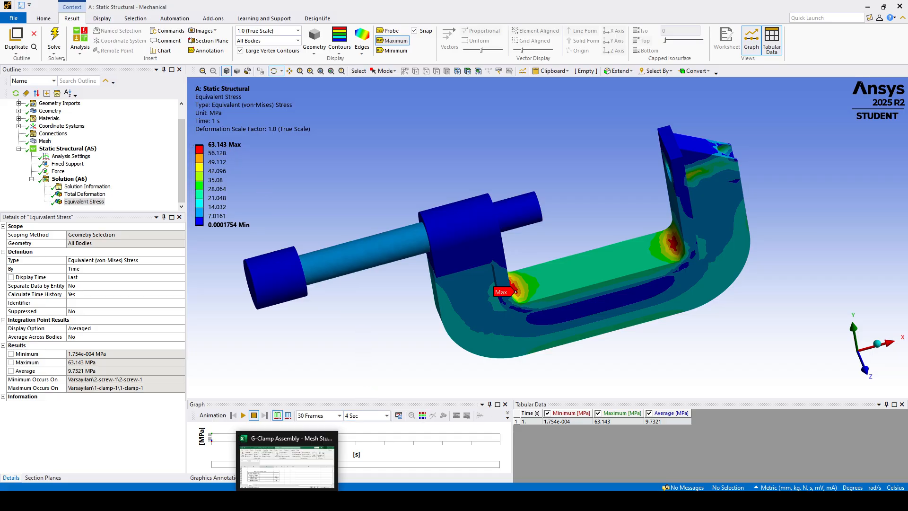
left_click(288, 500)
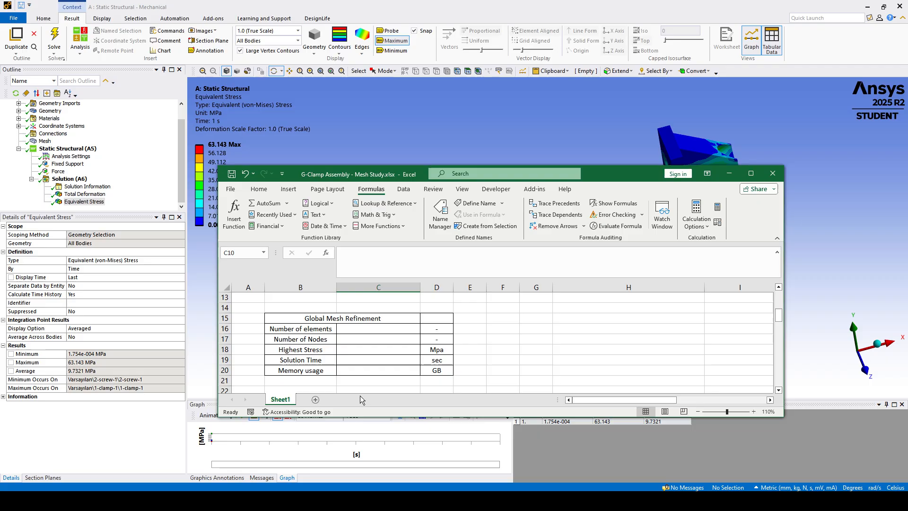
left_click(347, 349)
type("6")
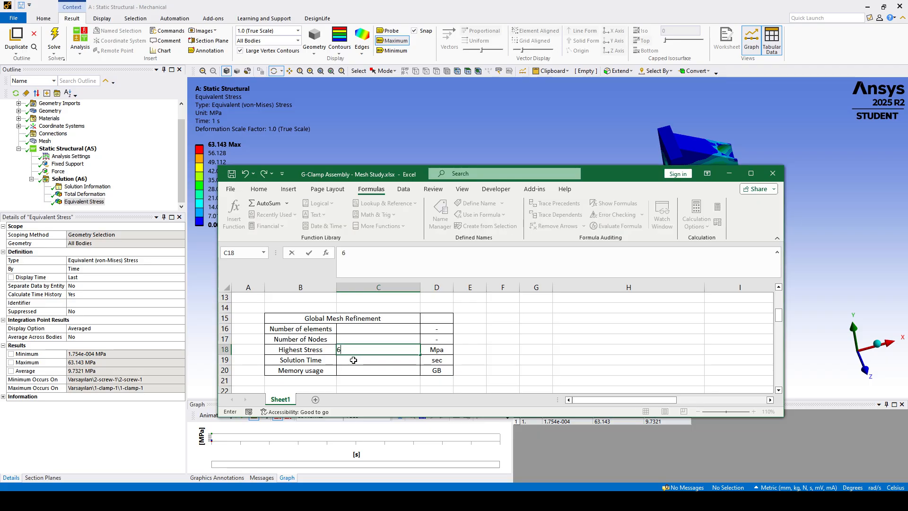
type("3.1")
left_click(491, 350)
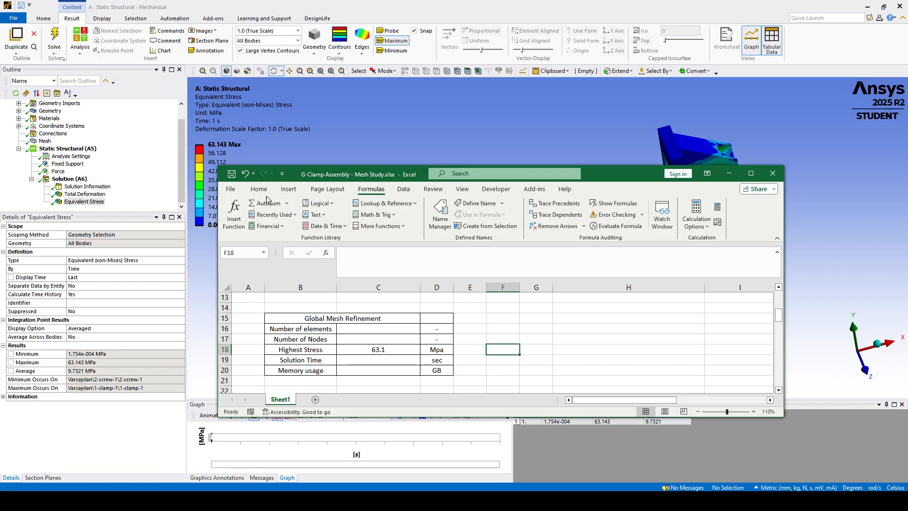
Open the Solution Information history and record 17328 elements and 30570 nodes for Global Mesh Refinement in the Excel mesh study
left_click(94, 188)
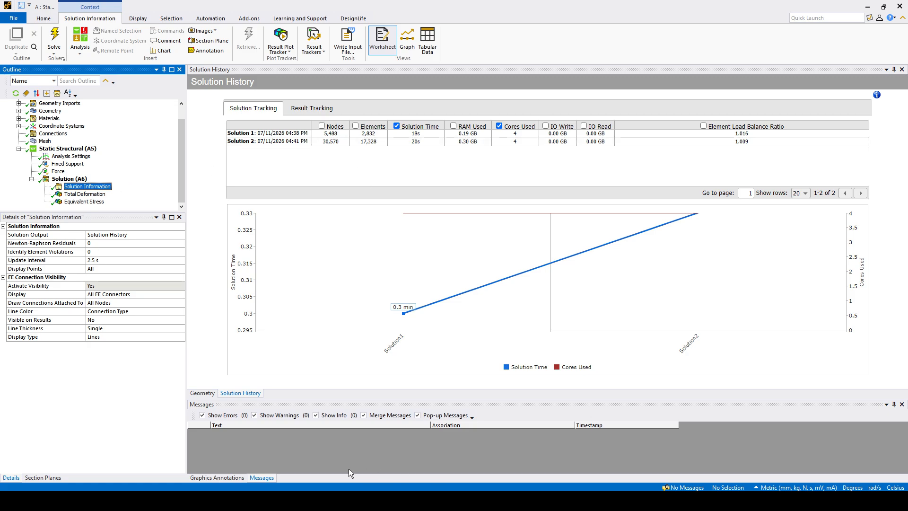
left_click(288, 500)
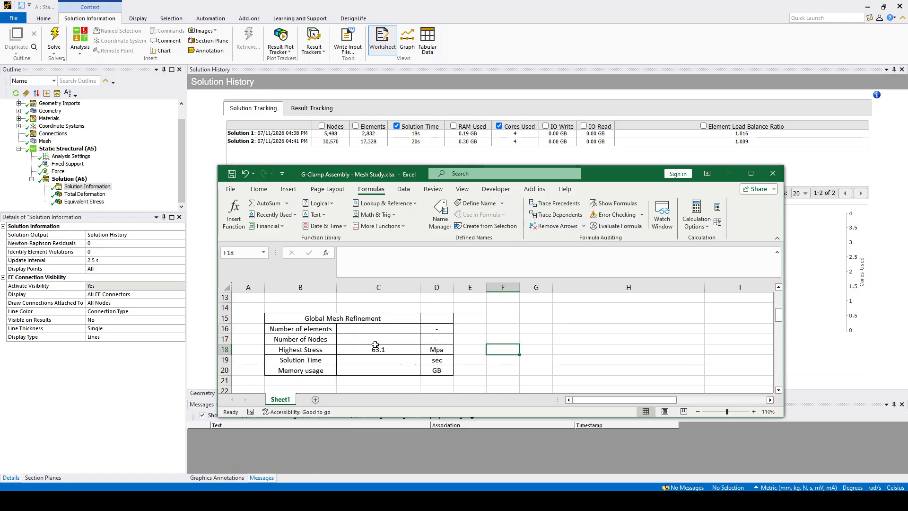
left_click(361, 330)
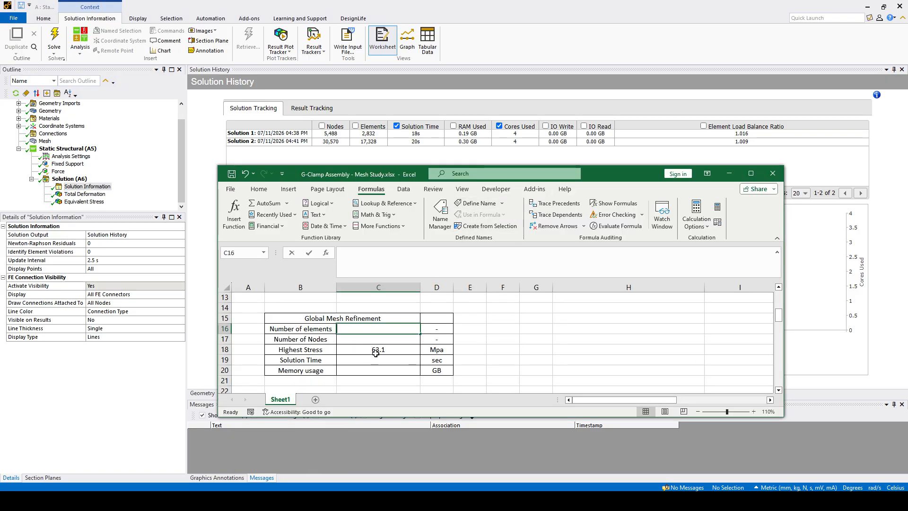
type("17328")
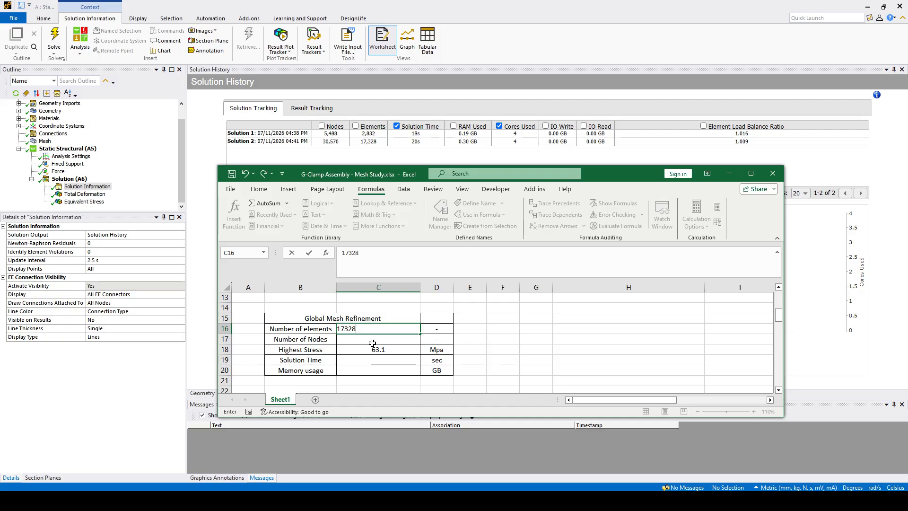
key("Return")
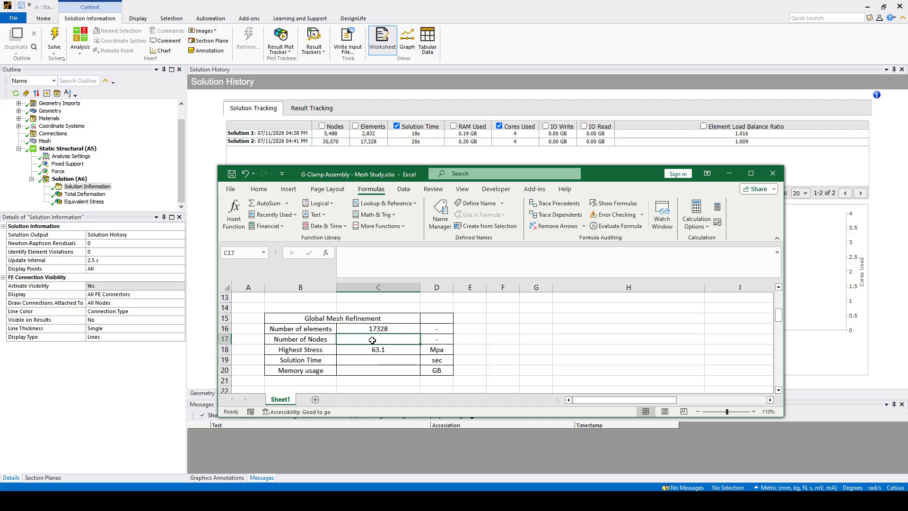
type("30570")
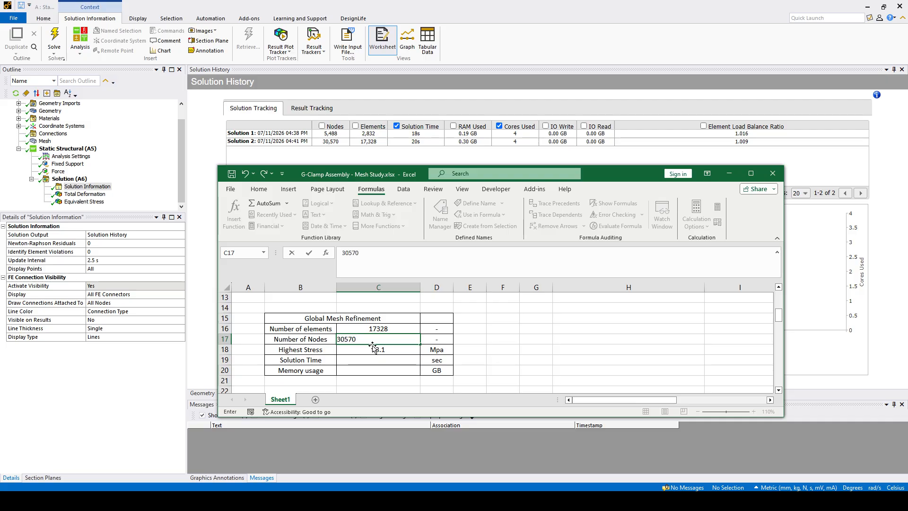
Enter 20 sec as the Solution Time and 0.3 GB as the Memory usage in the Global Mesh Refinement table
left_click(370, 359)
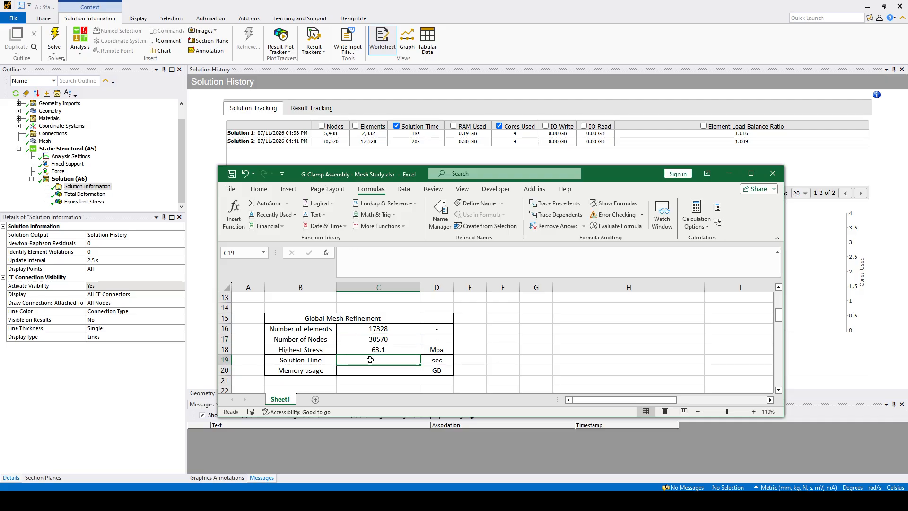
type("20")
key("Return")
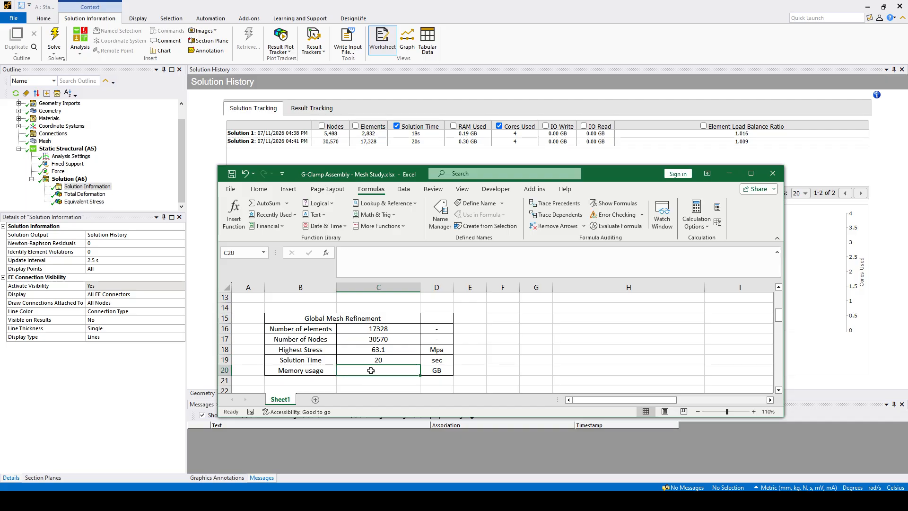
type("0.")
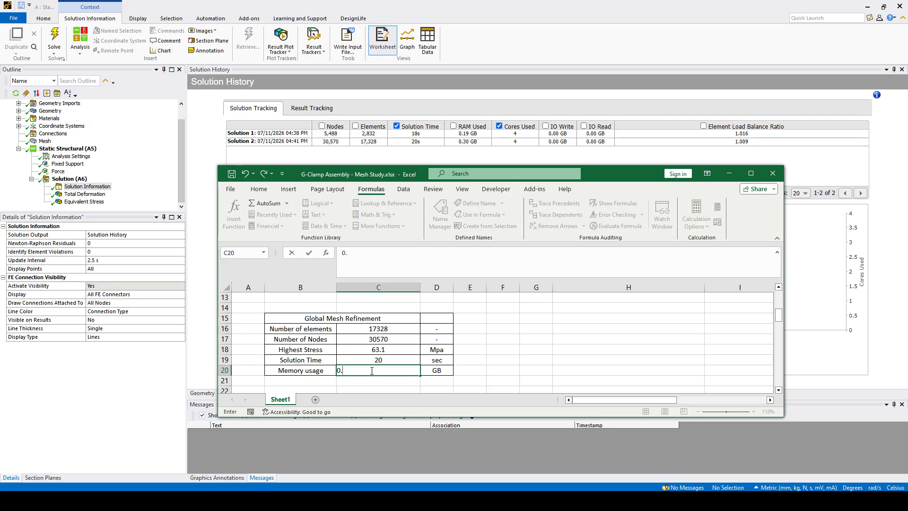
type("3")
left_click(536, 369)
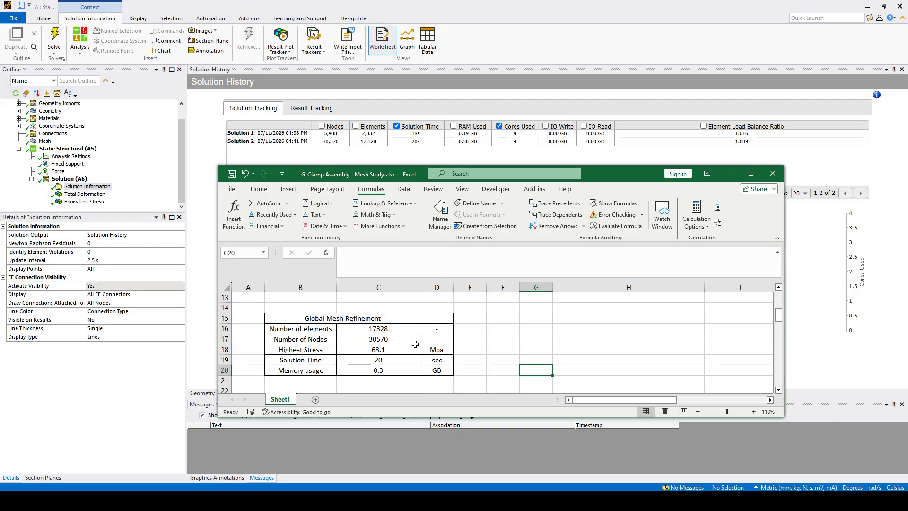
Return to Ansys Mechanical, clear all meshes and results, and set the global mesh element size to 5 mm
scroll(395, 349, "down", 4)
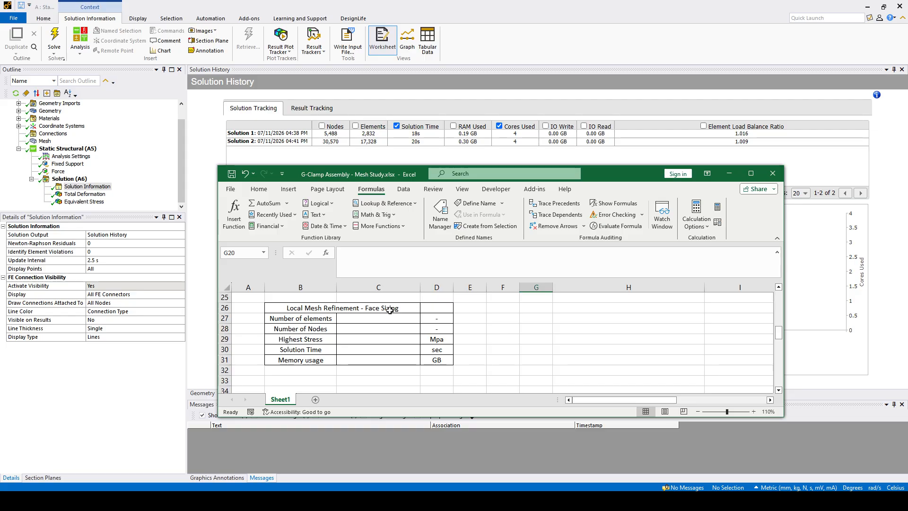
left_click(728, 173)
left_click(45, 141)
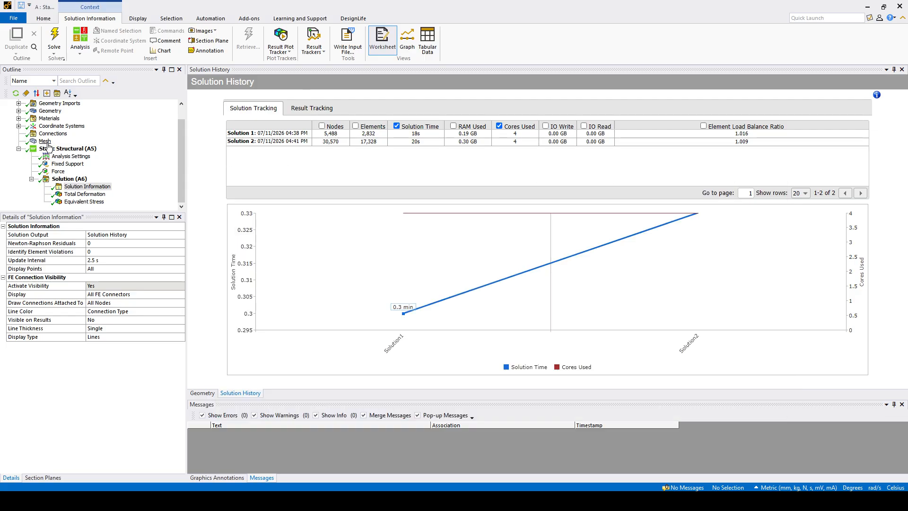
right_click(47, 145)
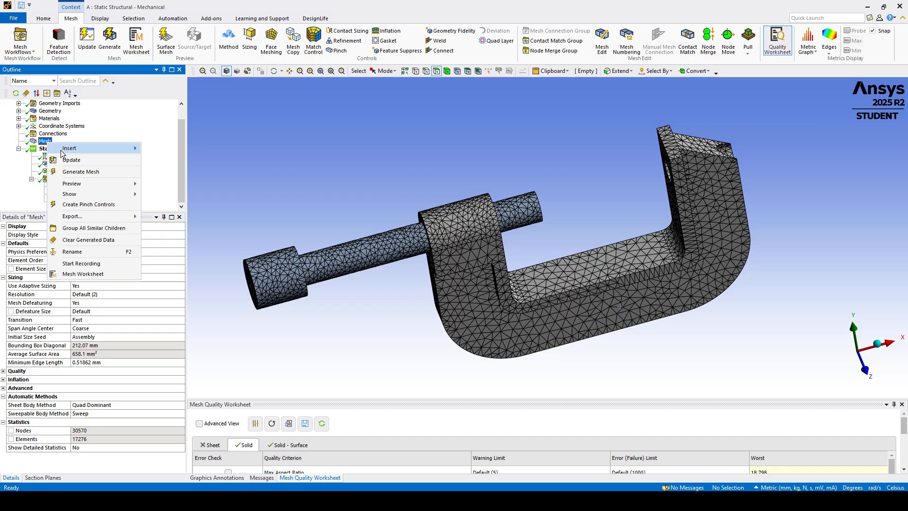
left_click(89, 240)
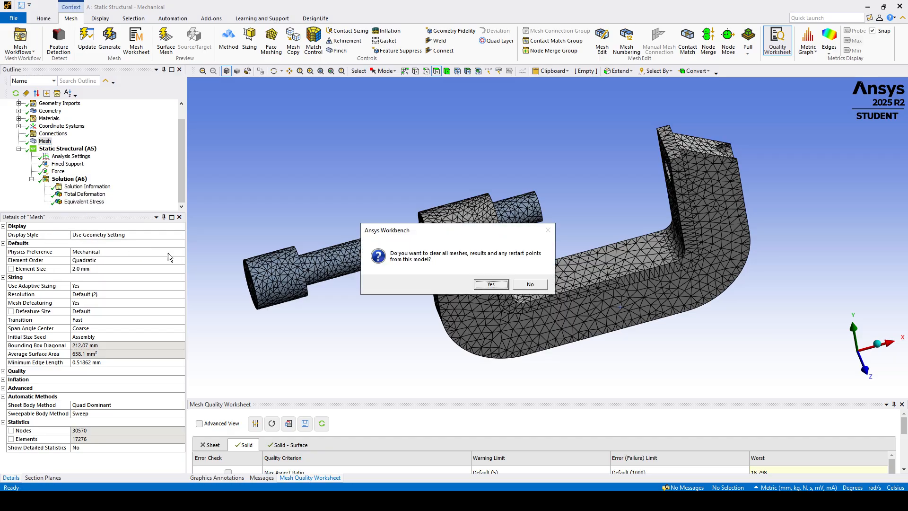
left_click(490, 285)
middle_click_drag(477, 282, 499, 294)
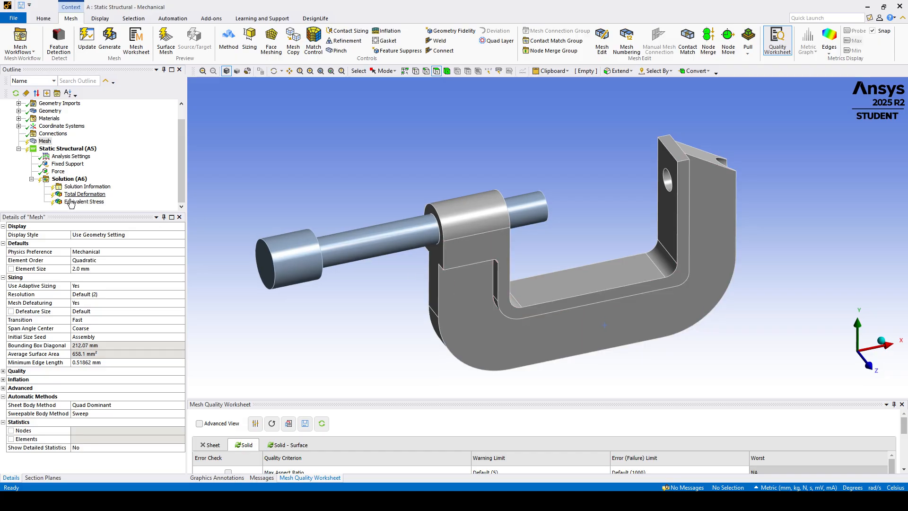
left_click(84, 269)
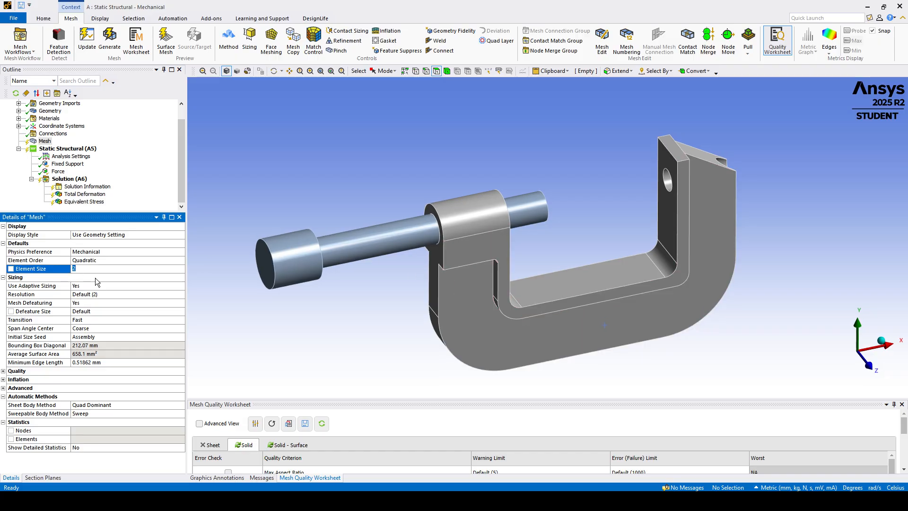
type("5")
Insert a mesh sizing control and scope it to the two inner fillet faces of the clamp body
right_click(45, 142)
mouse_move(86, 147)
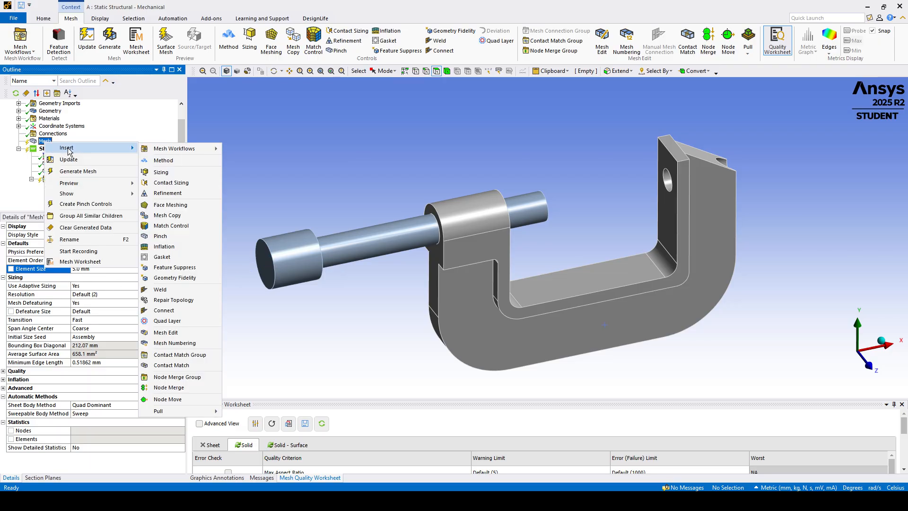
left_click(162, 172)
left_click(397, 99)
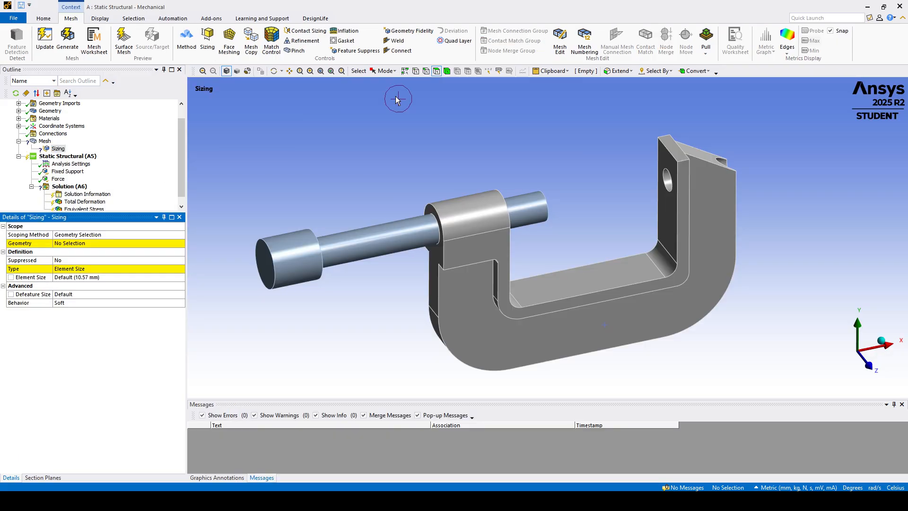
left_click(436, 71)
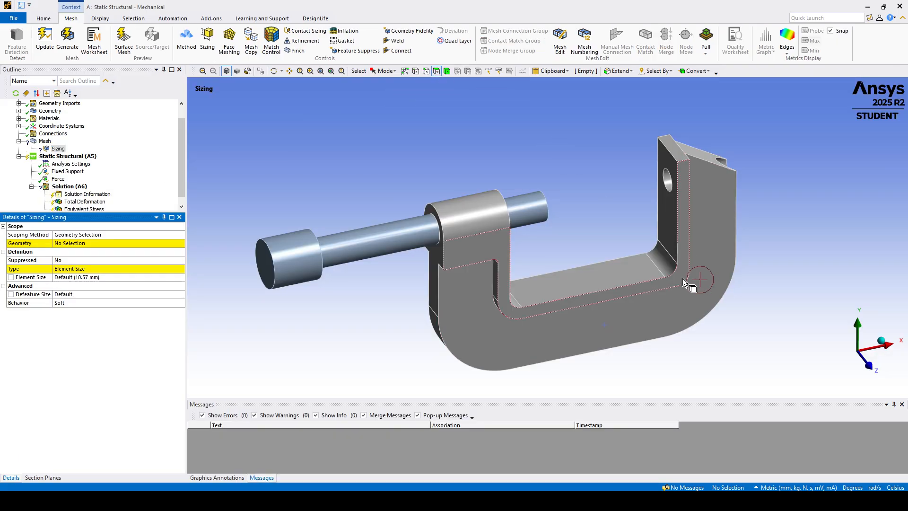
left_click(664, 273)
middle_click_drag(662, 273, 610, 265)
left_click(511, 296, "ctrl")
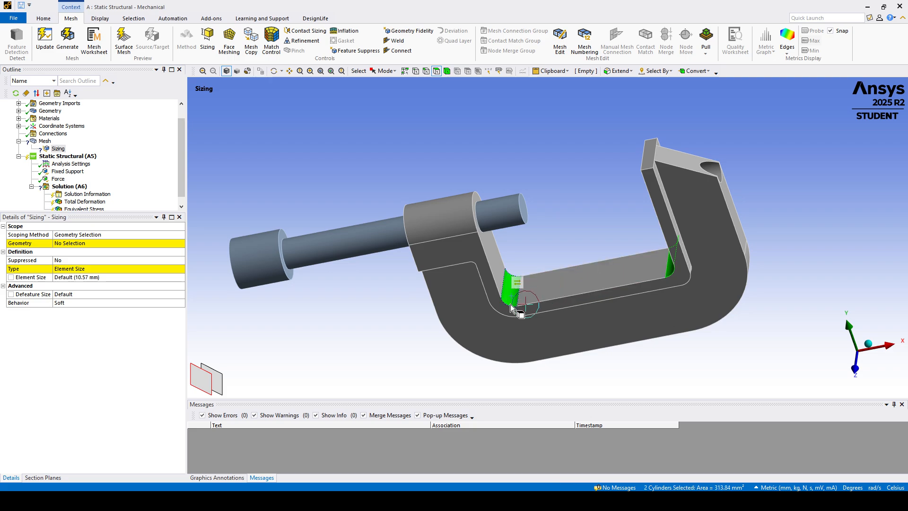
middle_click_drag(511, 296, 577, 279)
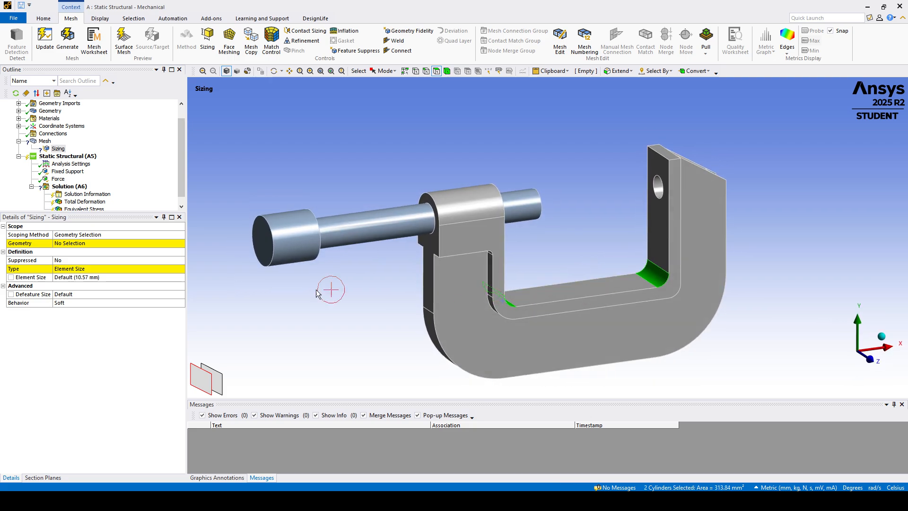
left_click(70, 244)
left_click(70, 244)
Set the face sizing's element size to 2 mm, generate the mesh and inspect it around the fillets
left_click(76, 277)
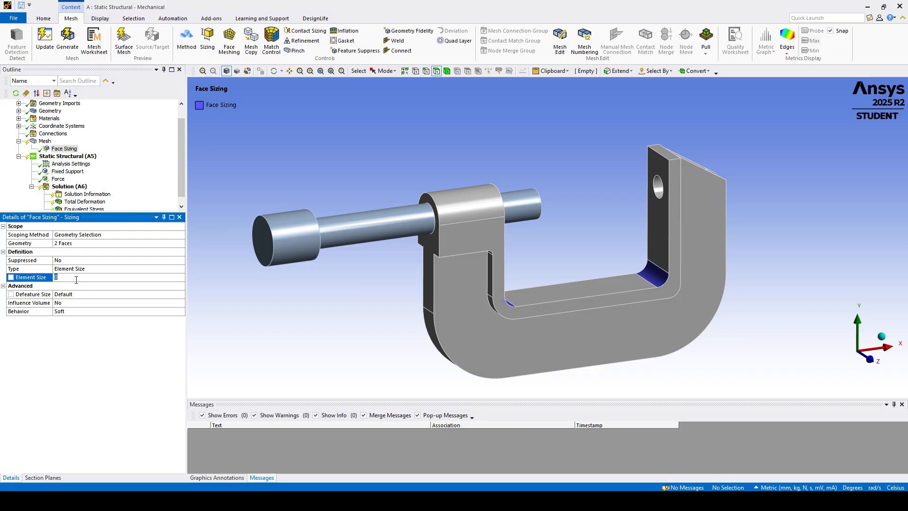
key("Return")
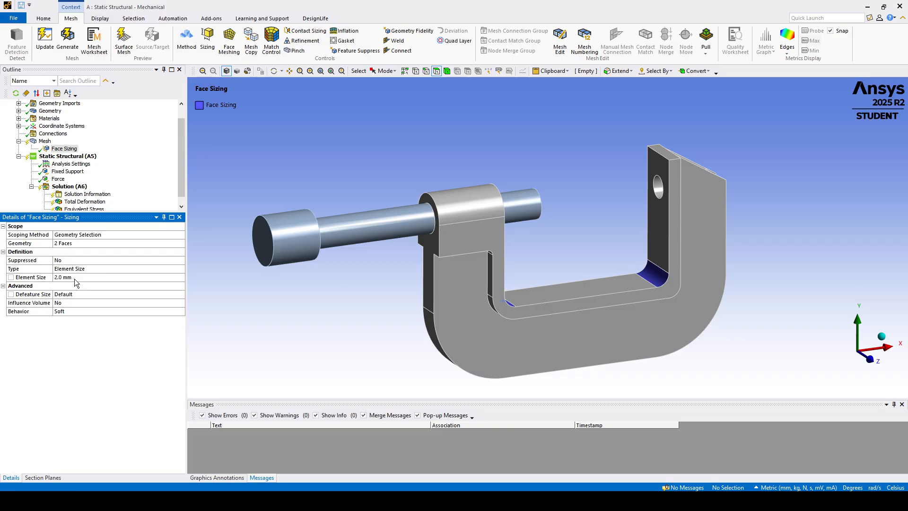
middle_click_drag(394, 303, 488, 304)
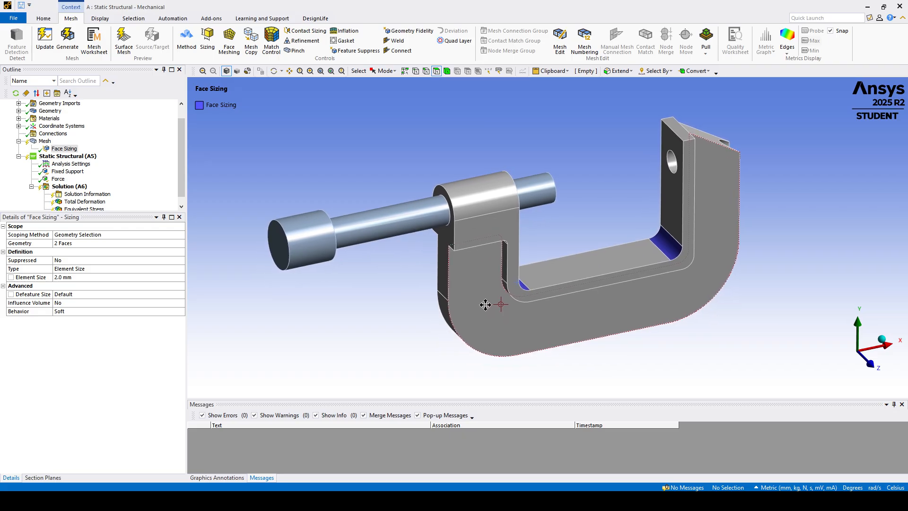
left_click(45, 140)
right_click(46, 141)
left_click(69, 170)
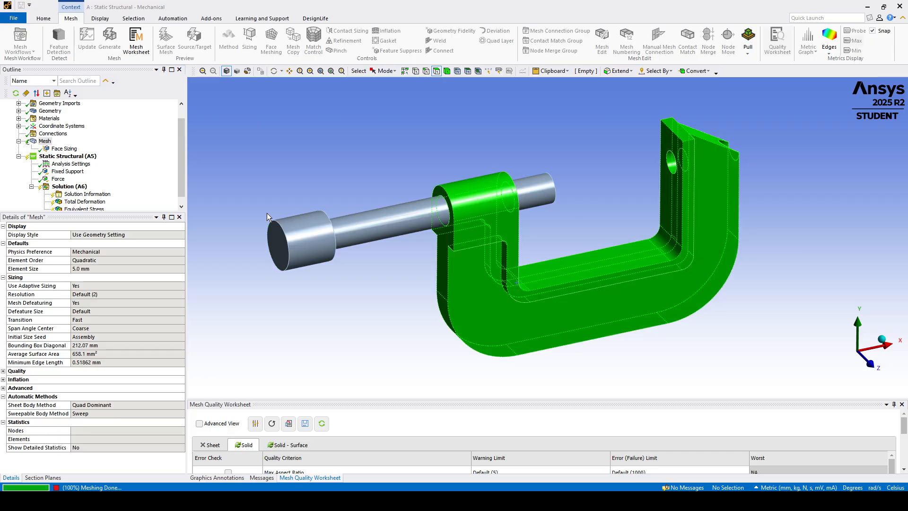
middle_click_drag(708, 313, 691, 287)
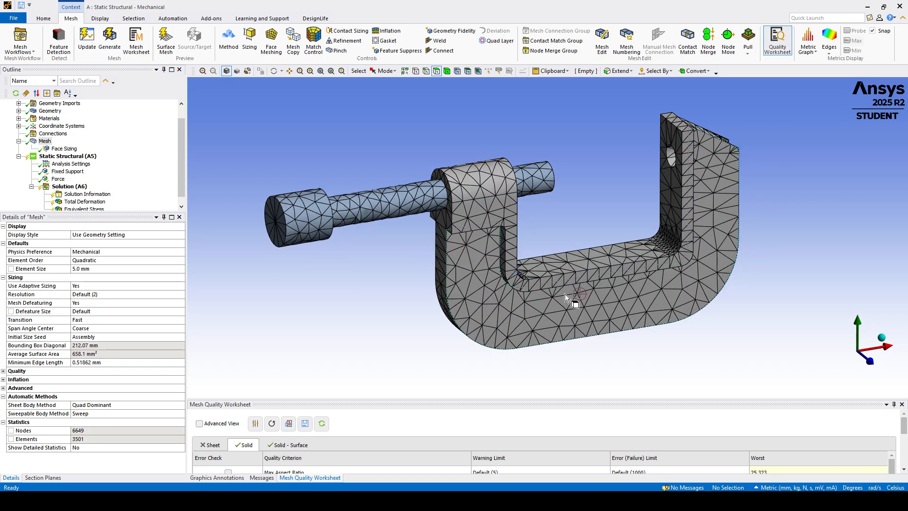
middle_click_drag(564, 294, 631, 278)
Solve the static structural analysis with the face-sized mesh, checking the Excel mesh study workbook while it runs
scroll(76, 189, "down", 1)
right_click(66, 180)
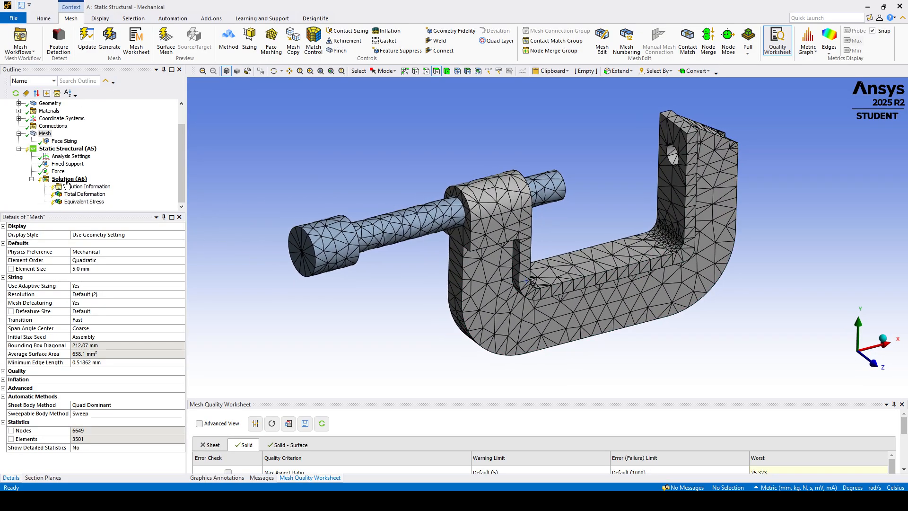
left_click(88, 197)
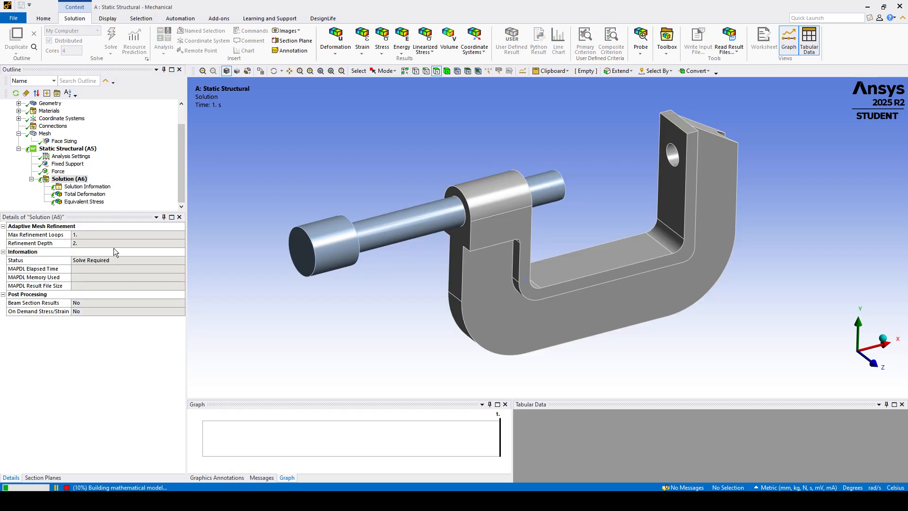
key("alt+Tab")
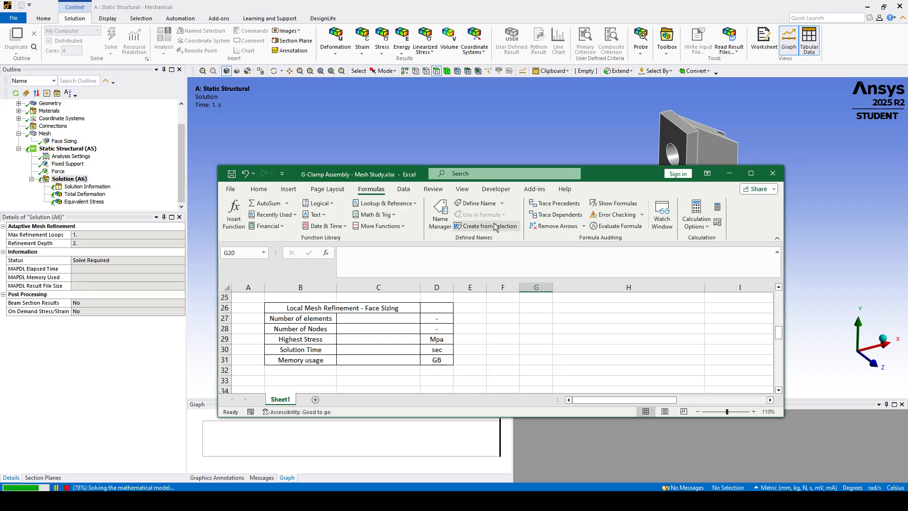
left_click(729, 174)
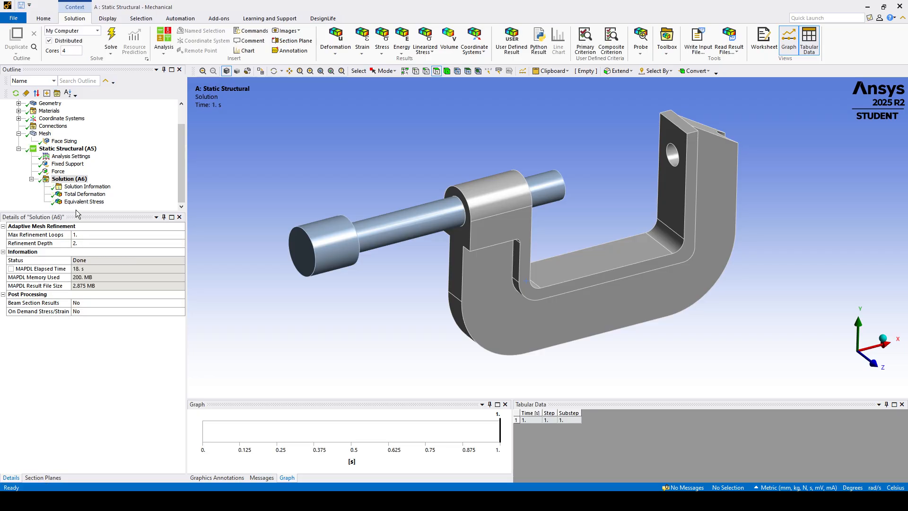
Inspect the maximum in the Equivalent Stress result and enter 64.6 as the Face Sizing table's Highest Stress in Excel
left_click(78, 204)
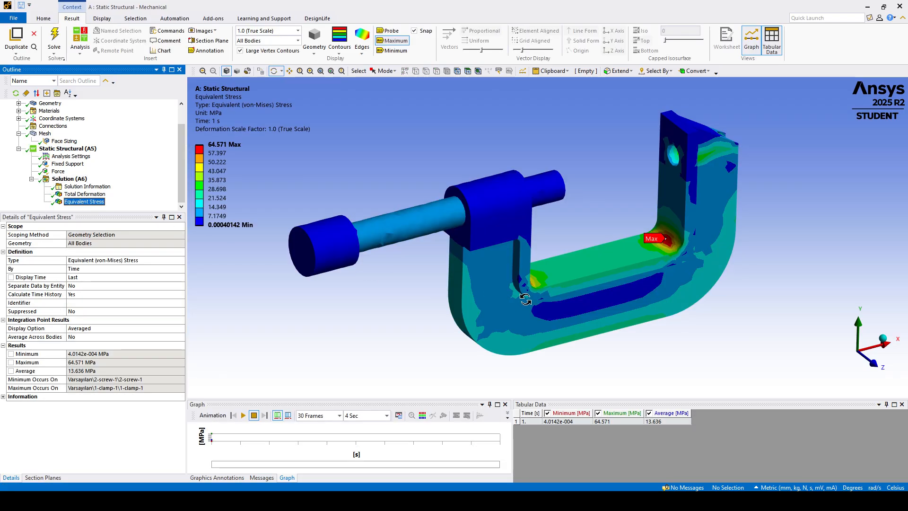
mouse_move(525, 296)
left_mouse_down()
mouse_move(533, 300)
mouse_move(472, 284)
mouse_move(416, 309)
mouse_move(501, 288)
mouse_move(538, 298)
left_mouse_up()
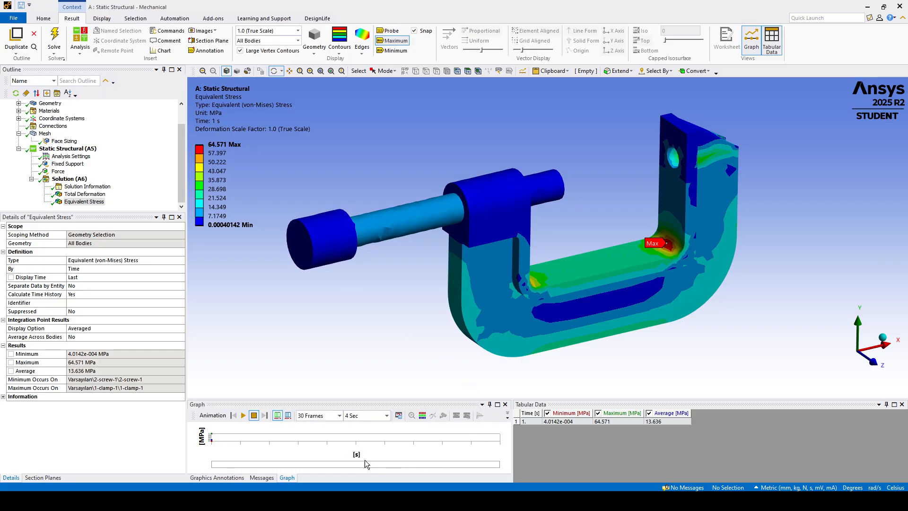
key("alt+Tab")
left_click(353, 339)
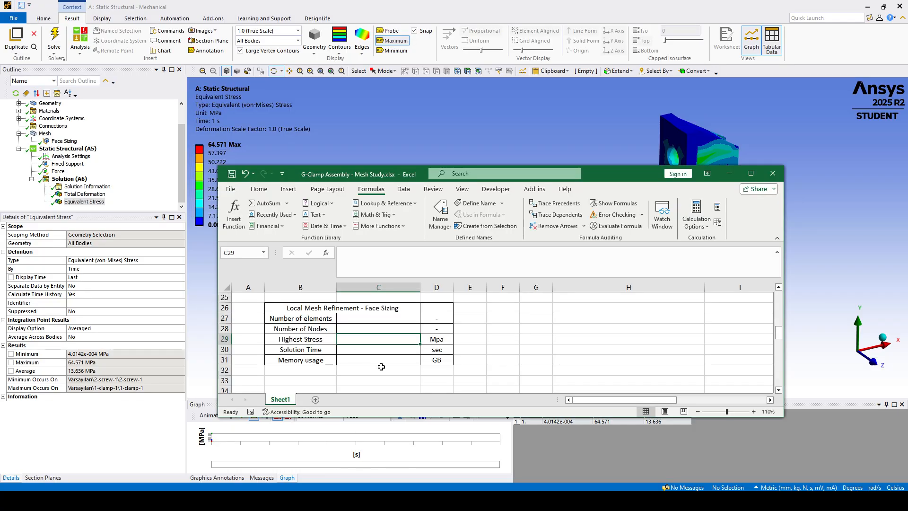
type("64.6")
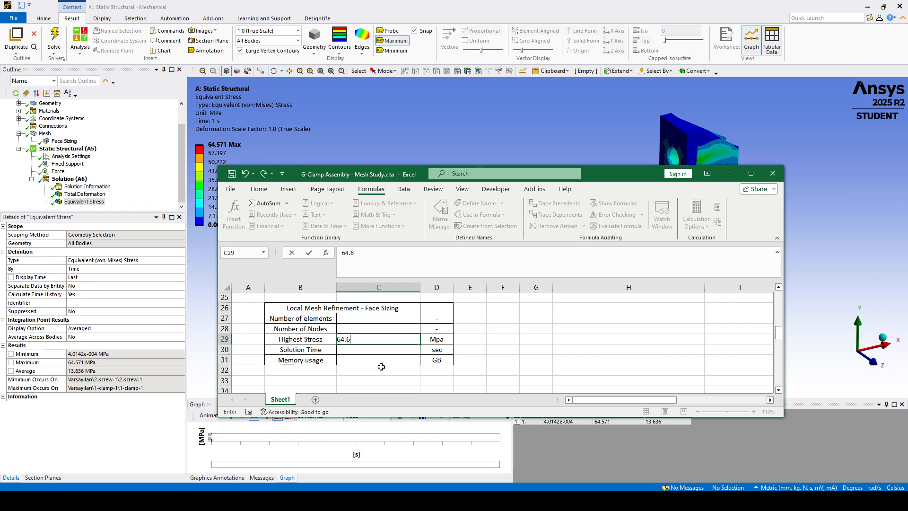
left_click(381, 380)
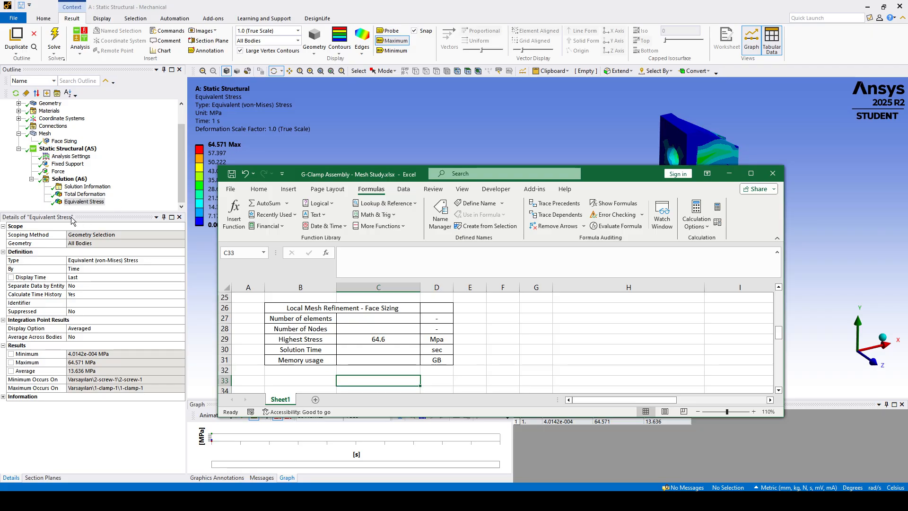
Open the Solution Information history and enter 3515 elements and 6649 nodes in the Face Sizing table in Excel
left_click(80, 186)
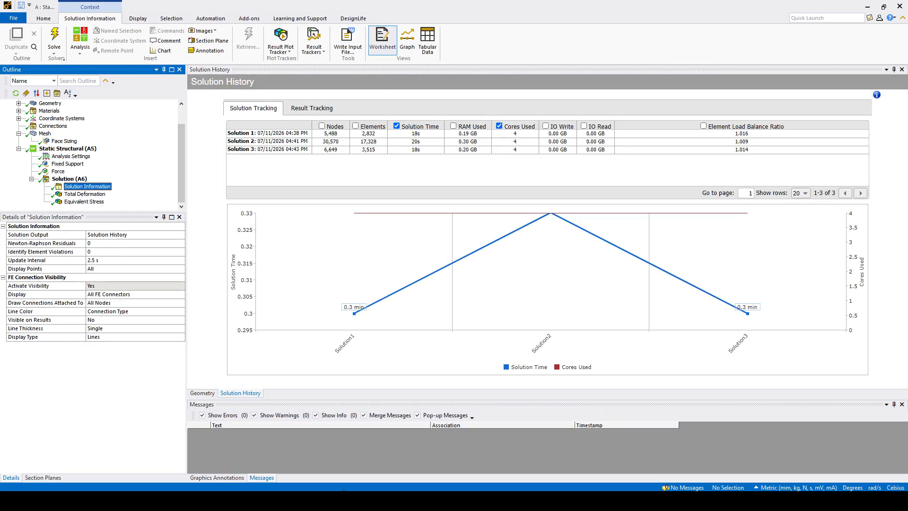
key("alt+Tab")
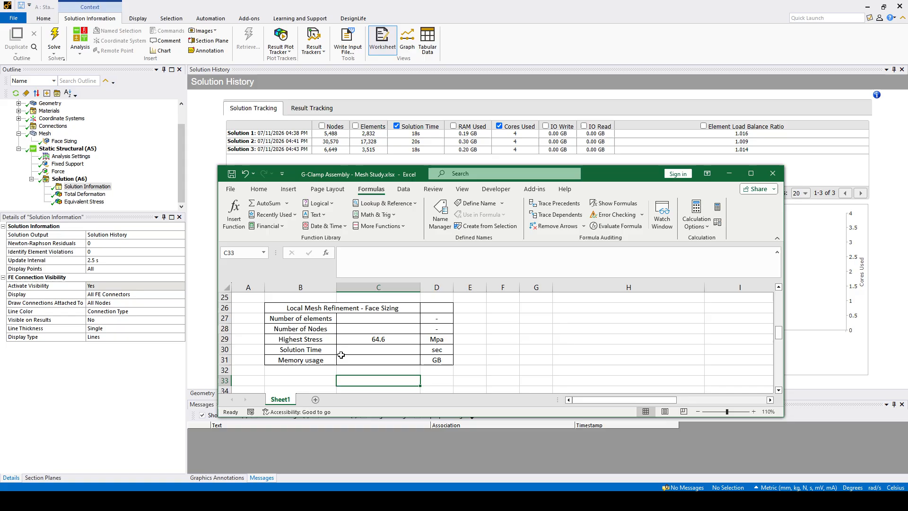
left_click(357, 319)
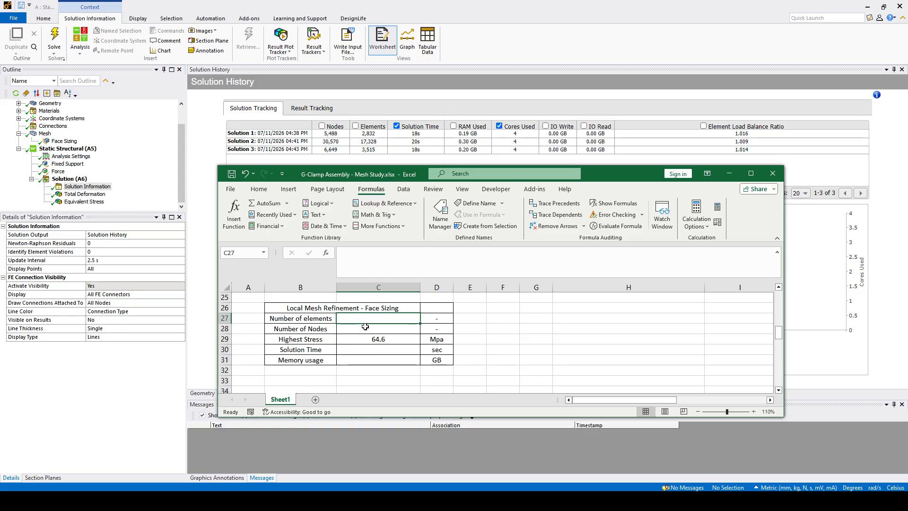
type("3515")
key("Return")
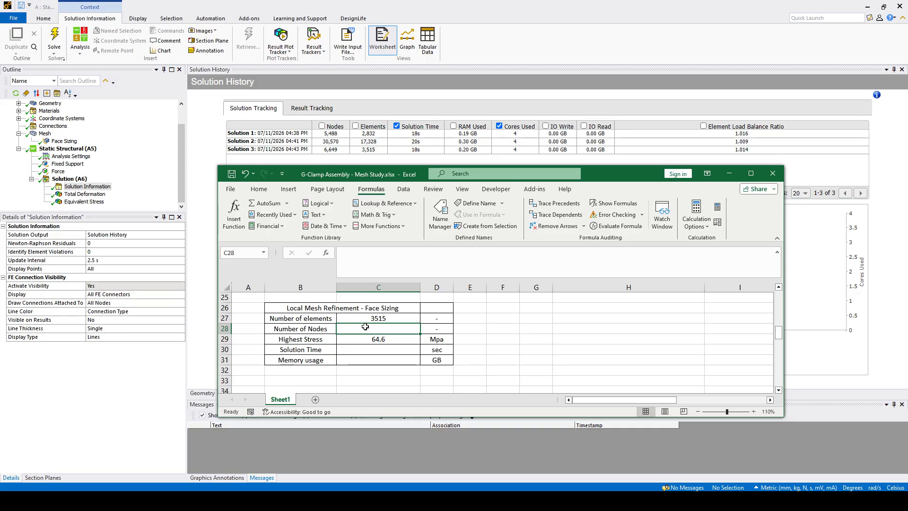
type("6649")
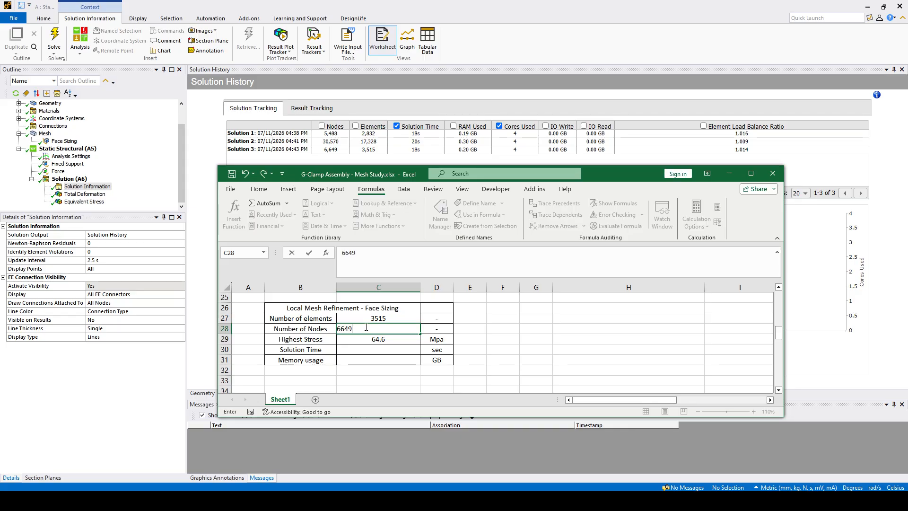
left_click(356, 365)
Enter a solution time of 18 sec and a memory usage of 0.2 GB in the Face Sizing table
left_click(362, 352)
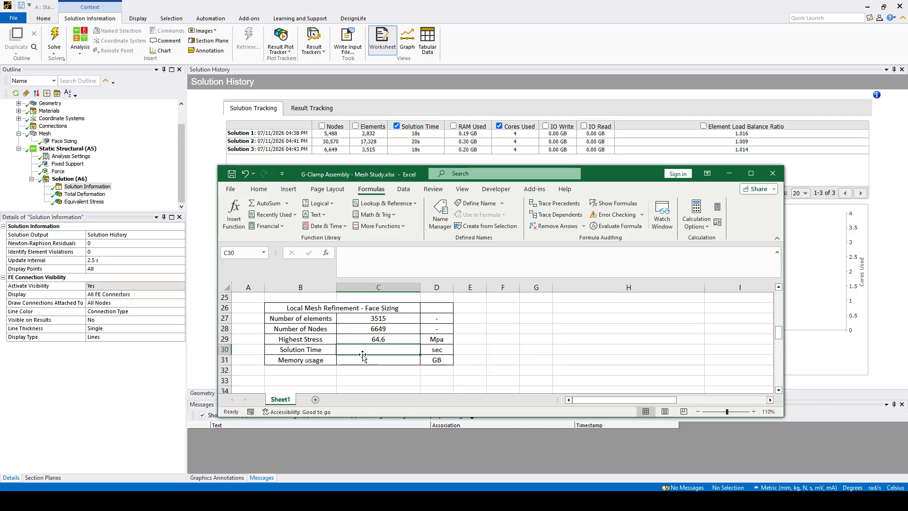
type("18")
left_click(360, 367)
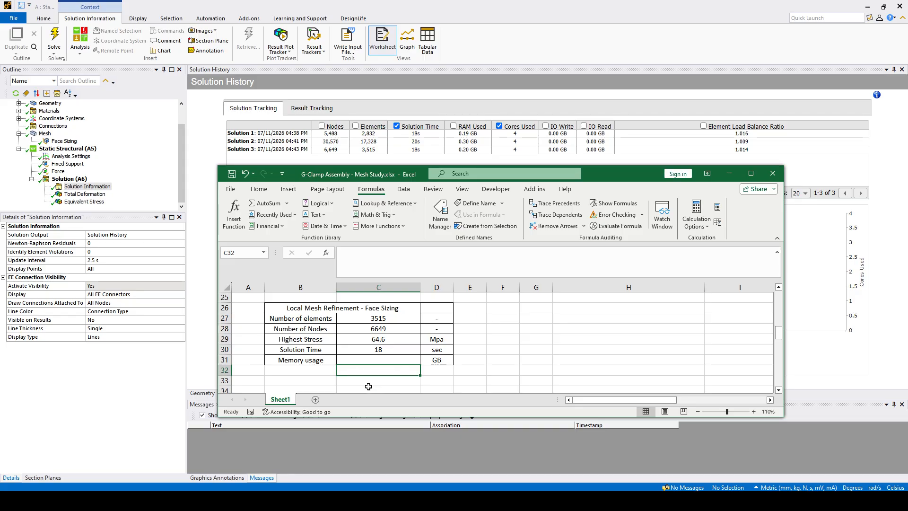
left_click(372, 361)
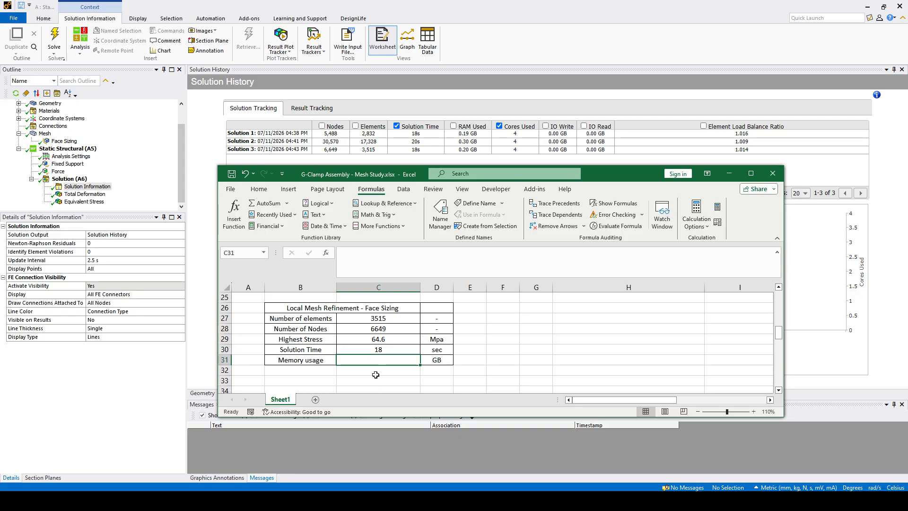
type("0.2")
left_click(379, 379)
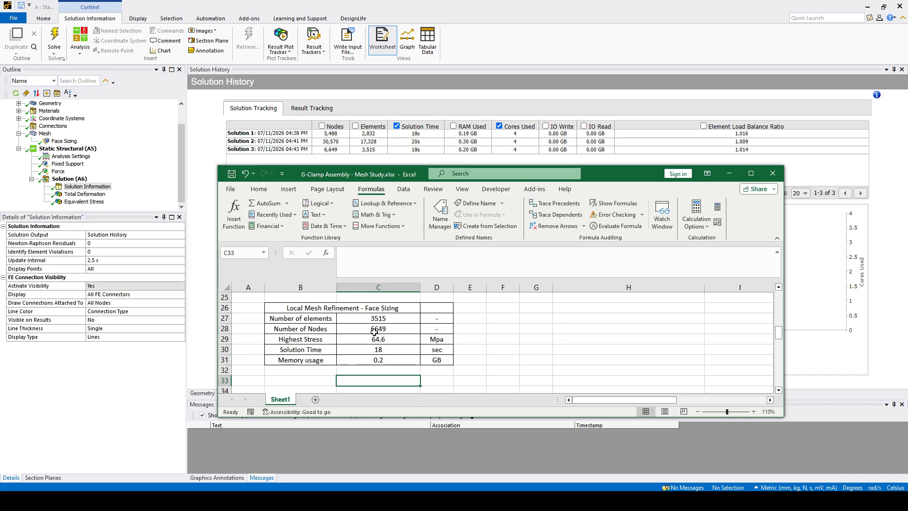
Bring Excel's Body Sizing table into view, switch back to Ansys Mechanical and delete the Face Sizing control from the mesh
scroll(374, 332, "down", 2)
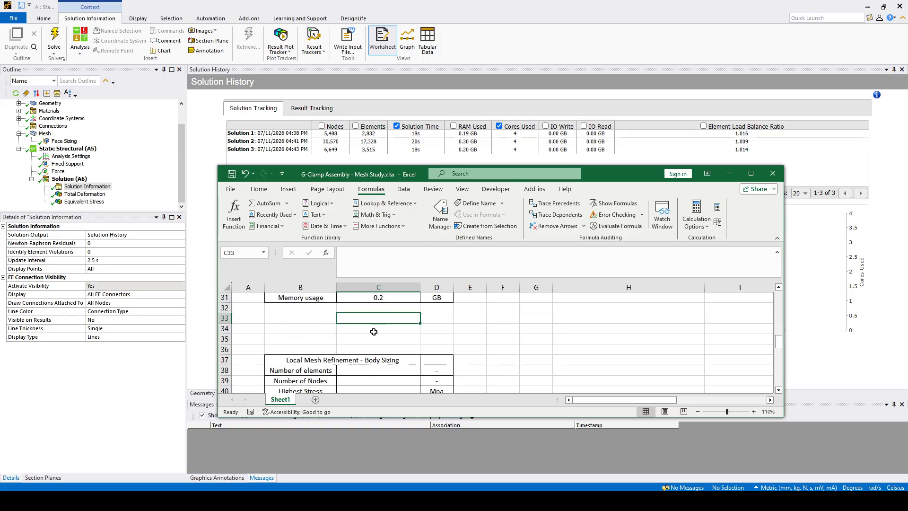
scroll(373, 331, "down", 1)
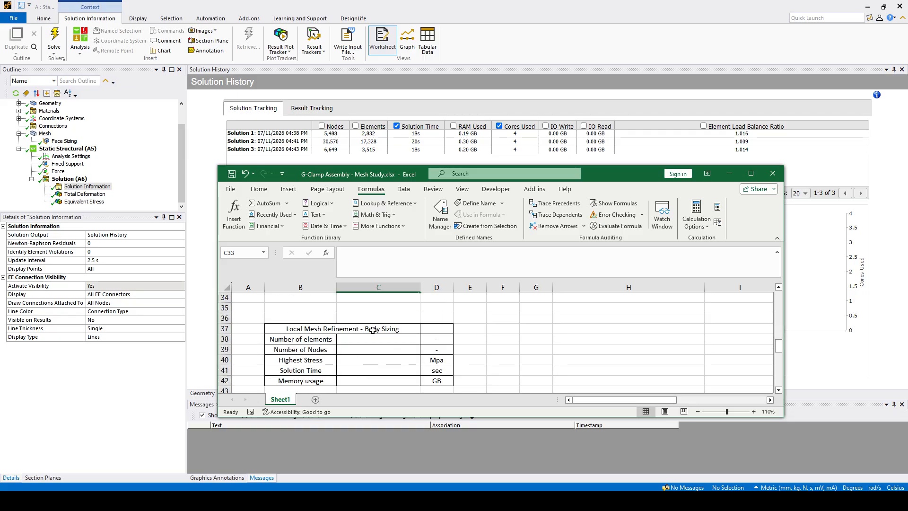
scroll(371, 341, "down", 1)
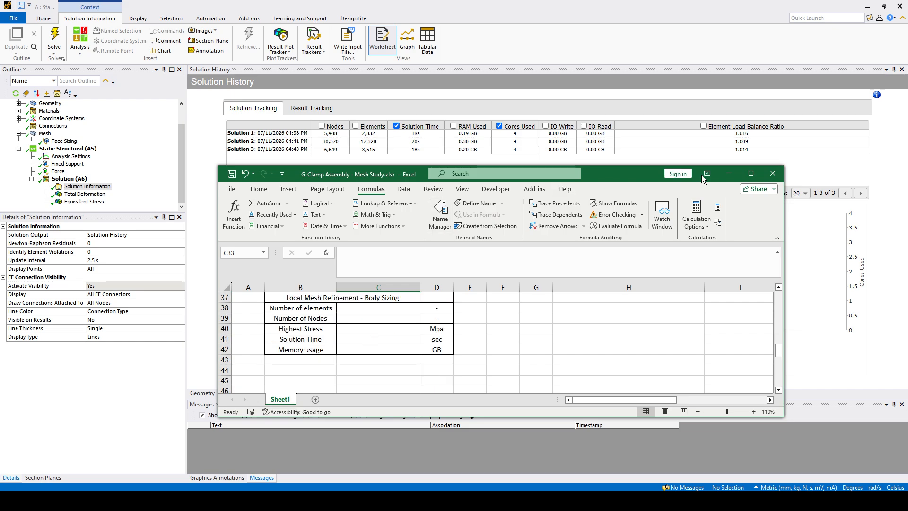
left_click(729, 173)
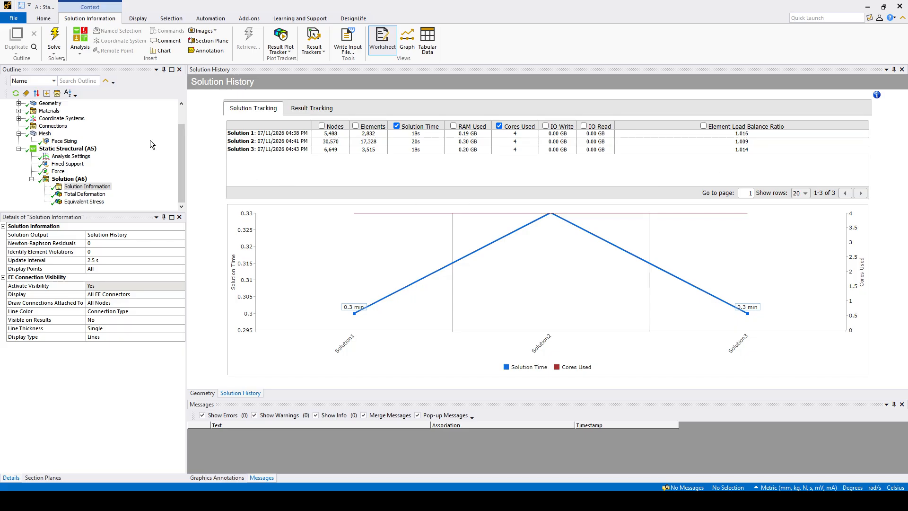
left_click(45, 134)
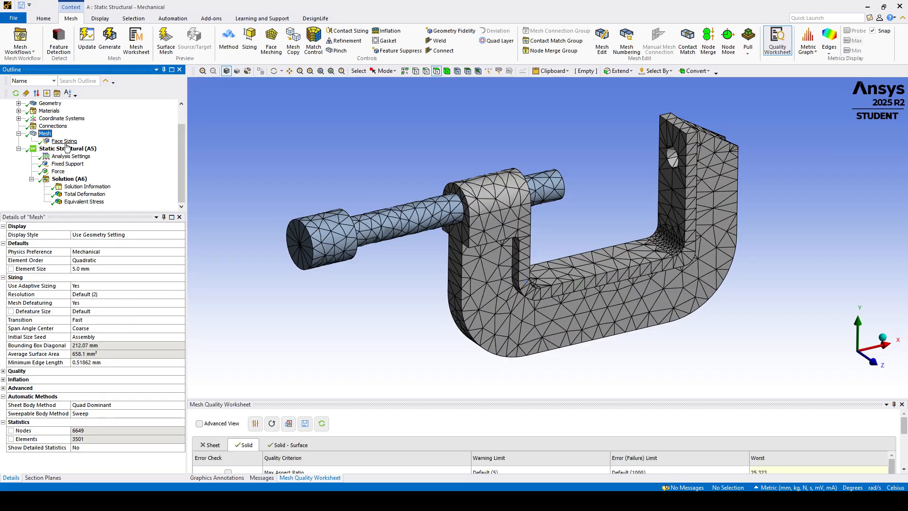
right_click(65, 142)
left_click(92, 289)
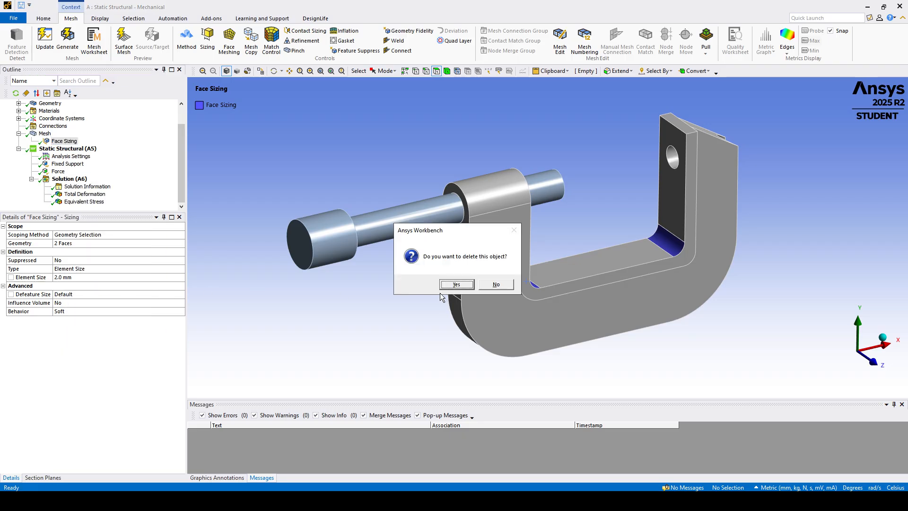
left_click(447, 285)
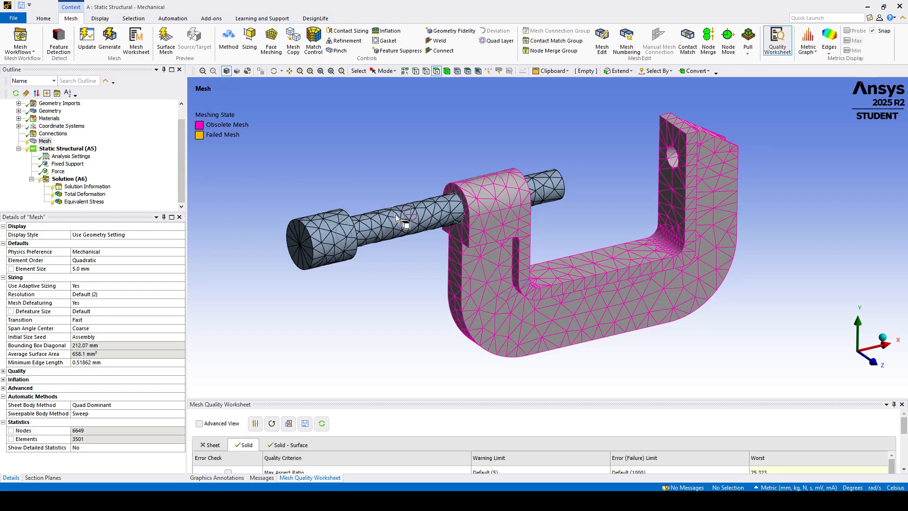
Clear the generated mesh data and results from the model
middle_click_drag(437, 219, 446, 220)
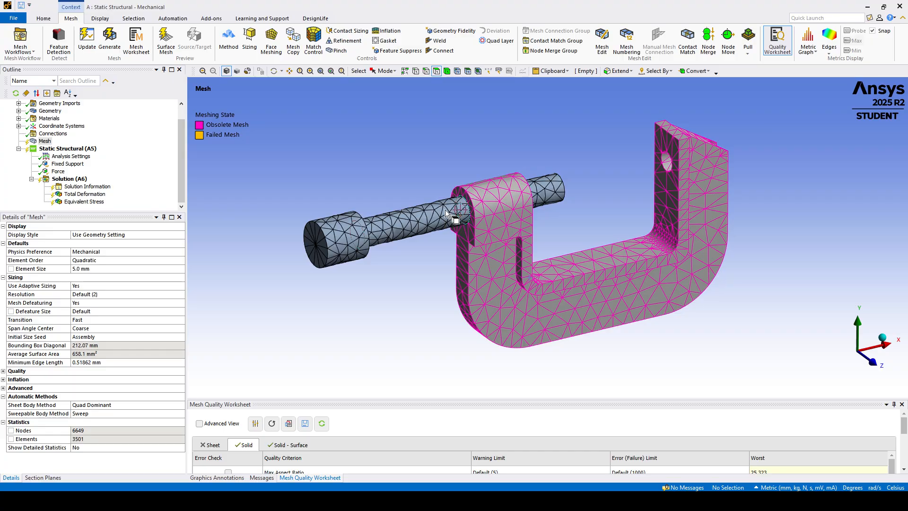
mouse_move(473, 218)
middle_mouse_down()
mouse_move(485, 221)
mouse_move(472, 229)
middle_mouse_up()
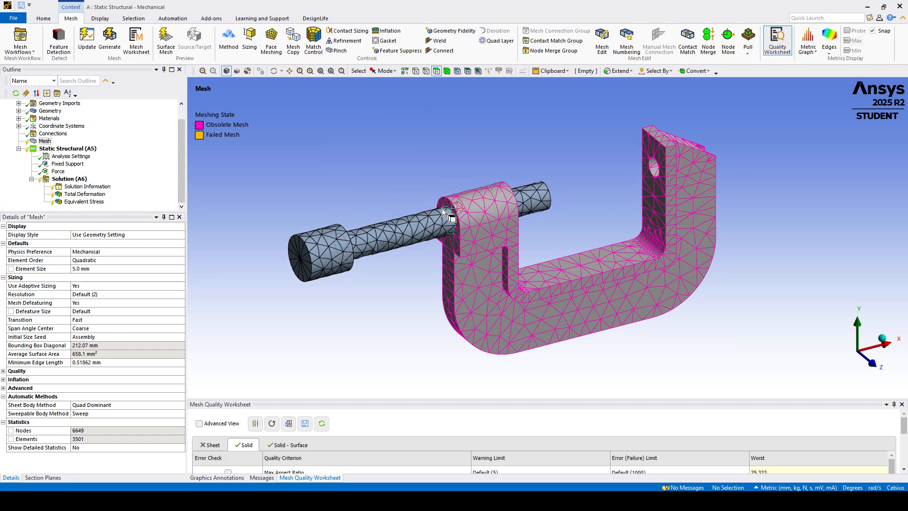
right_click(45, 142)
left_click(75, 237)
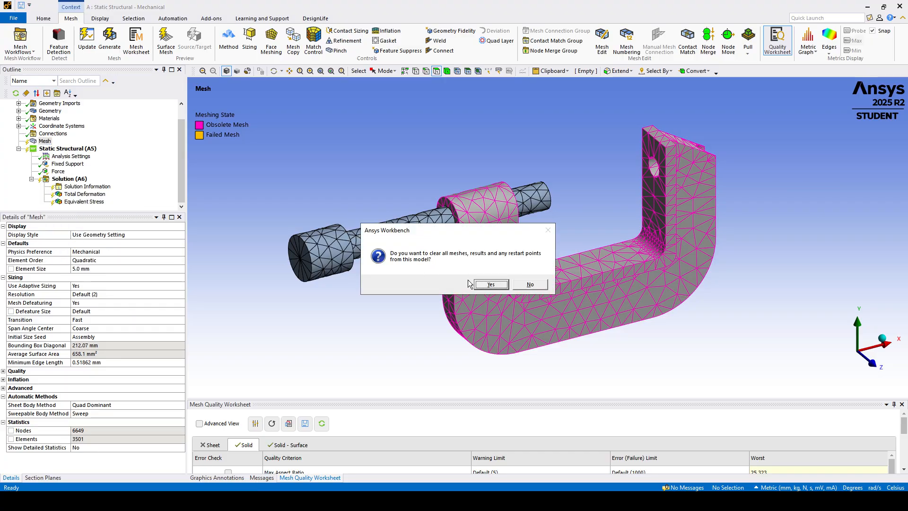
left_click(488, 286)
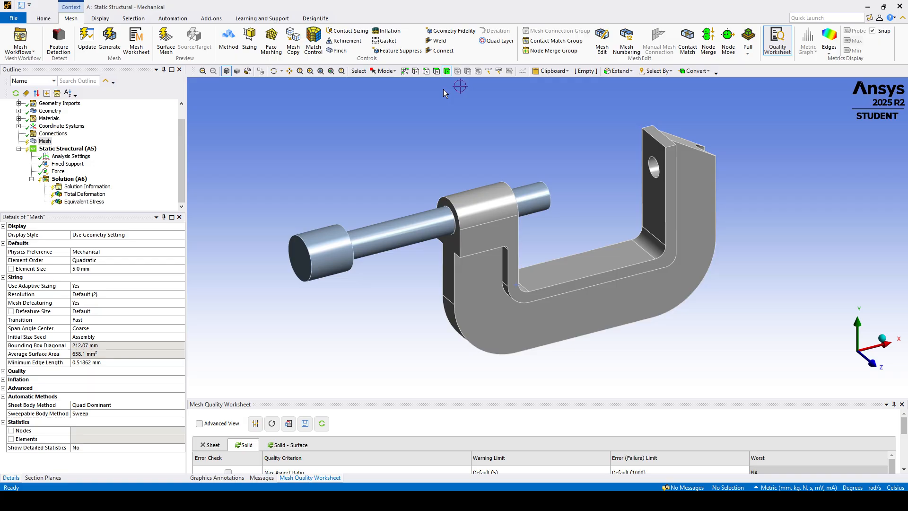
Insert a mesh sizing control scoped to the whole clamp body
left_click(448, 71)
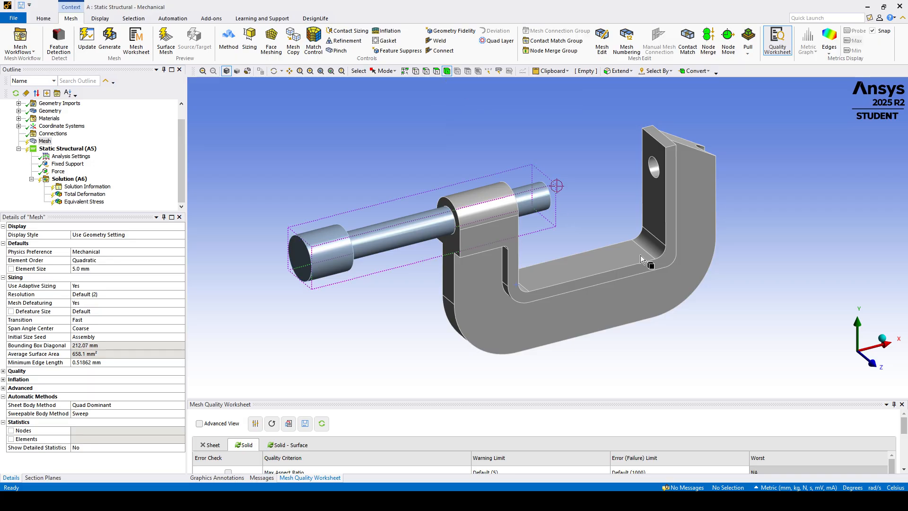
left_click(676, 192)
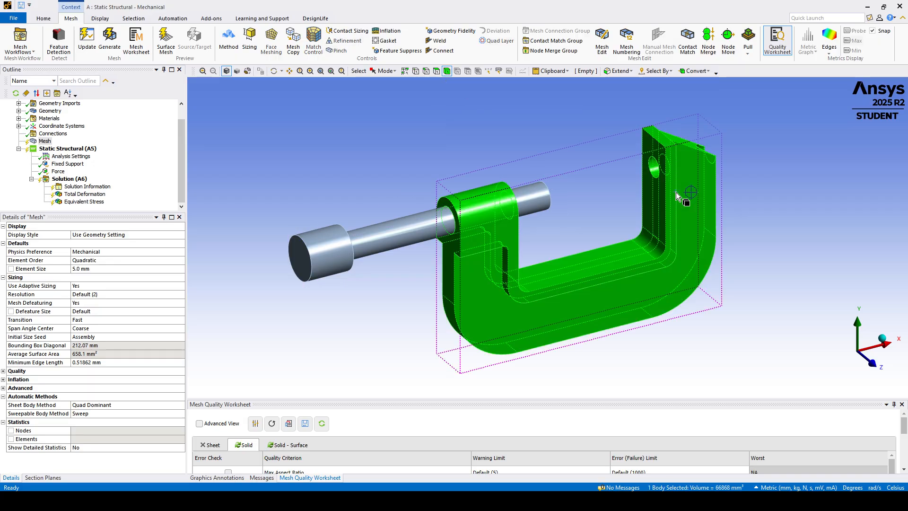
right_click(46, 142)
mouse_move(113, 147)
left_click(161, 172)
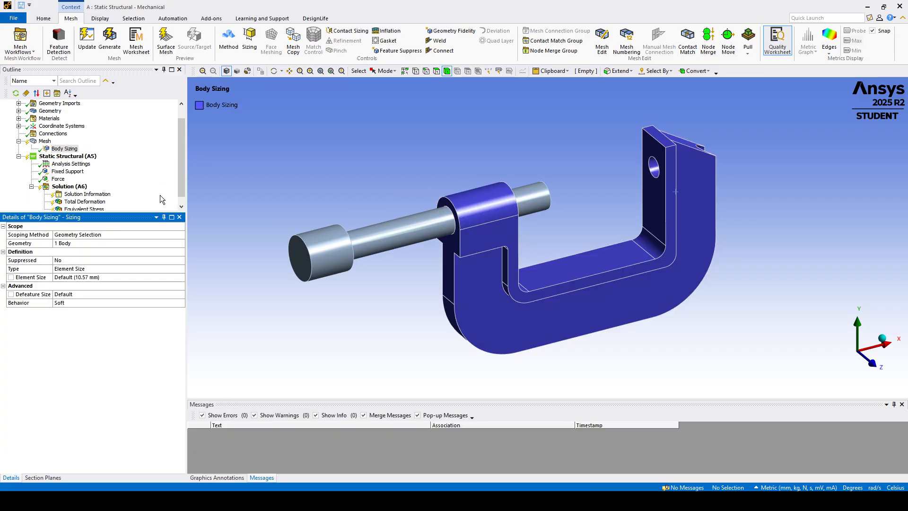
Set the body sizing's element size to 2 mm and generate the mesh
left_click(83, 278)
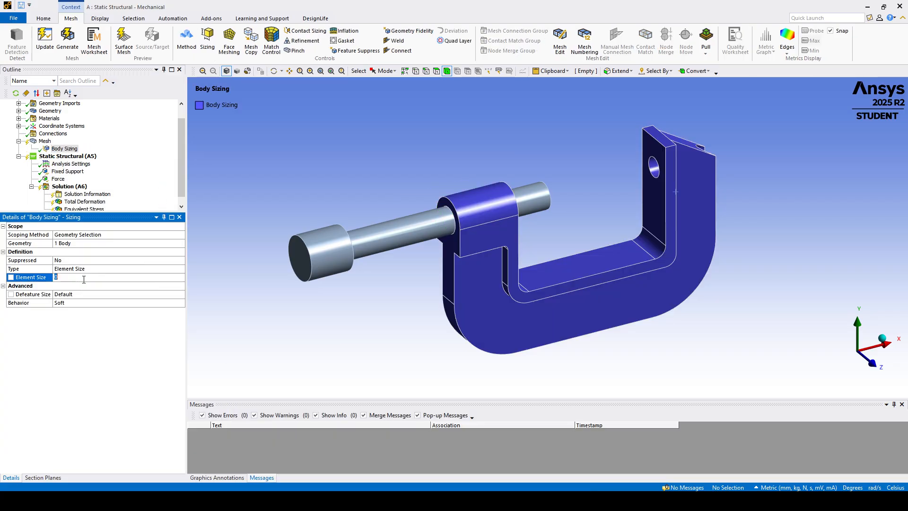
type("2")
key("Return")
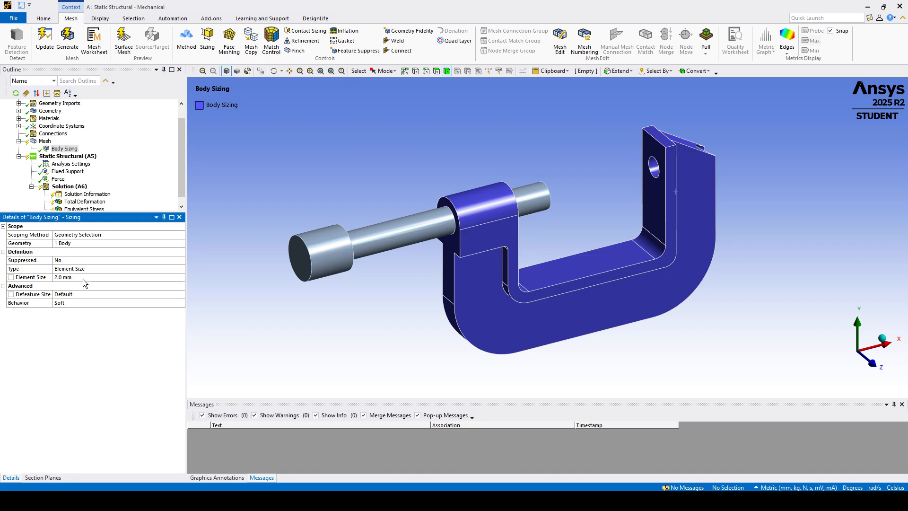
left_click(45, 141)
right_click(45, 141)
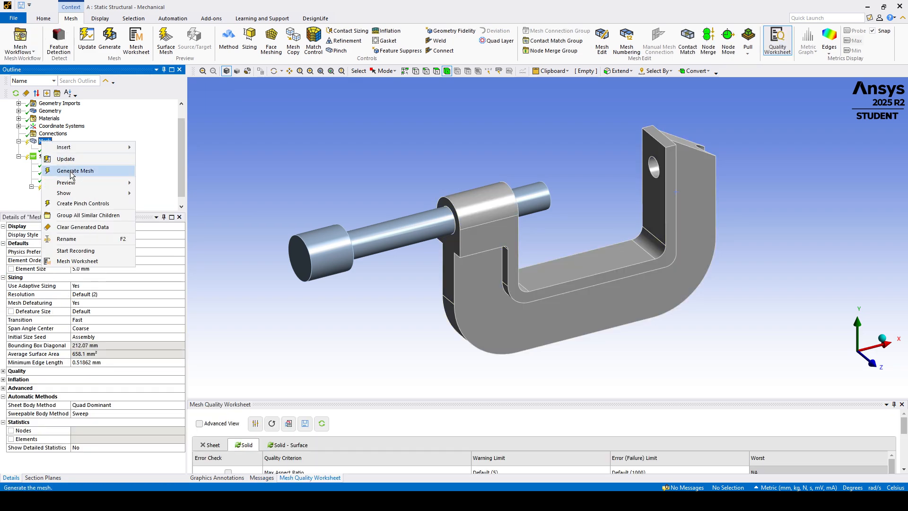
left_click(72, 170)
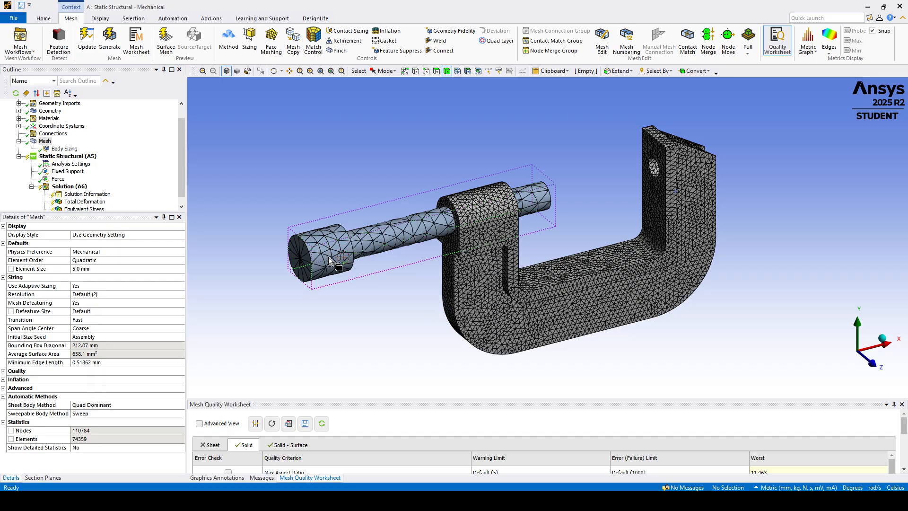
Solve the static structural analysis with the body-sized mesh, viewing the mesh while it runs
scroll(103, 206, "down", 1)
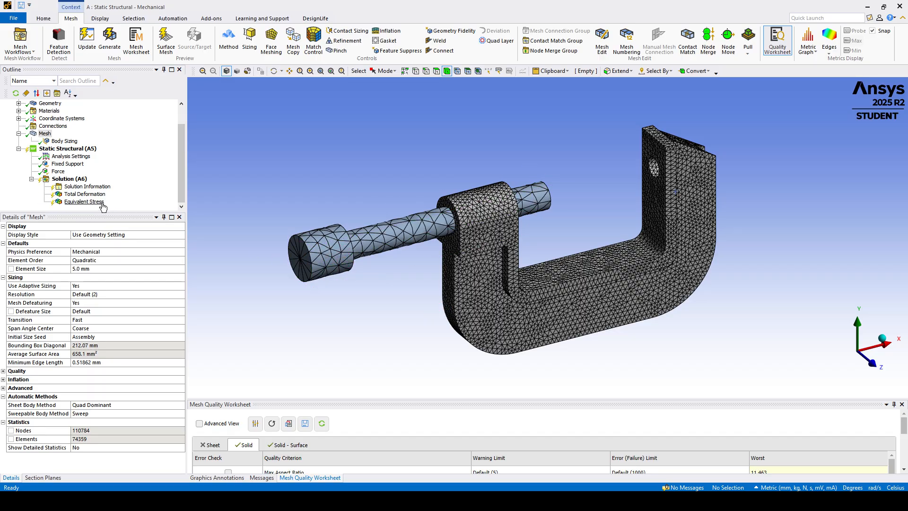
right_click(71, 180)
left_click(91, 197)
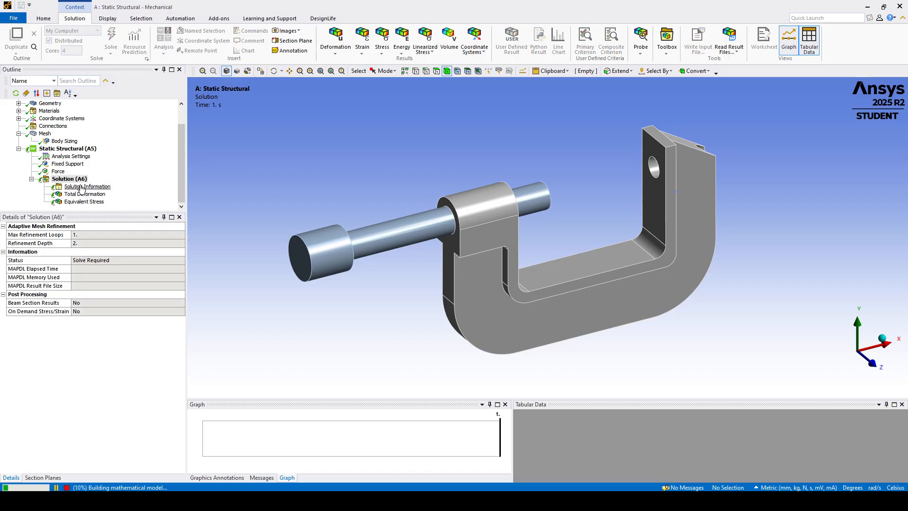
left_click(45, 133)
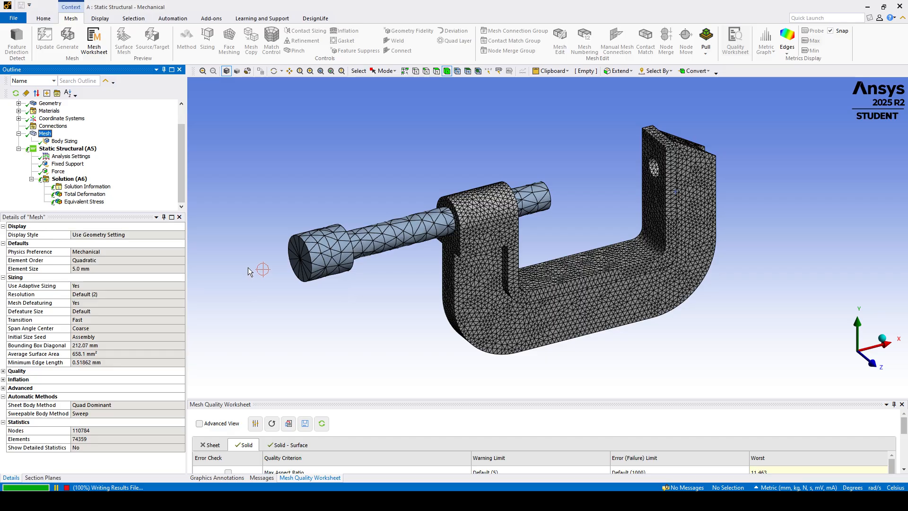
Inspect the maximum in the Equivalent Stress result and enter 63.9 as the Body Sizing table's Highest Stress in Excel
left_click(95, 203)
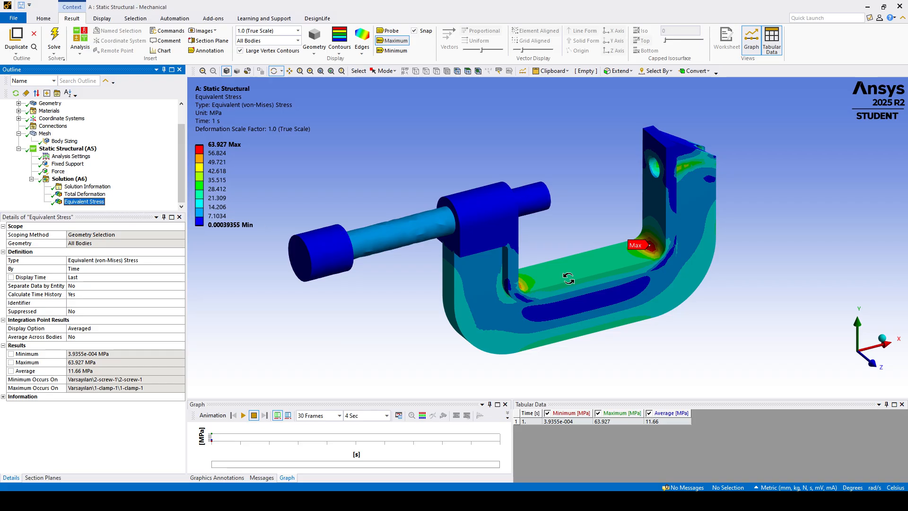
left_click_drag(569, 278, 287, 199)
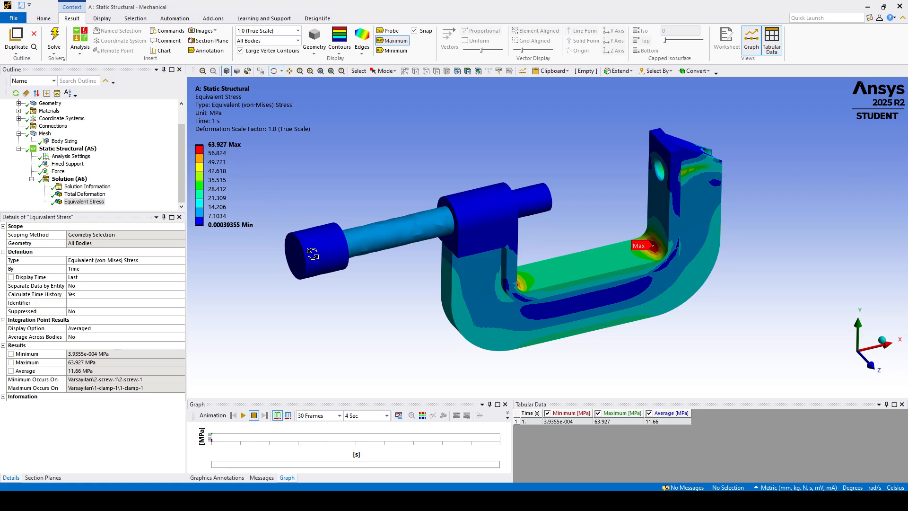
key("alt+Tab")
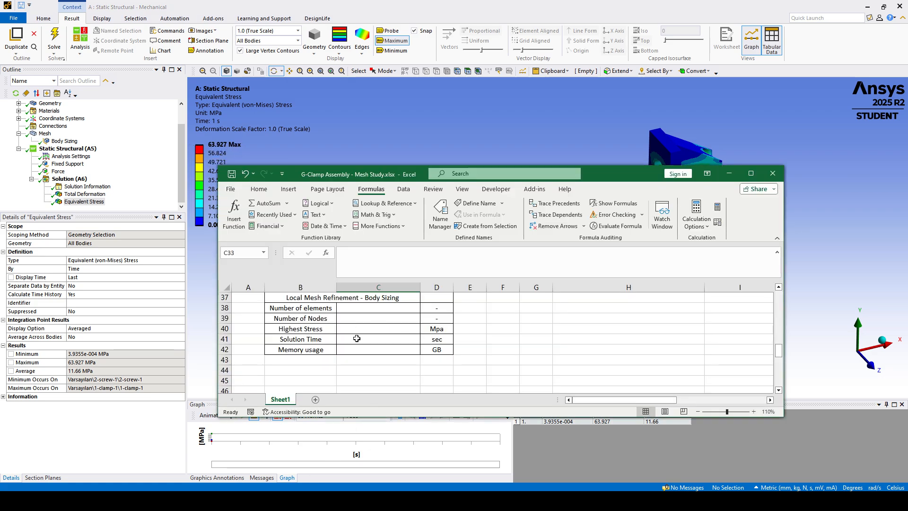
left_click(358, 332)
type("63.9")
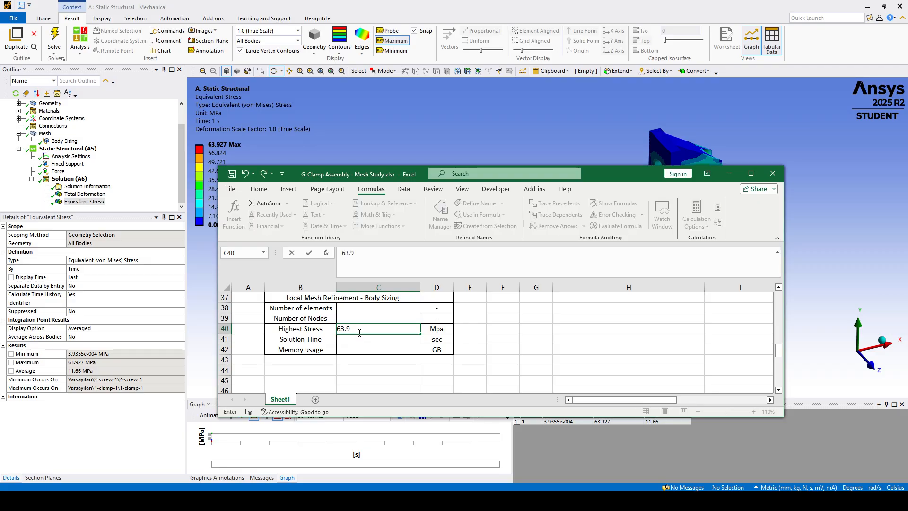
left_click(384, 360)
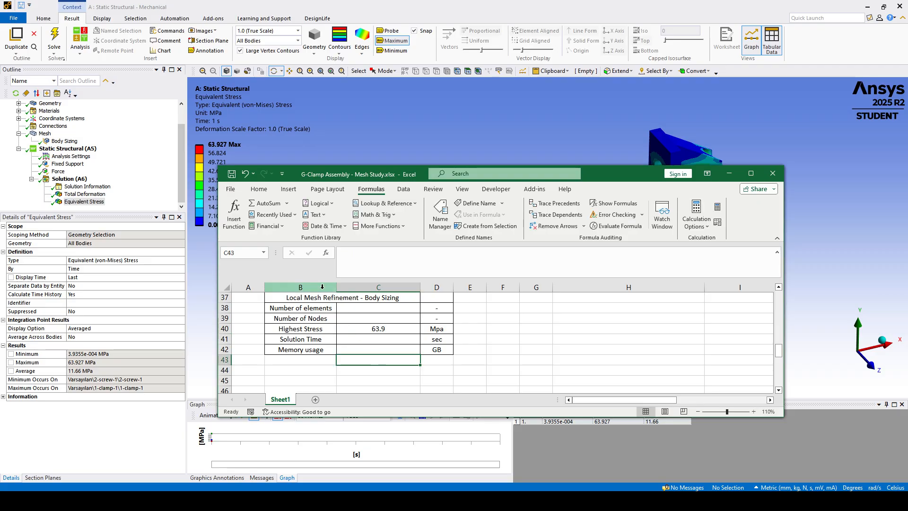
Open the Solution Information history and enter 74449 elements and 110784 nodes in the Body Sizing table in Excel
left_click(77, 187)
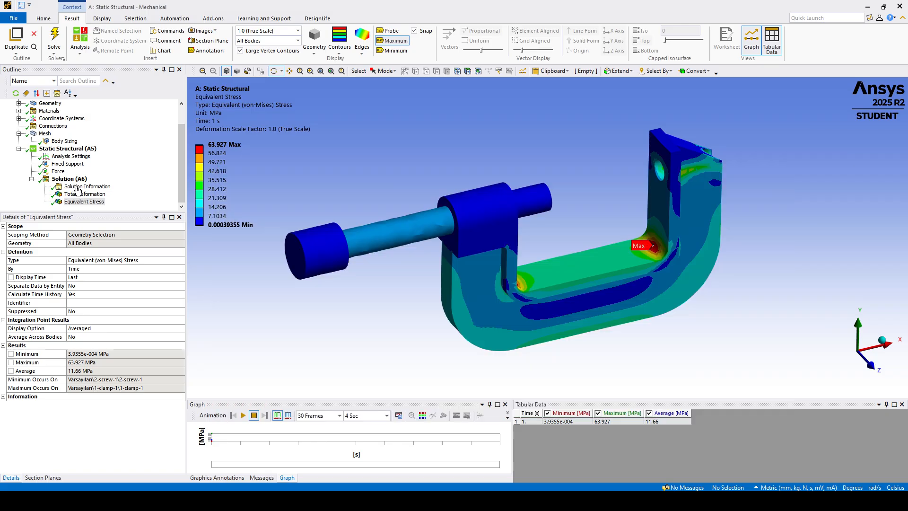
left_click(77, 188)
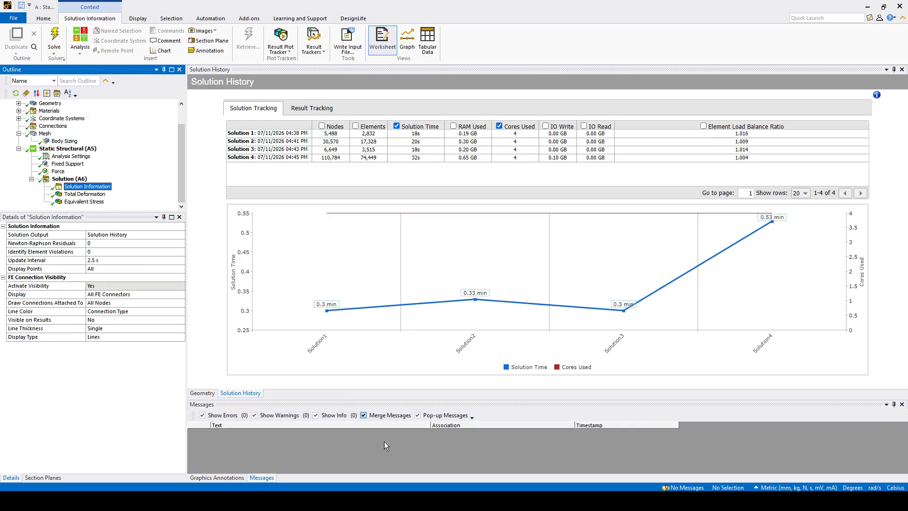
key("alt+Tab")
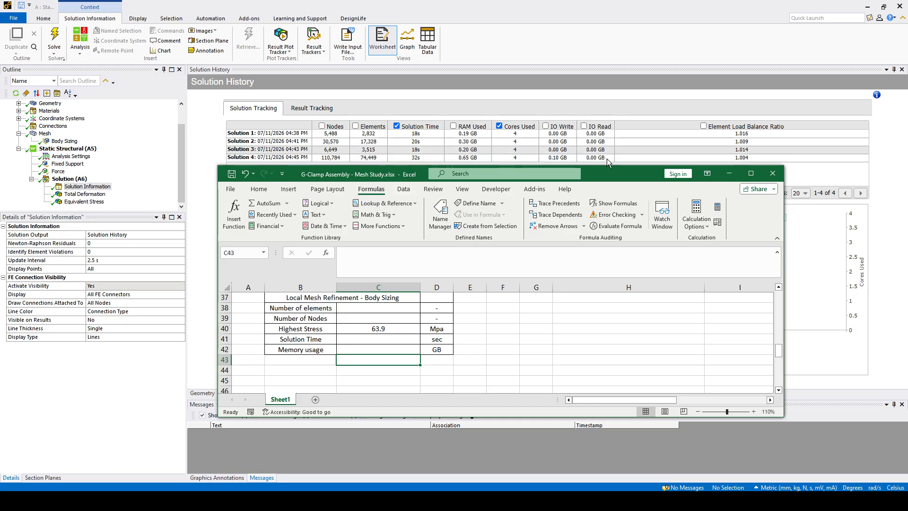
left_click(352, 327)
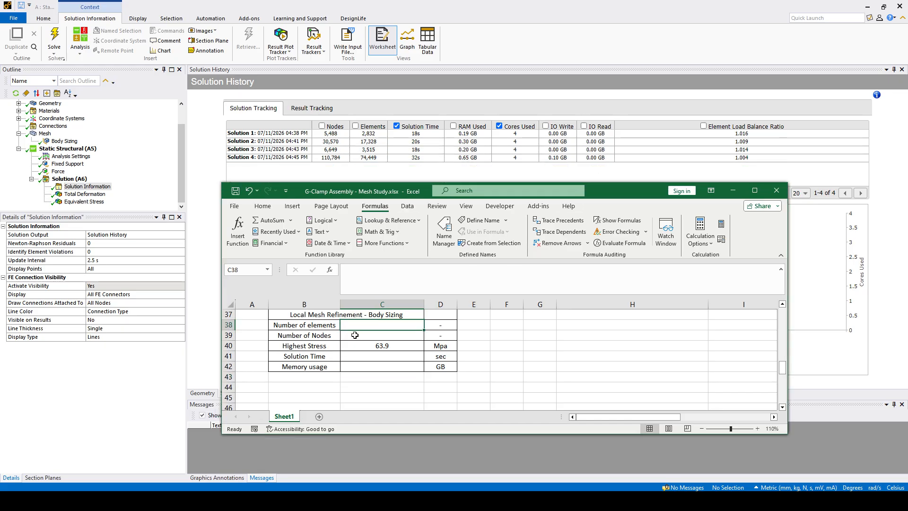
type("74")
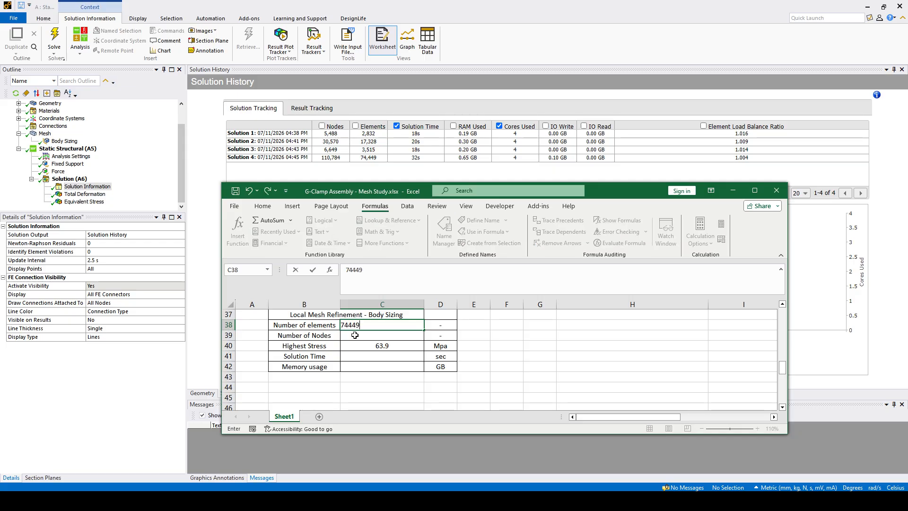
type("449")
key("Return")
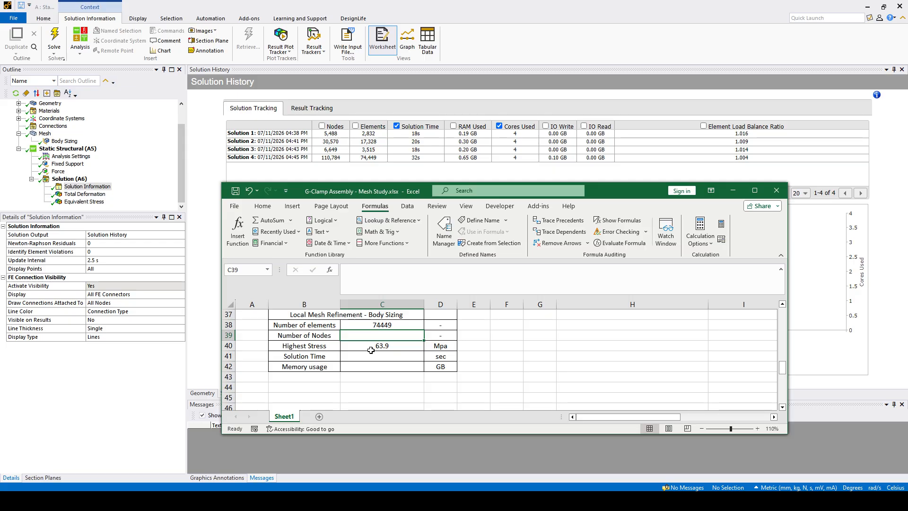
type("110784")
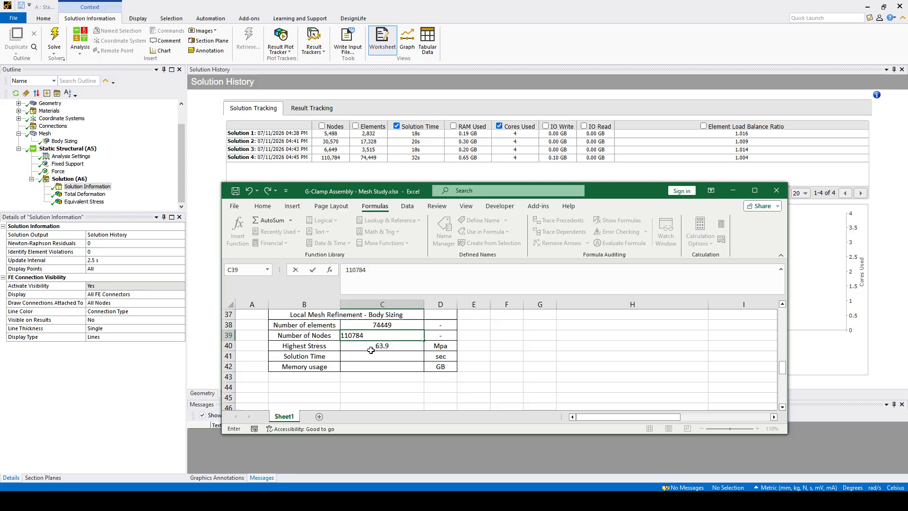
Enter 32 as the Solution Time and 0.65 as the Memory usage in the Body Sizing table
left_click(366, 357)
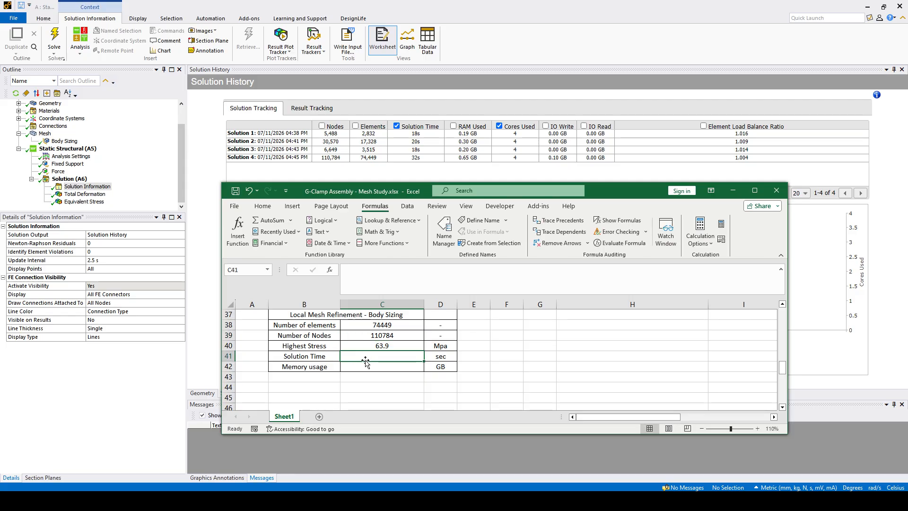
type("32")
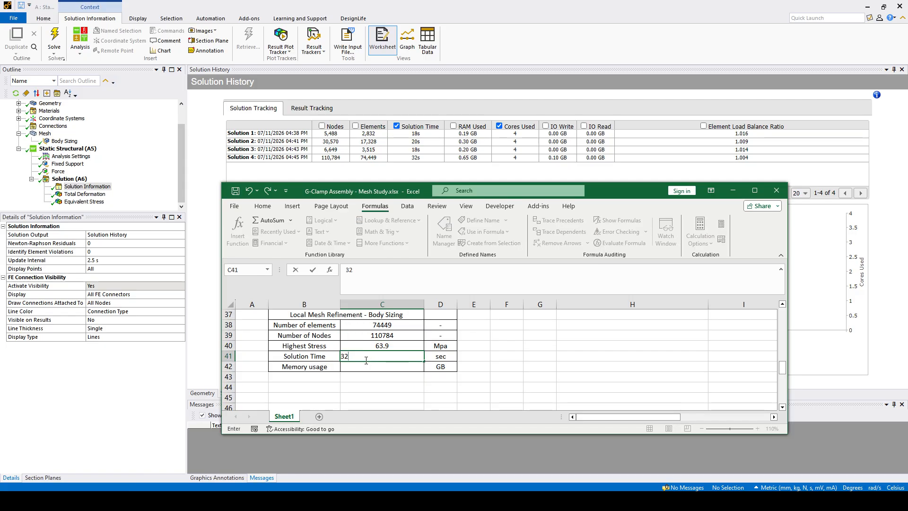
left_click(364, 366)
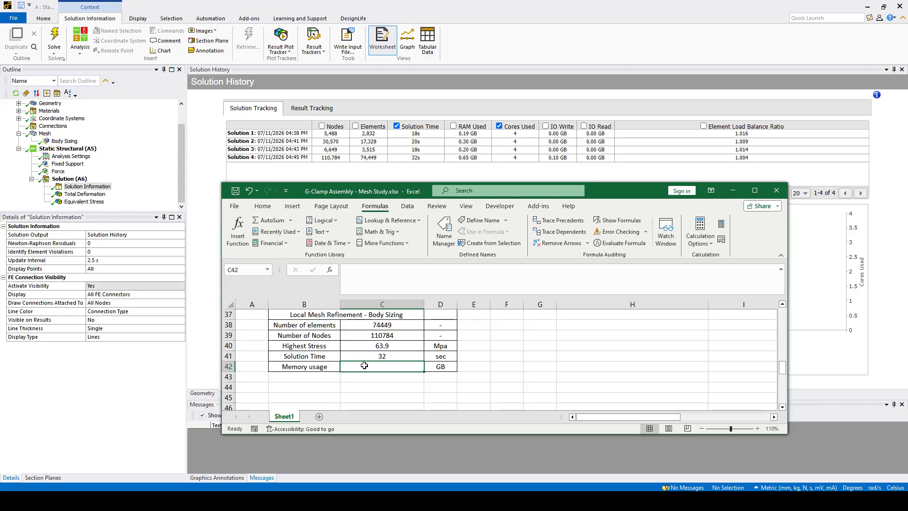
type("0.65")
key("Return")
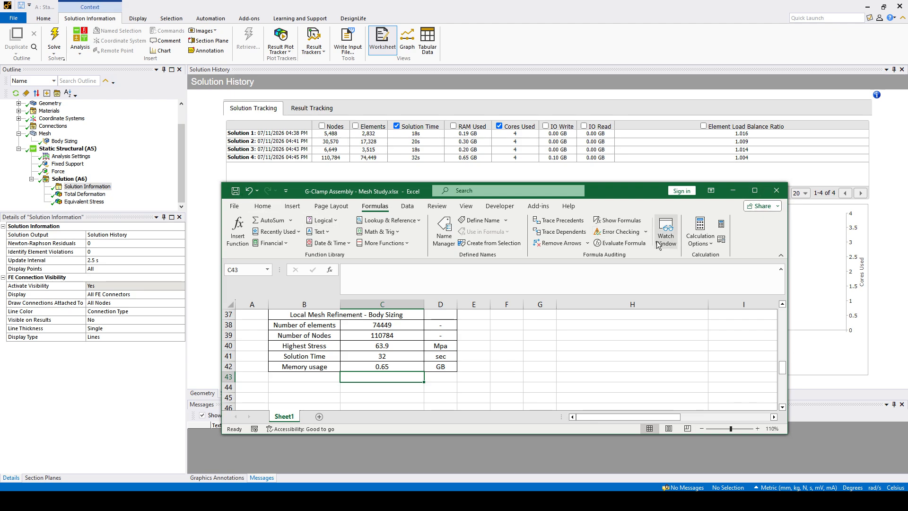
View the Sphere of Influence results table in Excel and return to Ansys Mechanical
left_click(333, 385)
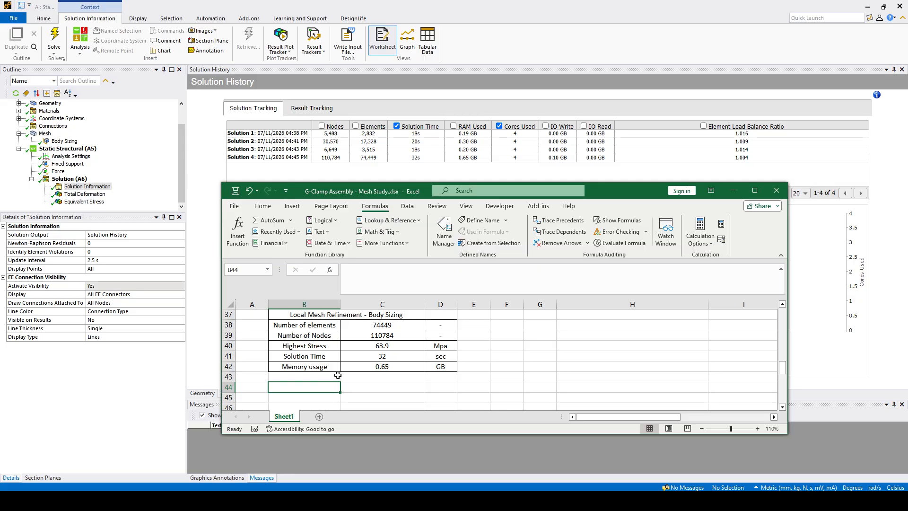
scroll(337, 375, "down", 4)
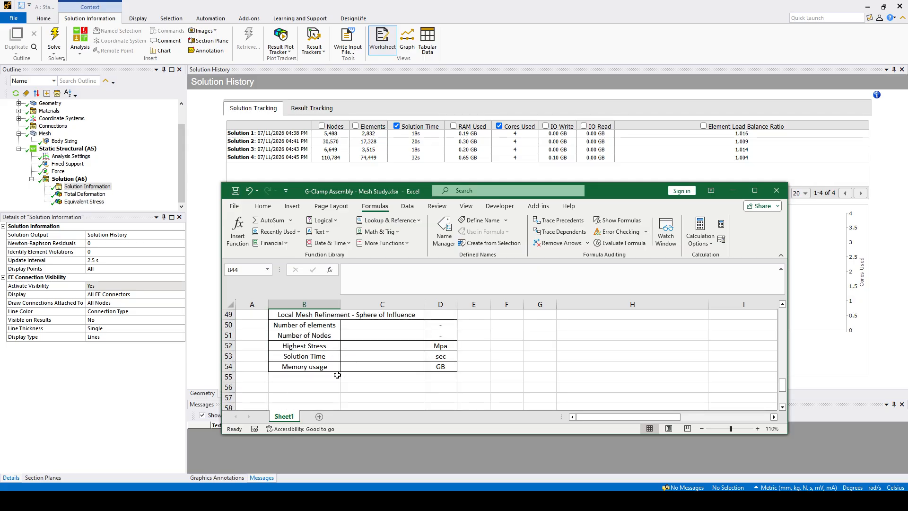
scroll(337, 375, "up", 1)
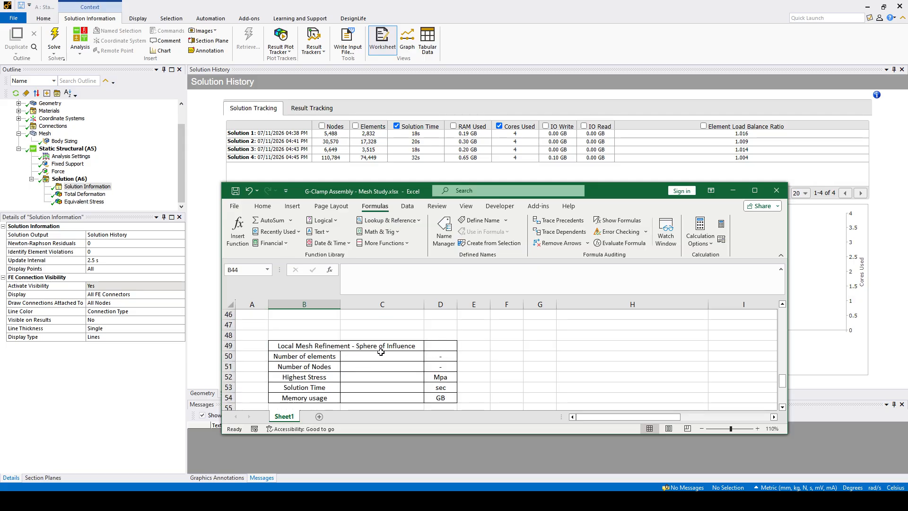
left_click(732, 190)
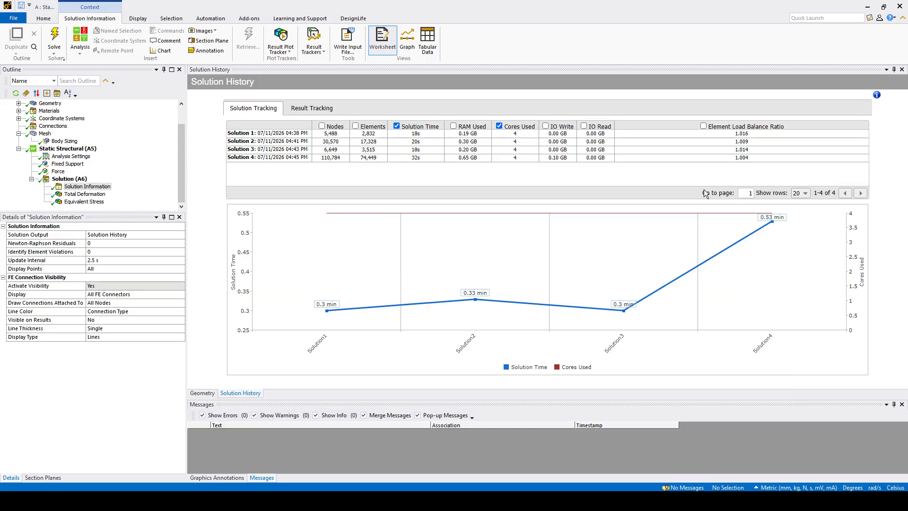
Delete the Body Sizing control from the mesh
left_click(48, 134)
left_click(61, 141)
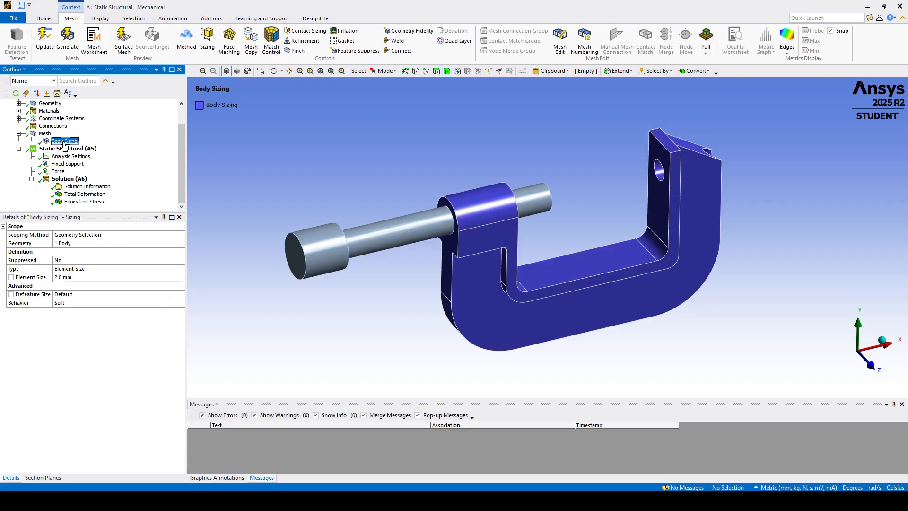
right_click(69, 141)
left_click(88, 284)
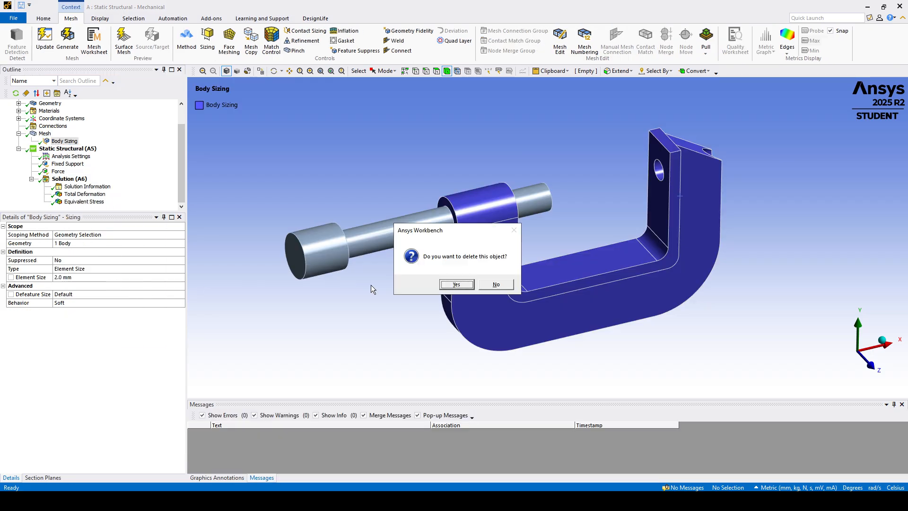
left_click(455, 284)
Clear the generated mesh data
right_click(45, 141)
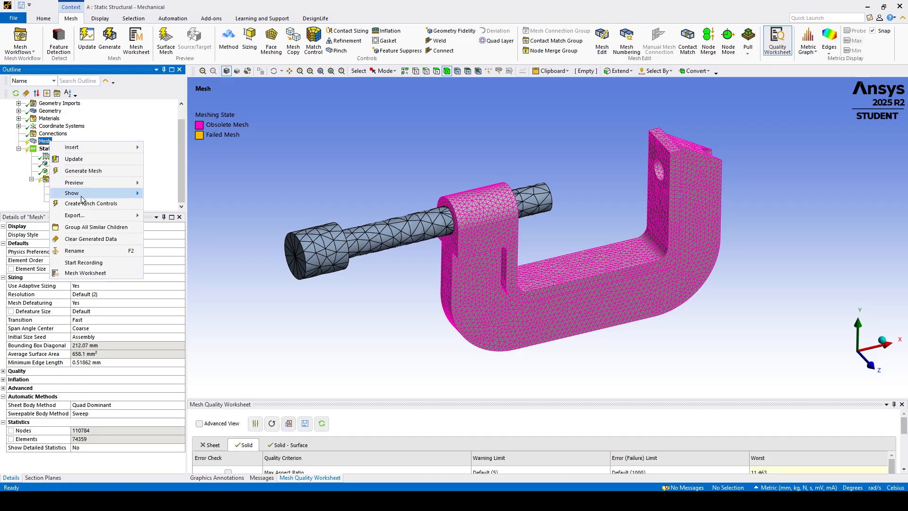
left_click(87, 240)
left_click(480, 284)
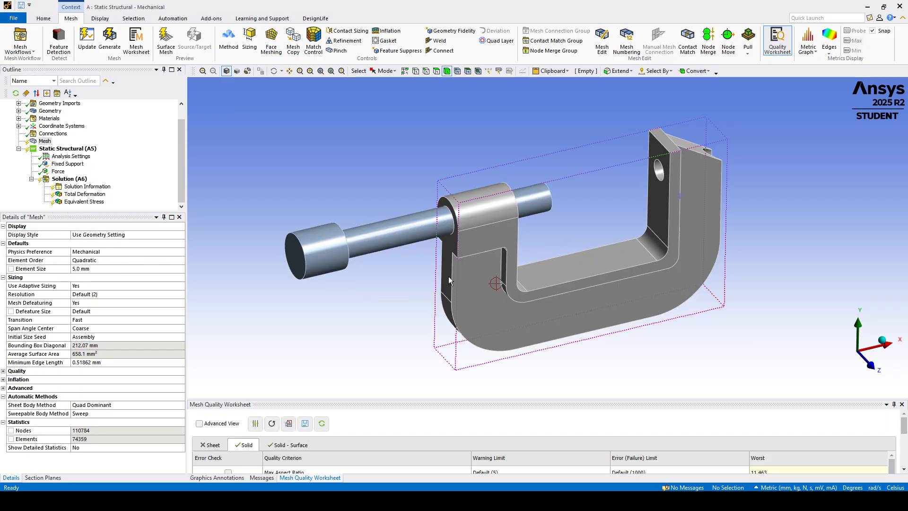
Insert a coordinate system located from the two straight edges of the clamp's inner corner fillet at the fixed jaw
middle_click_drag(361, 232, 360, 235)
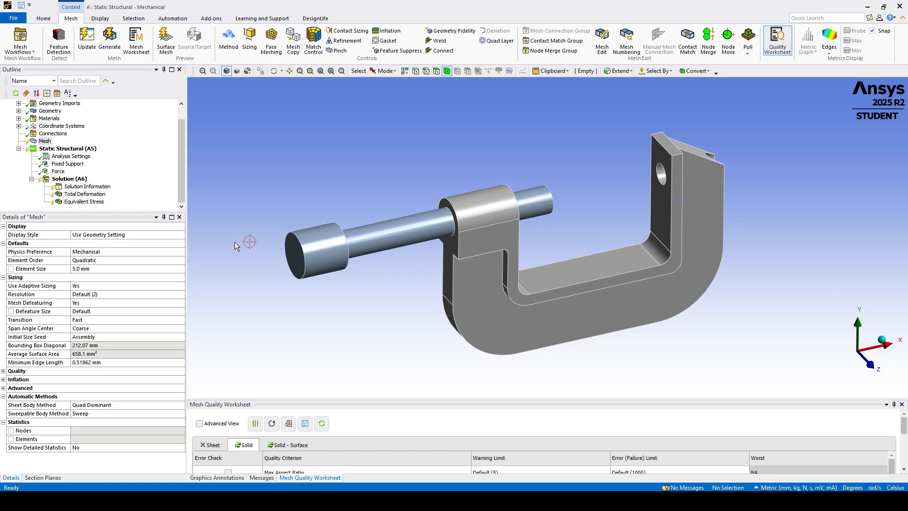
left_click(426, 70)
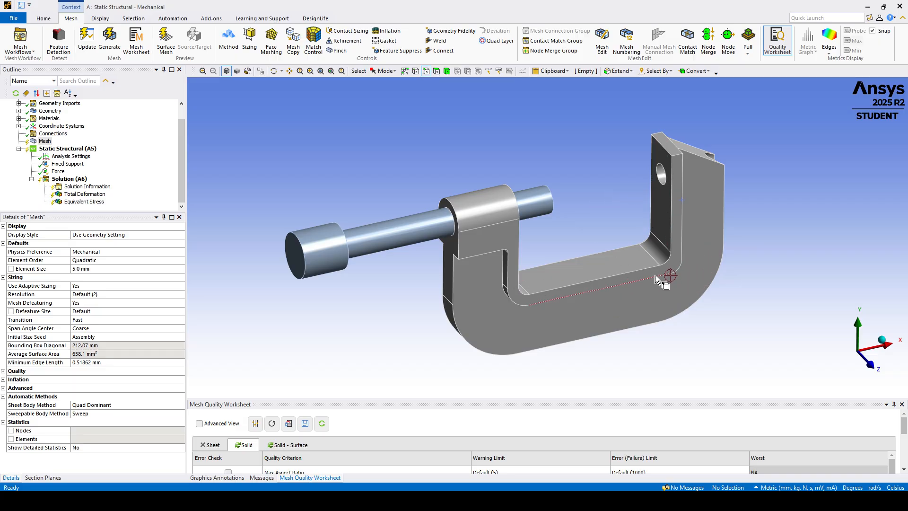
middle_click_drag(605, 296, 627, 280)
scroll(627, 279, "up", 2)
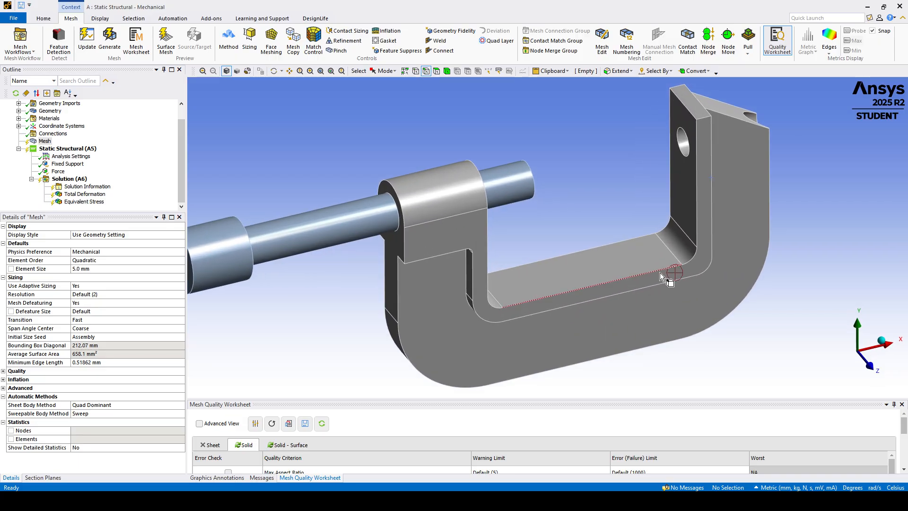
scroll(642, 278, "up", 4)
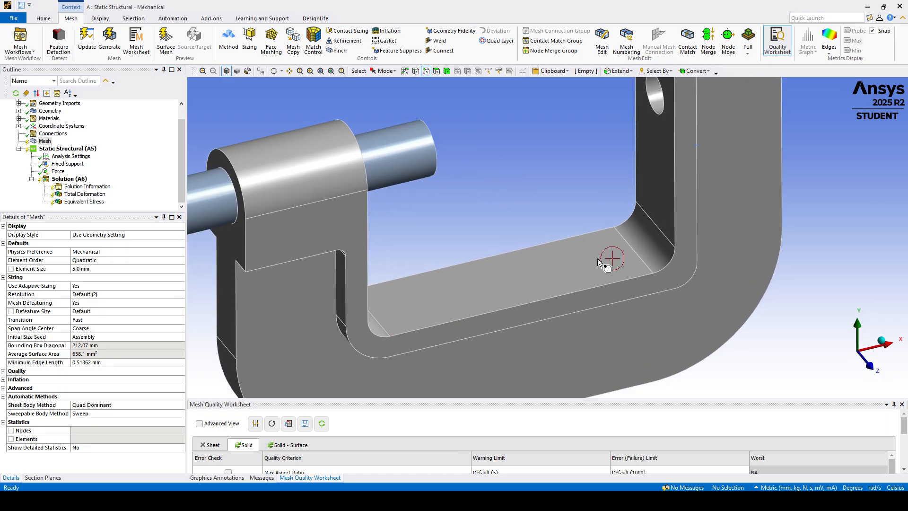
scroll(605, 277, "up", 3)
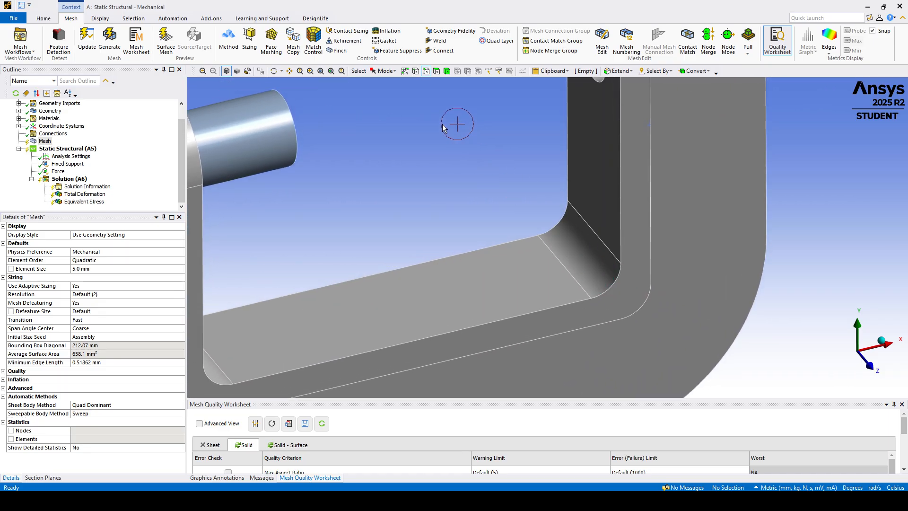
left_click(427, 72)
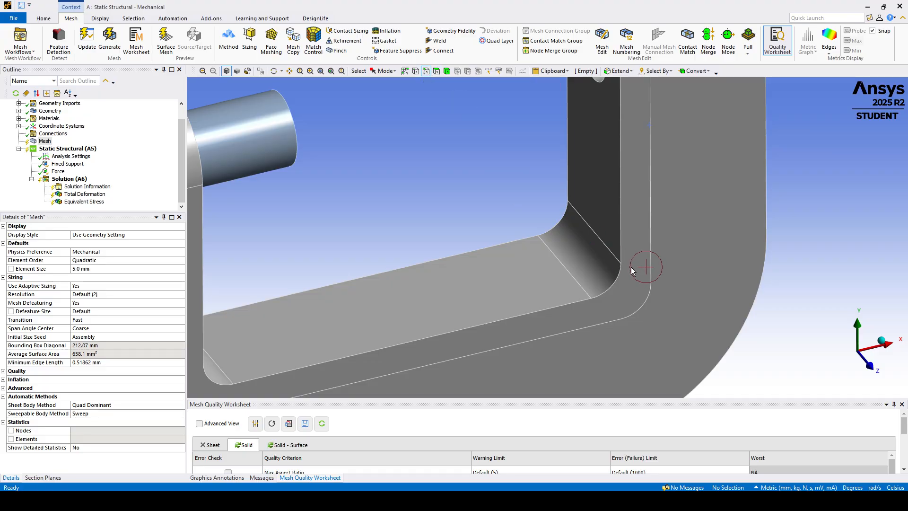
left_click(593, 230)
left_click(561, 266, "ctrl")
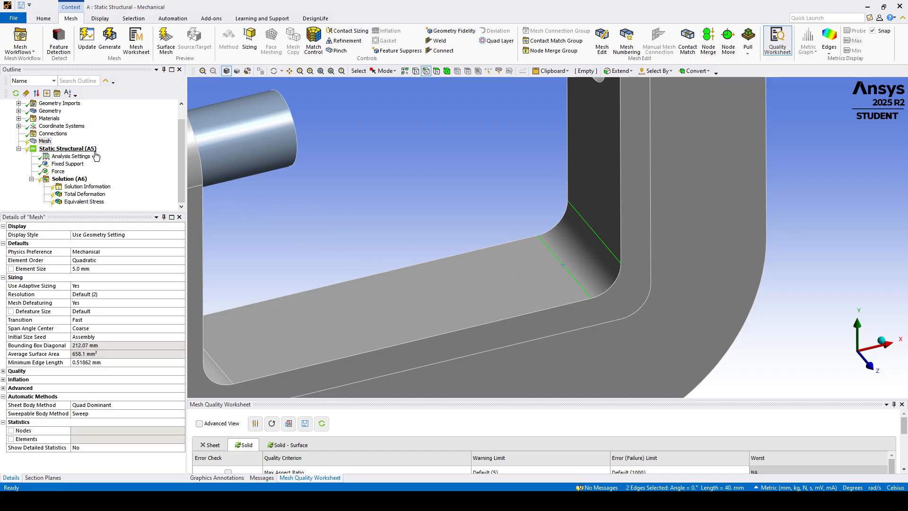
right_click(74, 127)
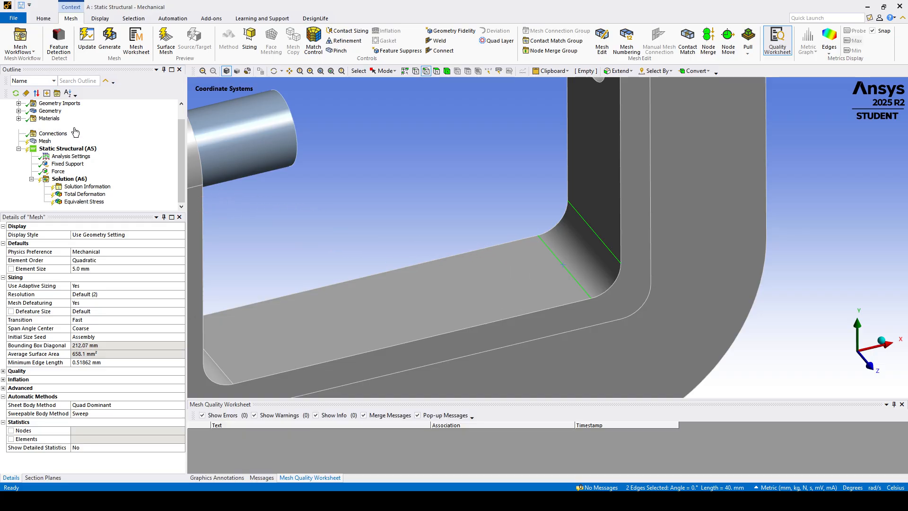
mouse_move(128, 137)
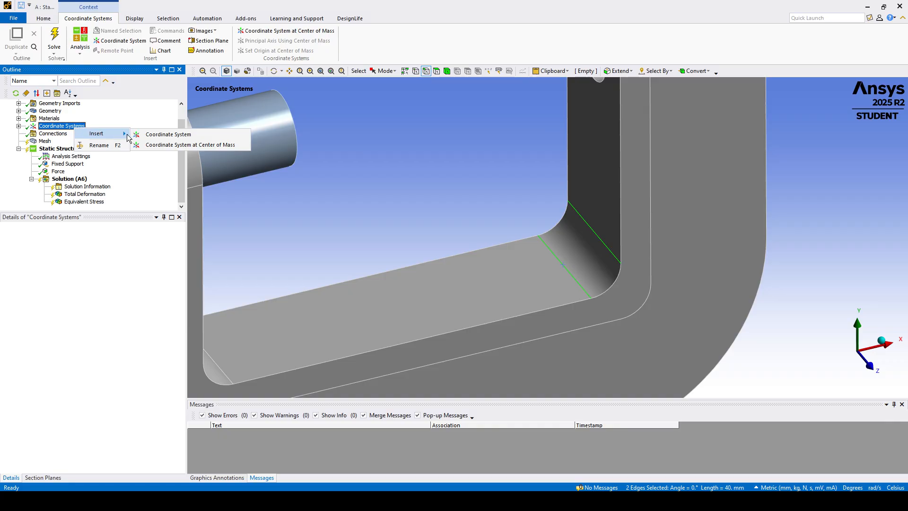
left_click(152, 137)
Insert a second coordinate system located from the two straight edges of the inner corner fillet on the screw side
middle_click_drag(466, 247, 405, 277)
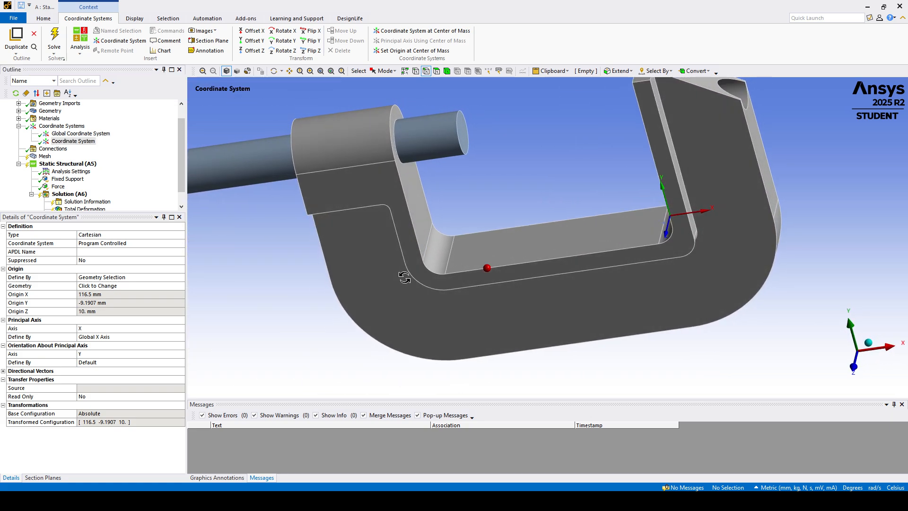
scroll(406, 280, "up", 3)
left_click(414, 254)
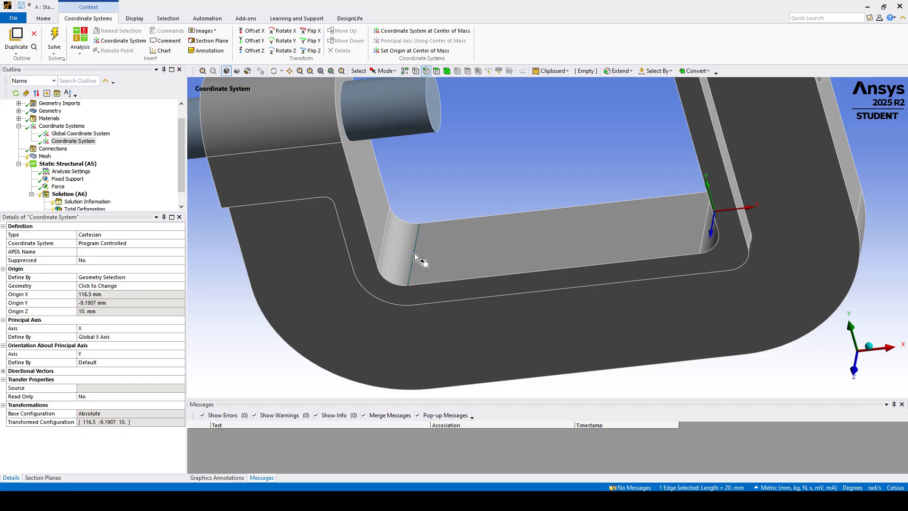
left_click(384, 242, "ctrl")
right_click(56, 131)
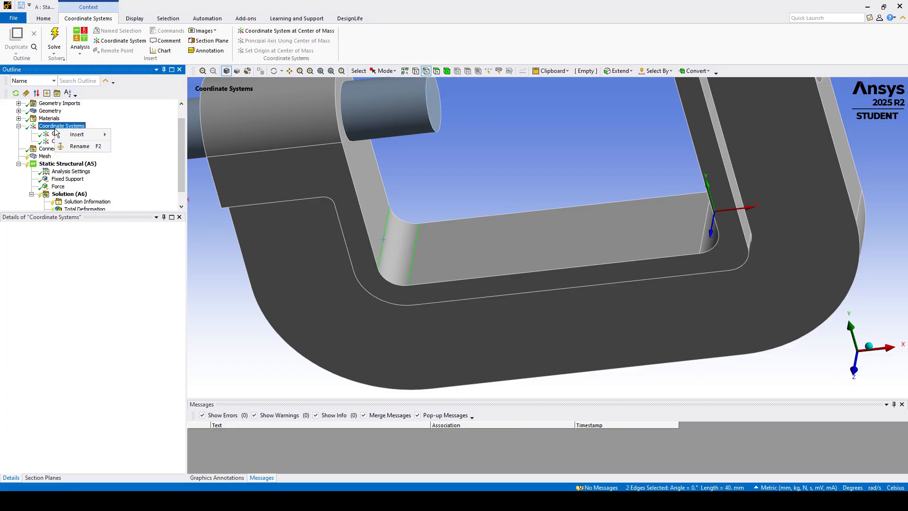
mouse_move(85, 134)
left_click(138, 134)
middle_click_drag(387, 267, 560, 276)
scroll(403, 255, "down", 5)
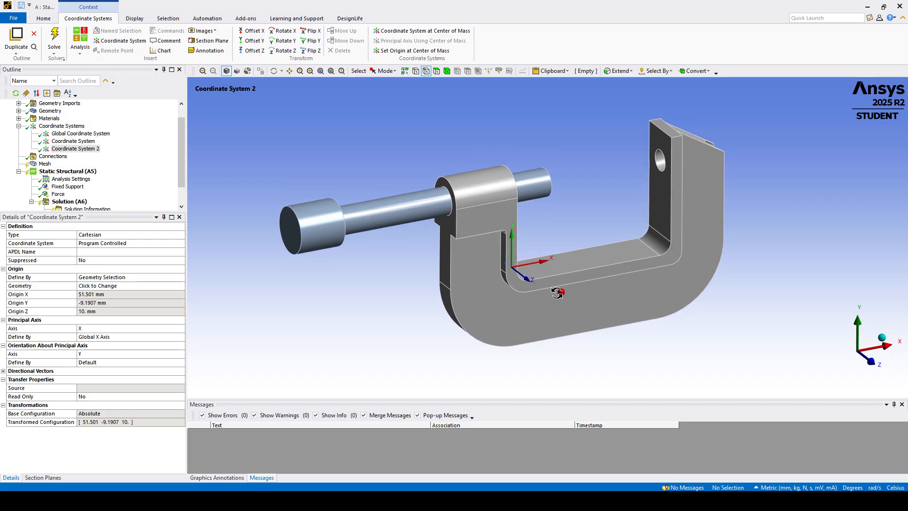
Collapse the coordinate systems group and insert a new sizing control for the mesh
left_click(18, 125)
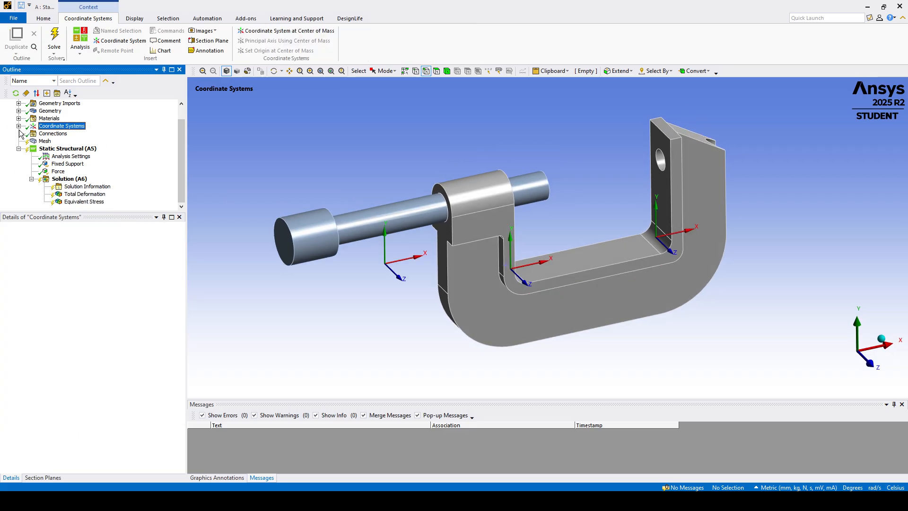
left_click(45, 142)
right_click(44, 142)
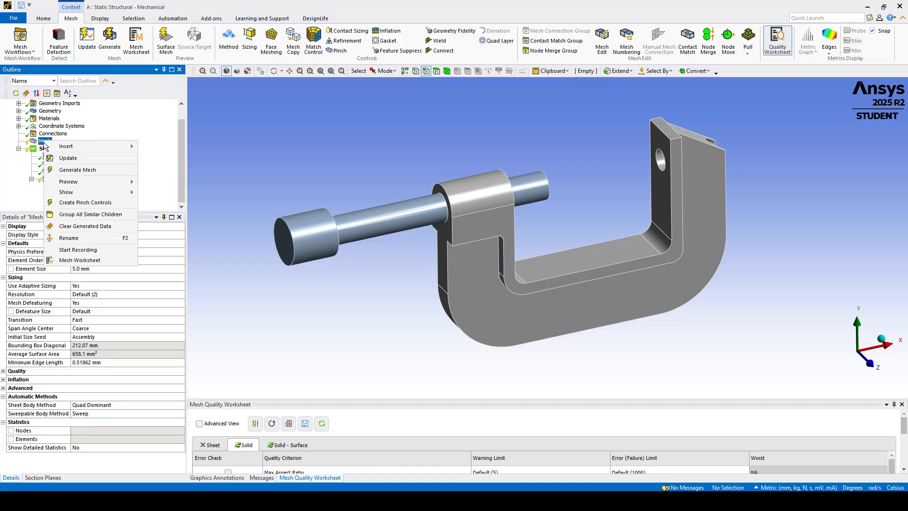
mouse_move(78, 149)
left_click(171, 170)
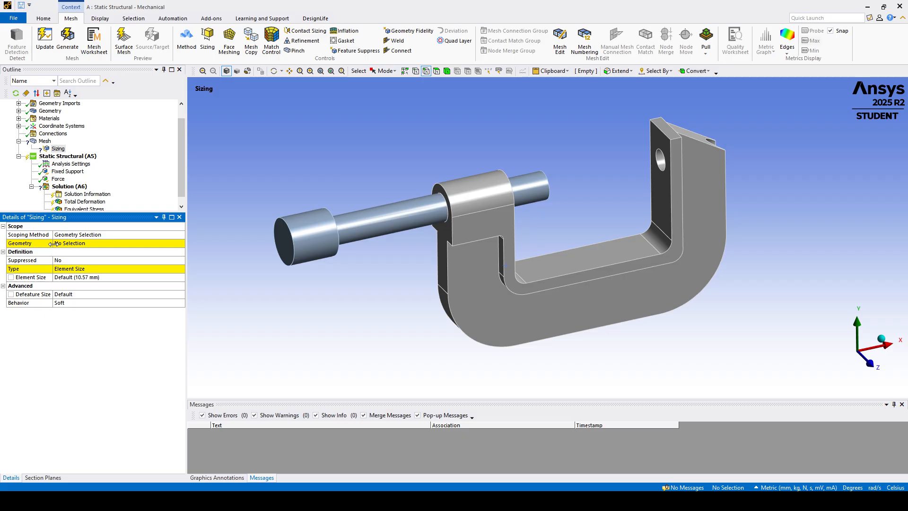
Scope the new sizing control to the clamp body and set its type to Sphere of Influence
left_click(448, 73)
left_click(671, 181)
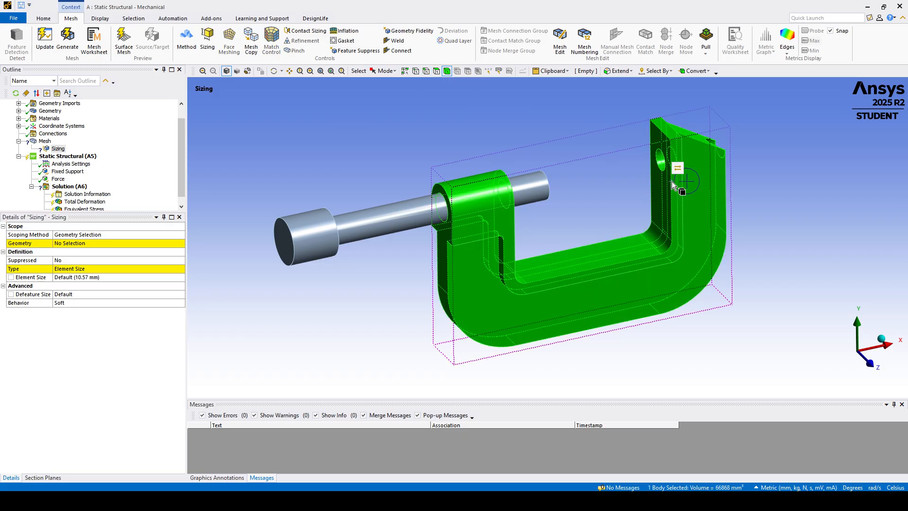
left_click(79, 243)
left_click(71, 245)
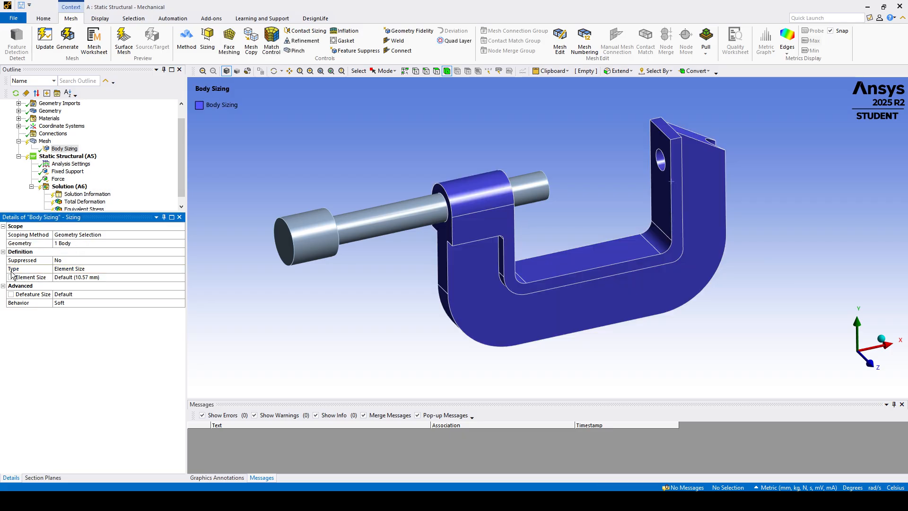
left_click(180, 269)
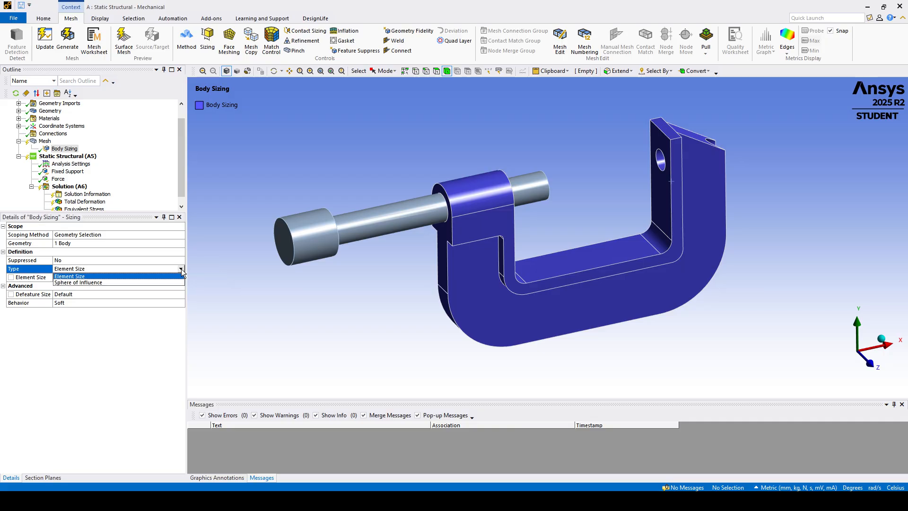
left_click(87, 282)
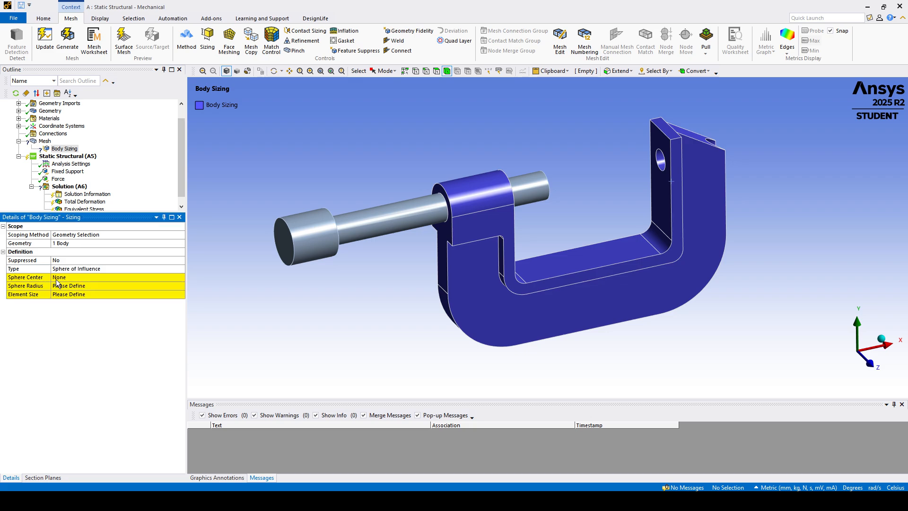
Center the body sizing's sphere of influence on Coordinate System and set the sphere radius to 6 mm
left_click(106, 277)
left_click(181, 277)
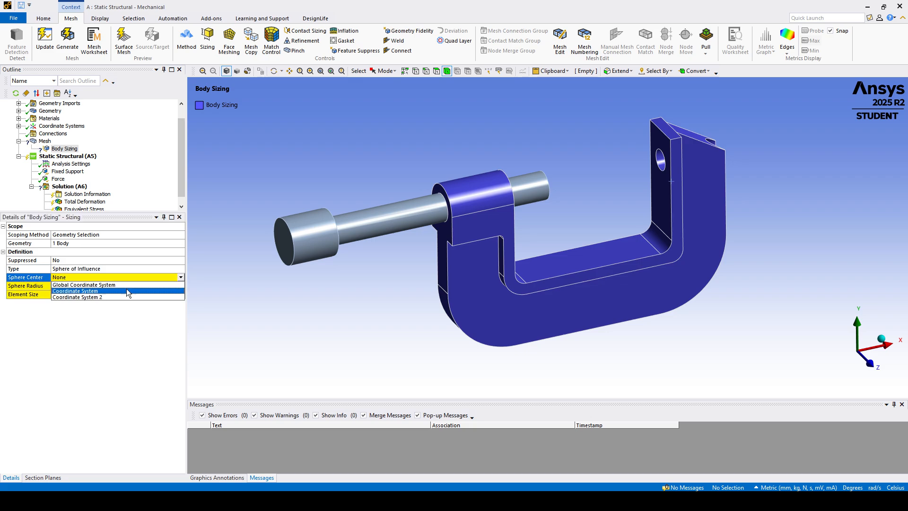
left_click(110, 290)
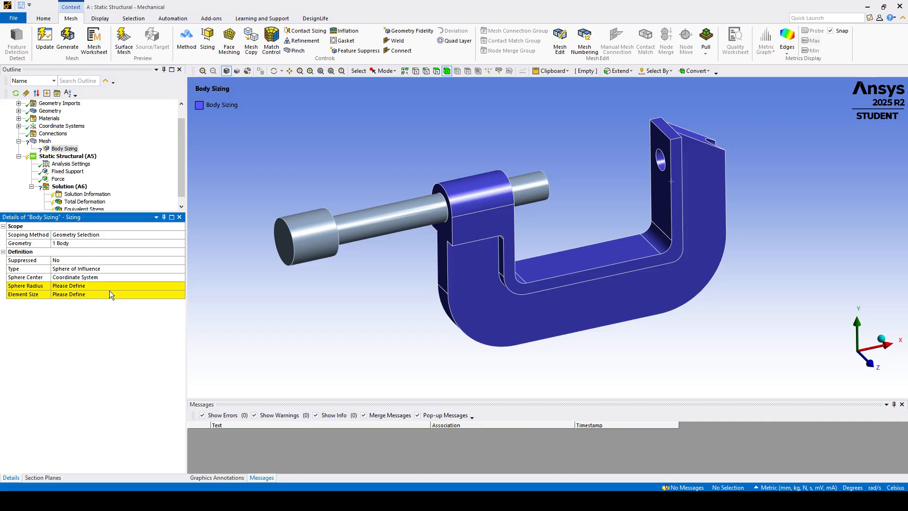
left_click(33, 287)
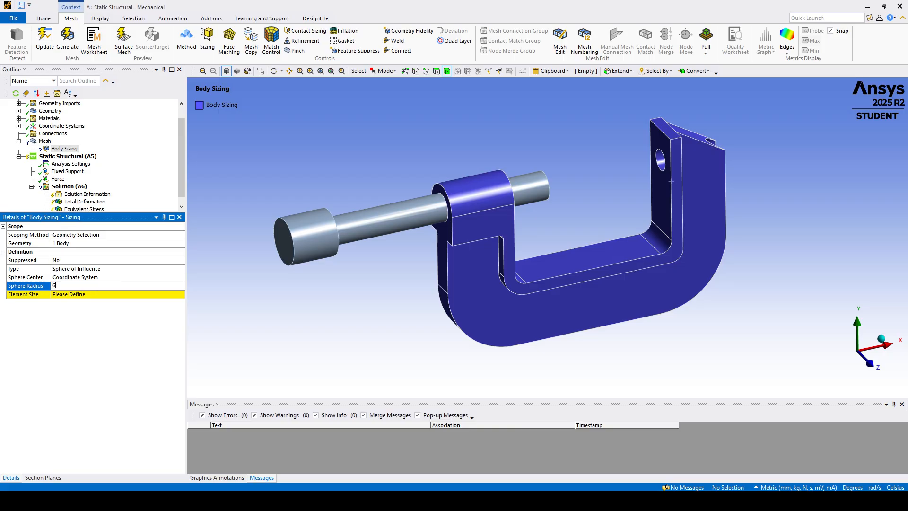
type("6")
key("Return")
scroll(600, 257, "up", 8)
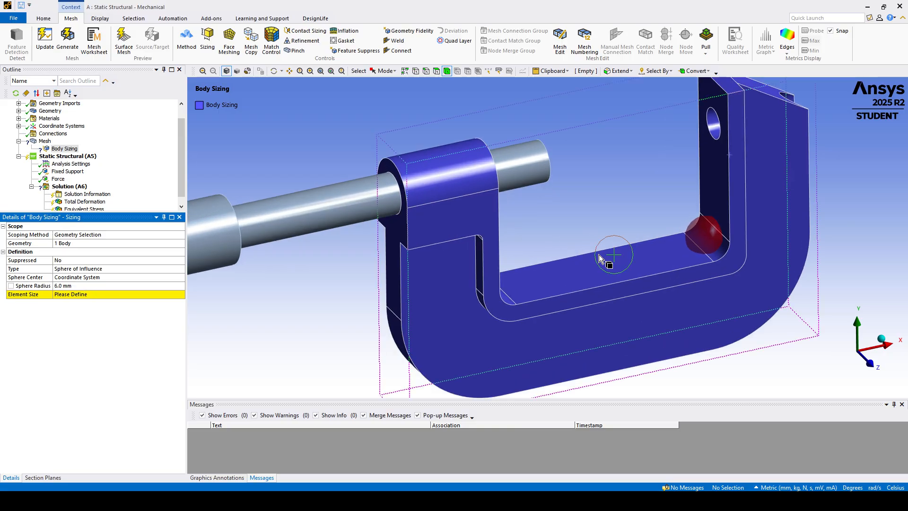
middle_click_drag(488, 252, 626, 255)
scroll(510, 254, "down", 4)
scroll(586, 237, "down", 2)
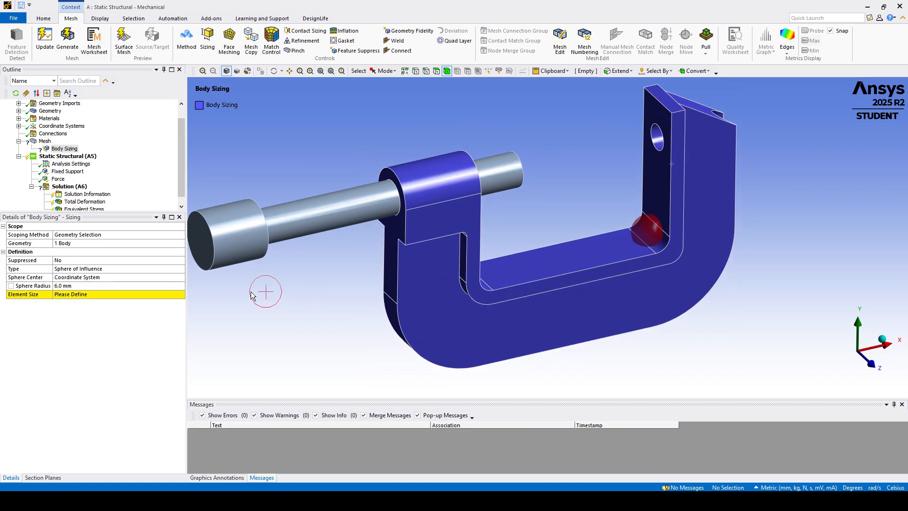
Set the element size inside the sphere of influence to 2 mm
left_click(59, 294)
type("2")
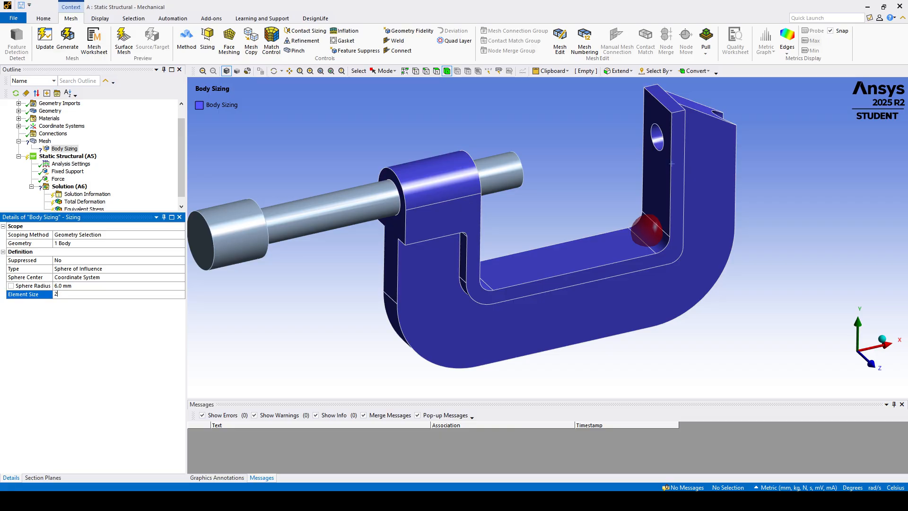
key("Return")
Duplicate the sphere of influence body sizing and center the copy's sphere on Coordinate System 2
middle_click_drag(523, 290, 432, 278)
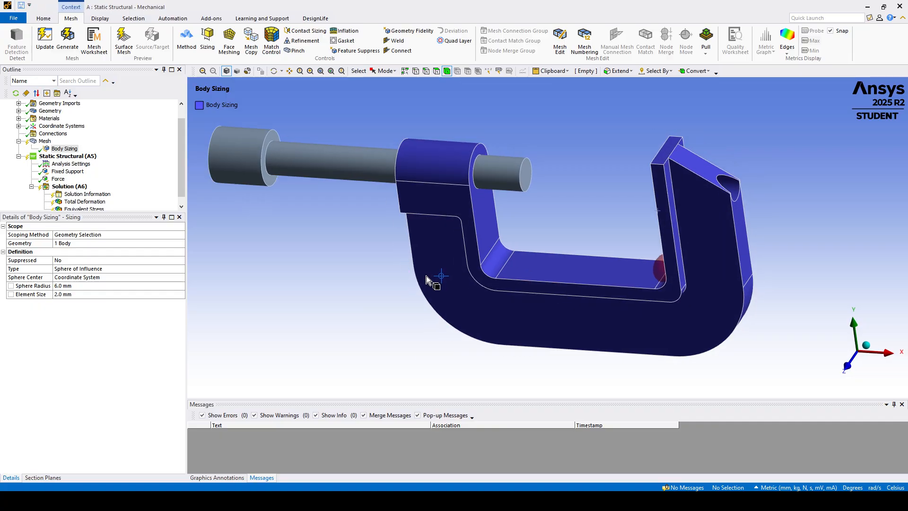
right_click(56, 149)
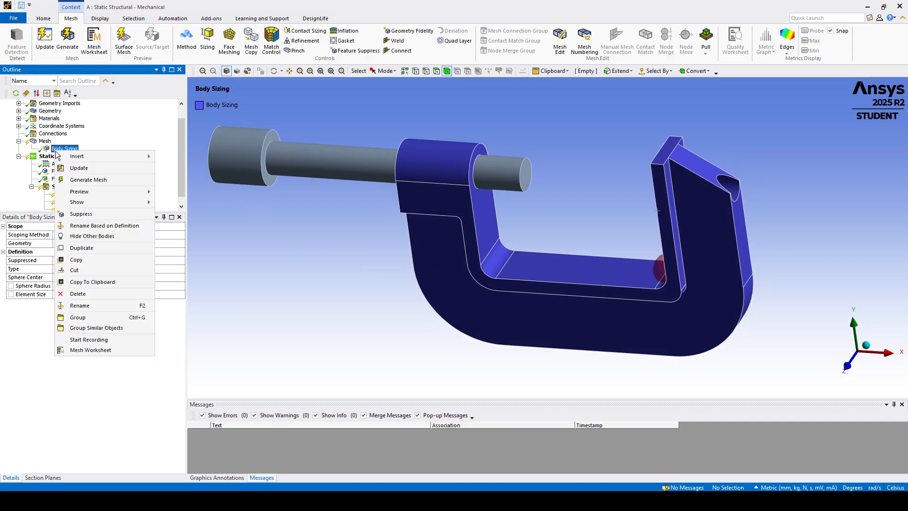
left_click(78, 246)
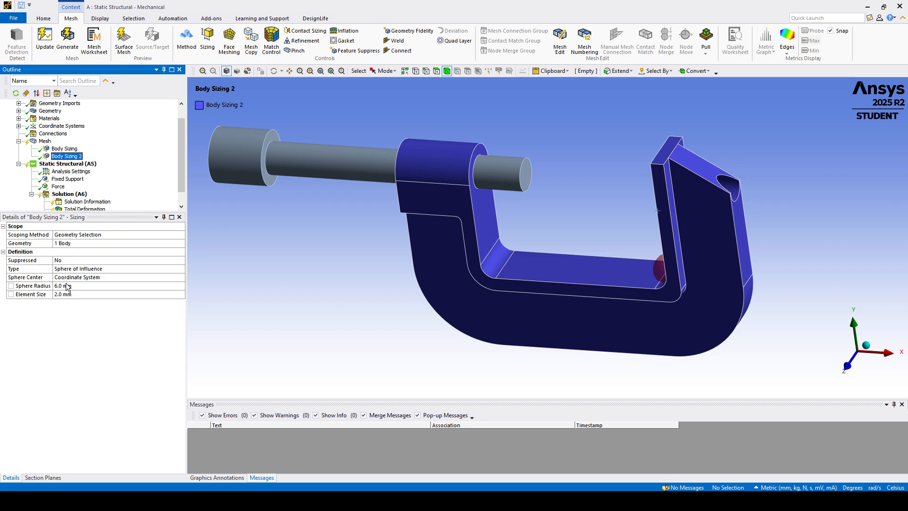
left_click(163, 278)
left_click(181, 277)
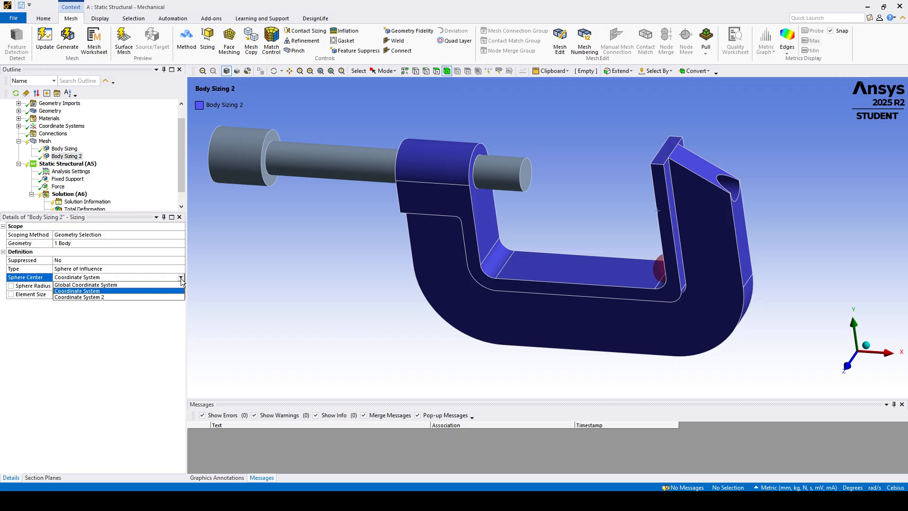
left_click(102, 297)
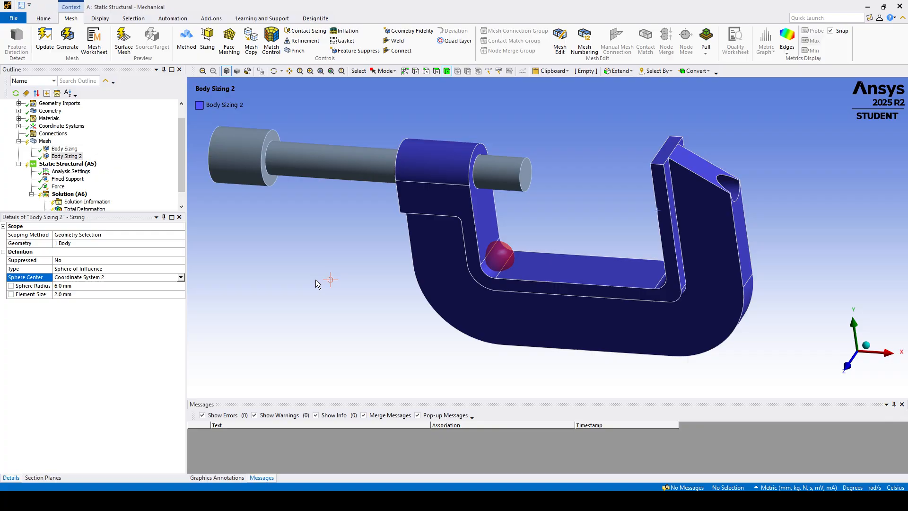
middle_click_drag(318, 282, 532, 283)
Generate the mesh with both sphere of influence sizings and inspect the refinement at the clamp's inner corner fillets
left_click(45, 142)
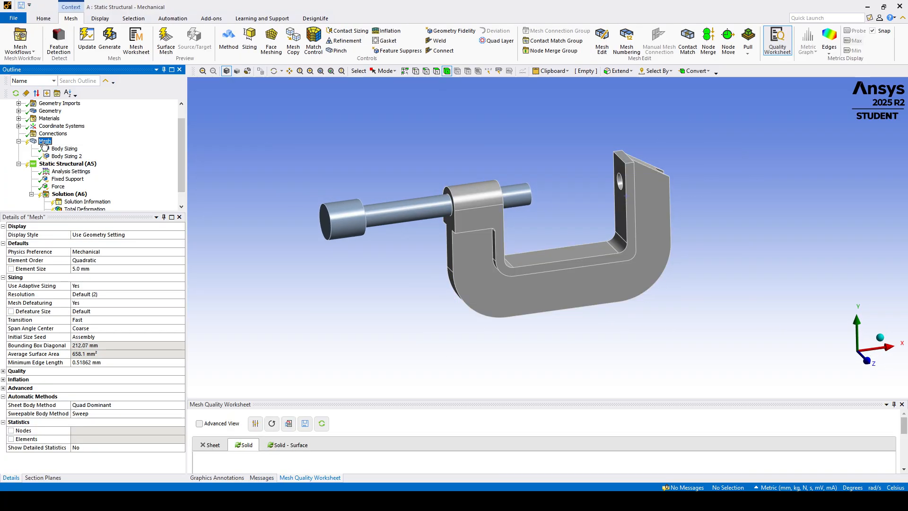
right_click(41, 143)
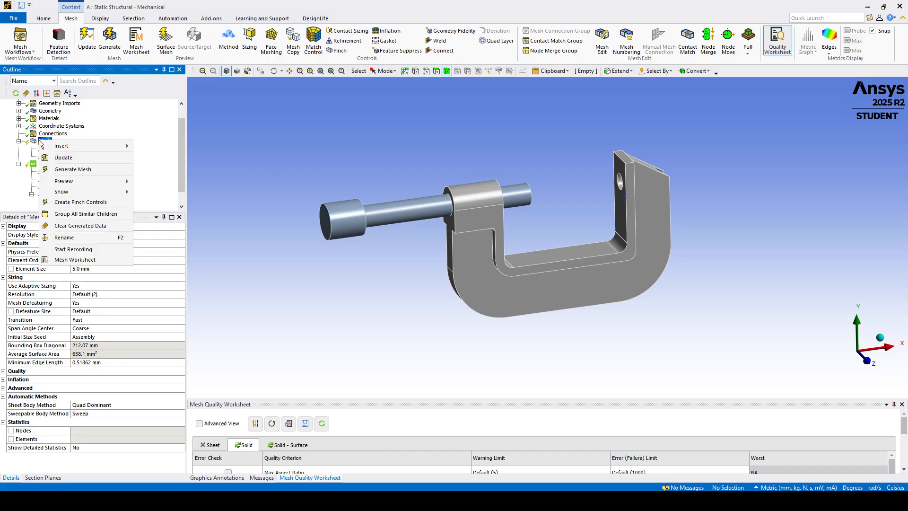
left_click(65, 170)
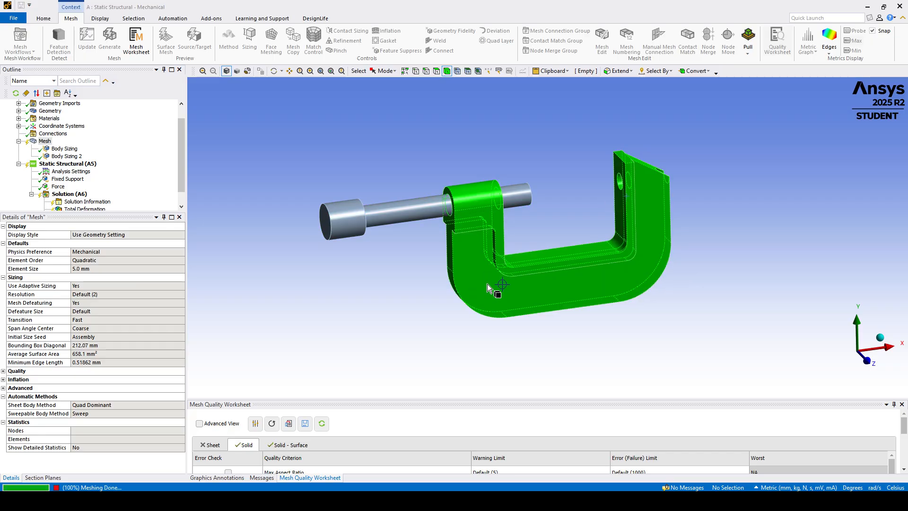
scroll(492, 298, "up", 4)
middle_click_drag(503, 299, 558, 309)
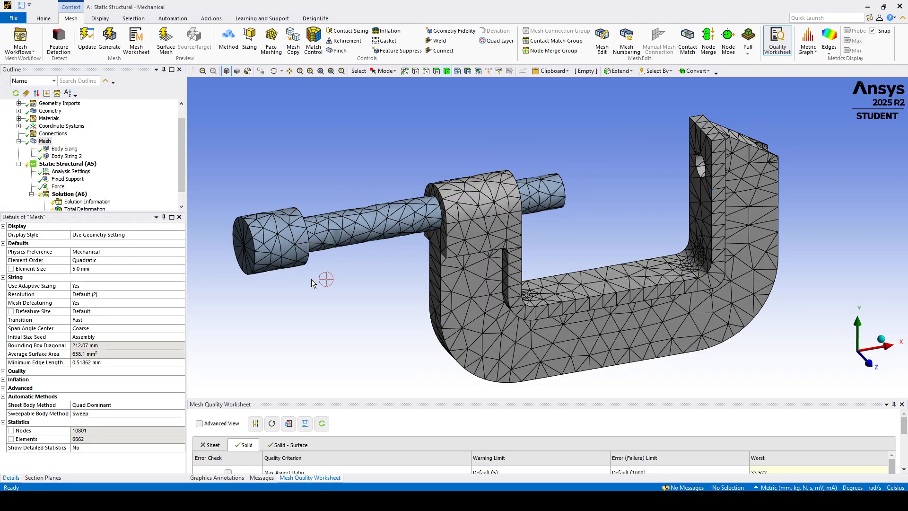
mouse_move(609, 315)
middle_mouse_down()
mouse_move(629, 226)
mouse_move(649, 223)
mouse_move(628, 221)
mouse_move(551, 257)
mouse_move(655, 211)
mouse_move(620, 199)
mouse_move(652, 235)
mouse_move(640, 227)
mouse_move(651, 256)
middle_mouse_up()
scroll(640, 227, "down", 2)
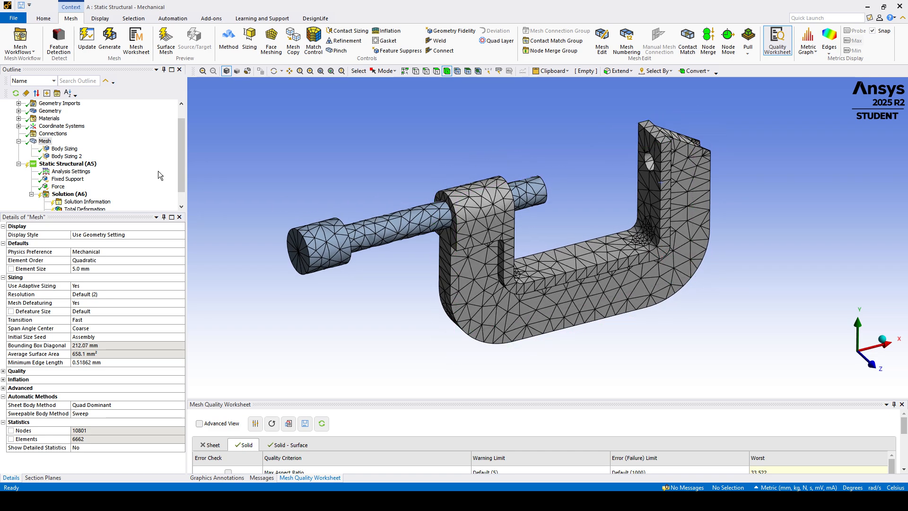
Solve the static structural analysis with the sphere of influence mesh
scroll(158, 175, "down", 1)
right_click(65, 179)
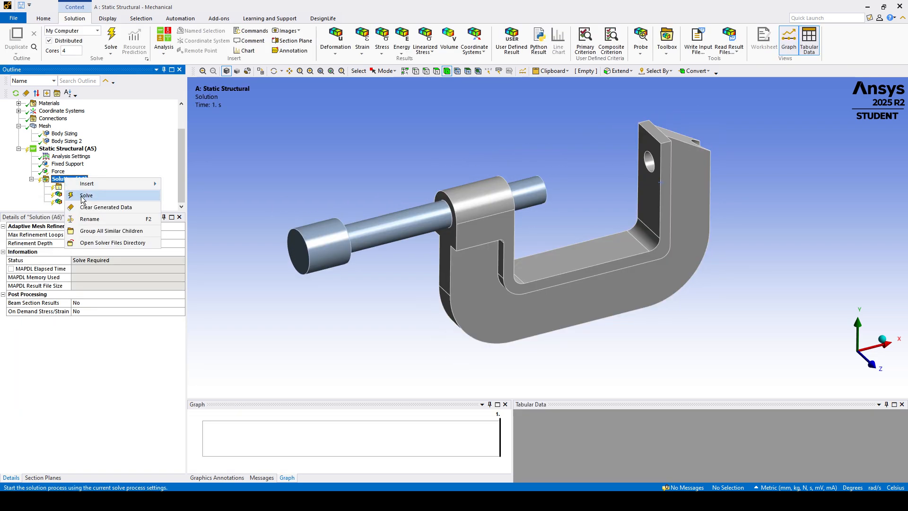
left_click(84, 195)
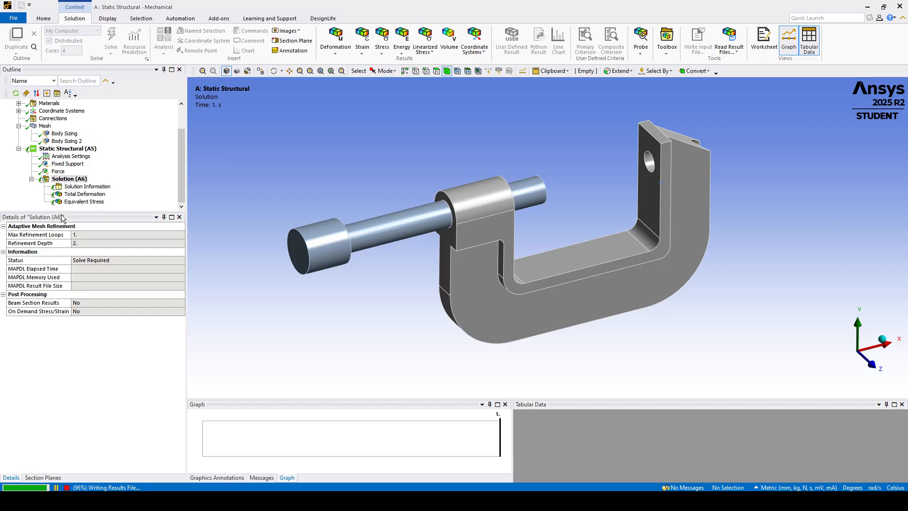
Switch to the mesh study workbook in Excel, view the Sphere of Influence results table, and return to Mechanical
key("alt+Tab")
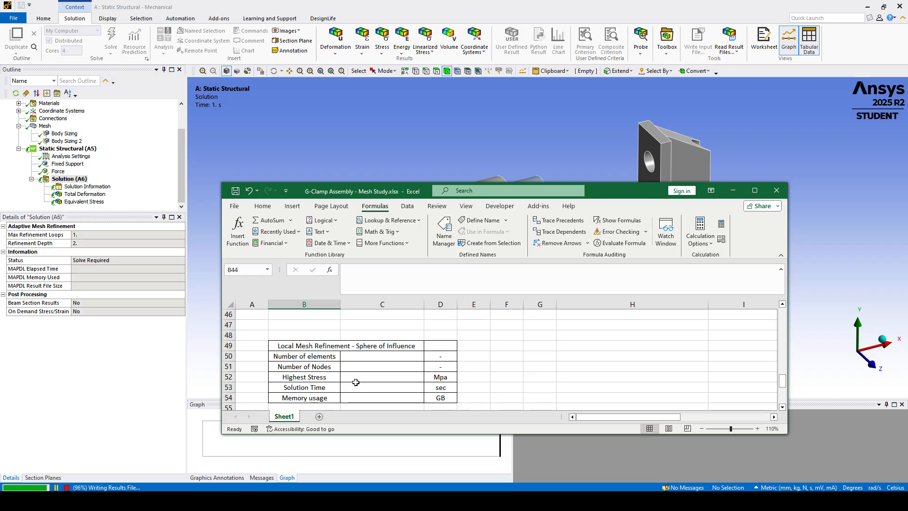
scroll(356, 382, "down", 1)
left_click(523, 350)
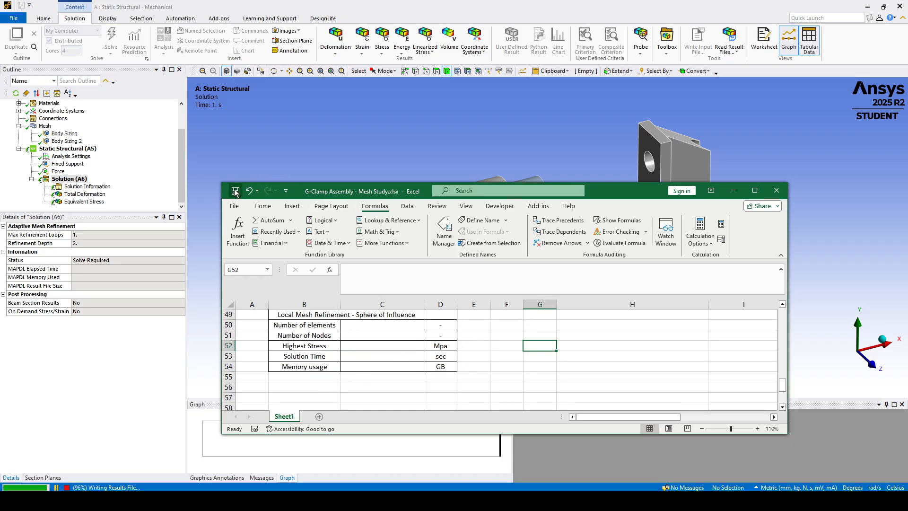
left_click(251, 155)
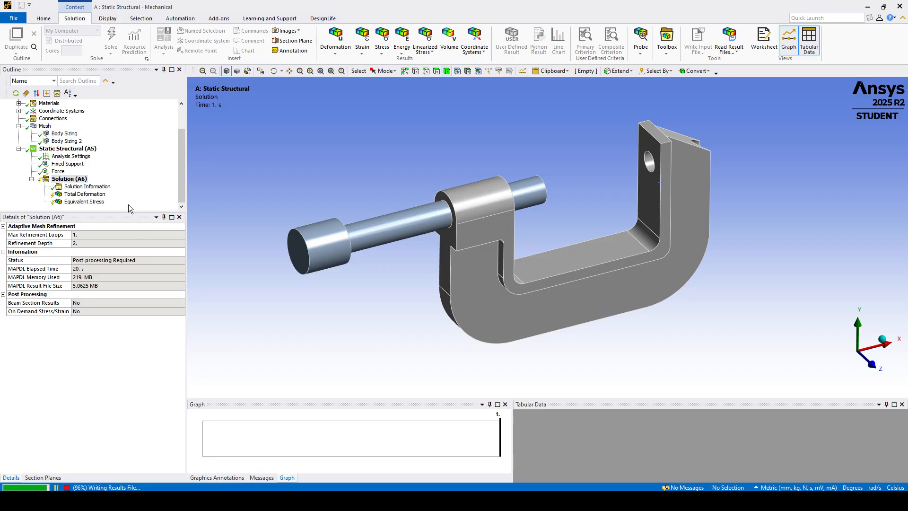
Display the Equivalent Stress result and record 63.2 as the Highest Stress in Excel's Sphere of Influence table
left_click(77, 202)
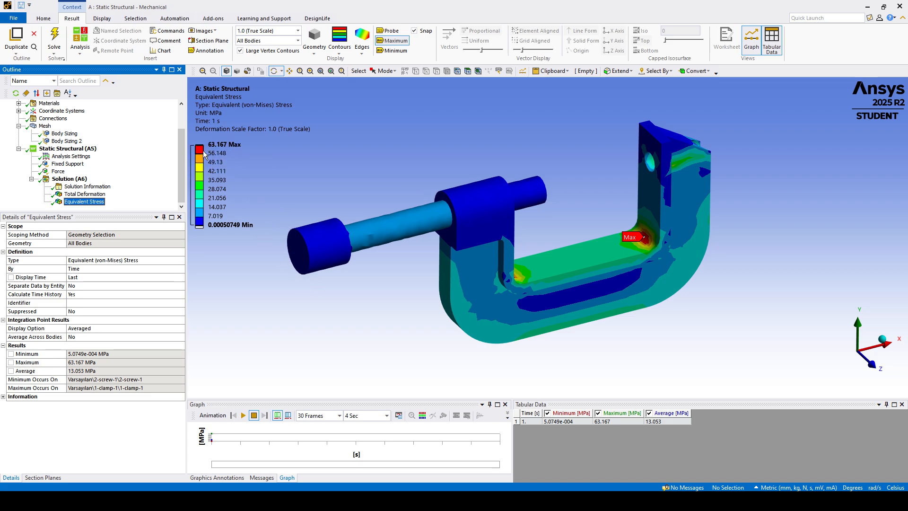
left_click(327, 500)
left_click(362, 343)
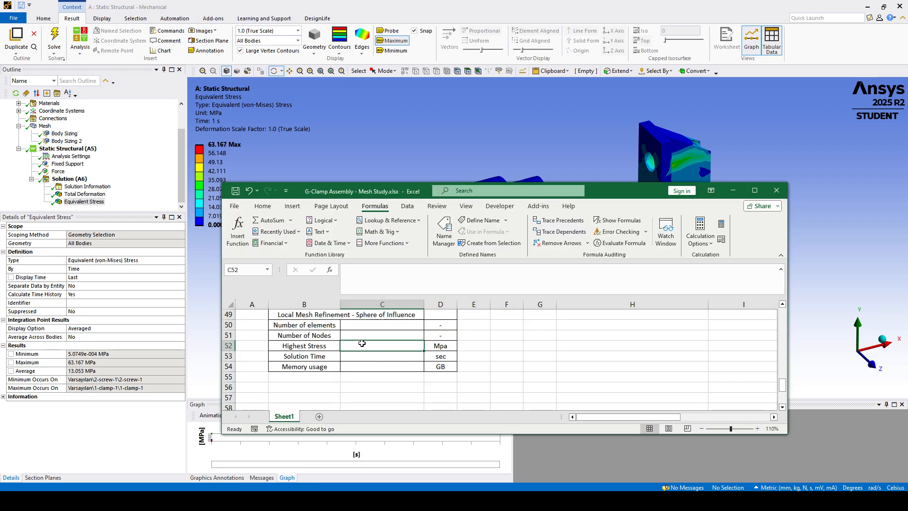
type("6")
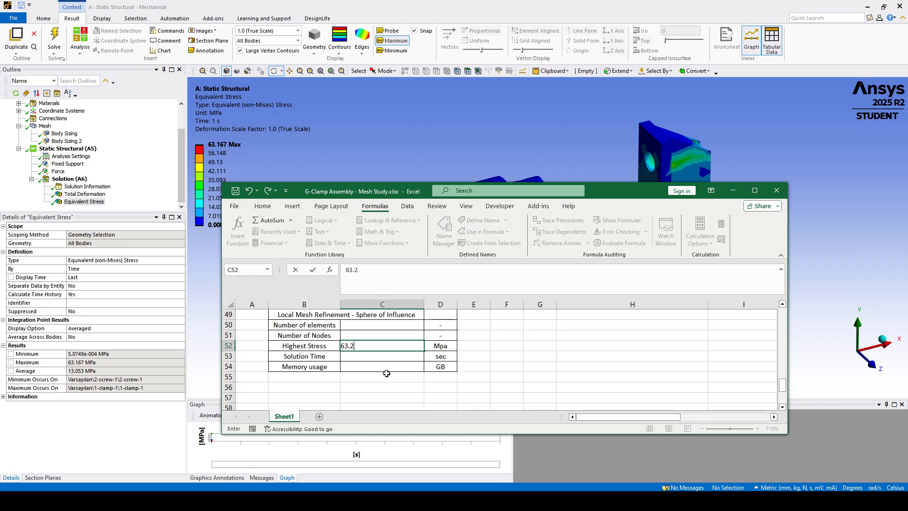
type("3.2")
key("Return")
Open the solution history in Mechanical and record 6676 elements and 10801 nodes in Excel's Sphere of Influence table
left_click(81, 189)
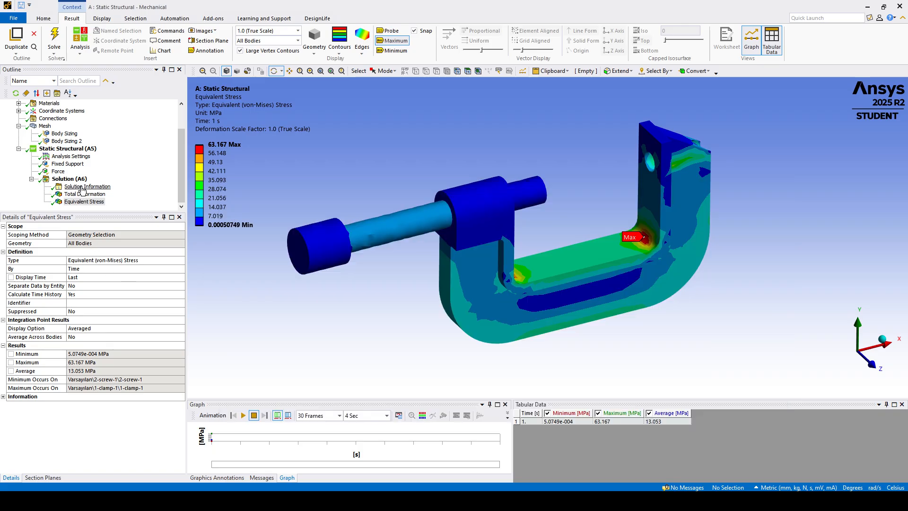
left_click(82, 186)
left_click(327, 501)
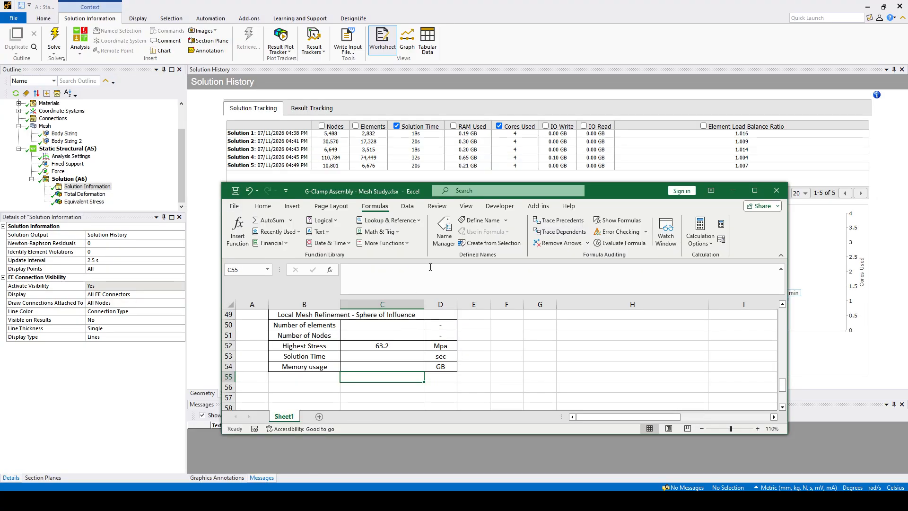
left_click(356, 328)
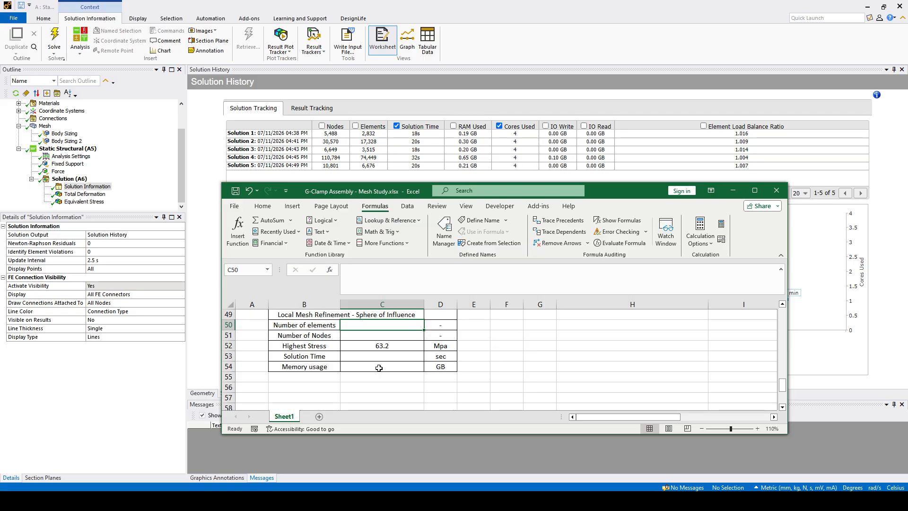
type("6676")
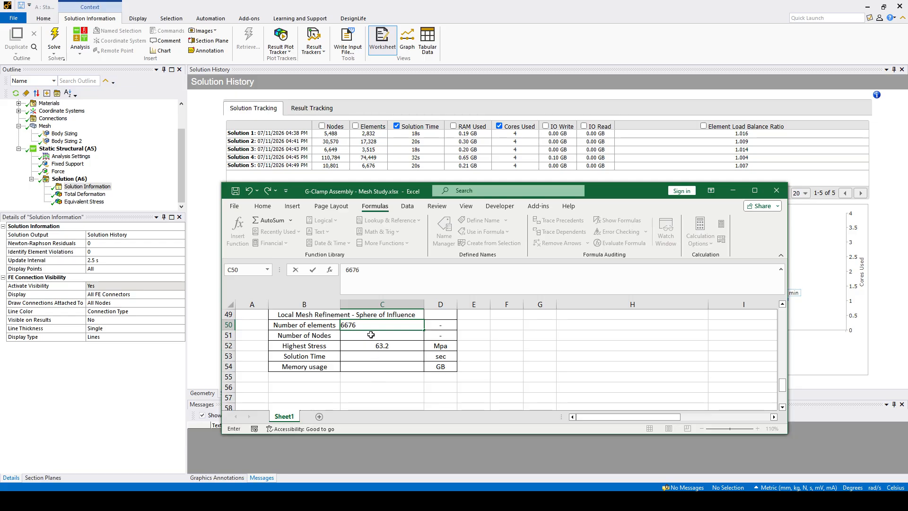
left_click(370, 334)
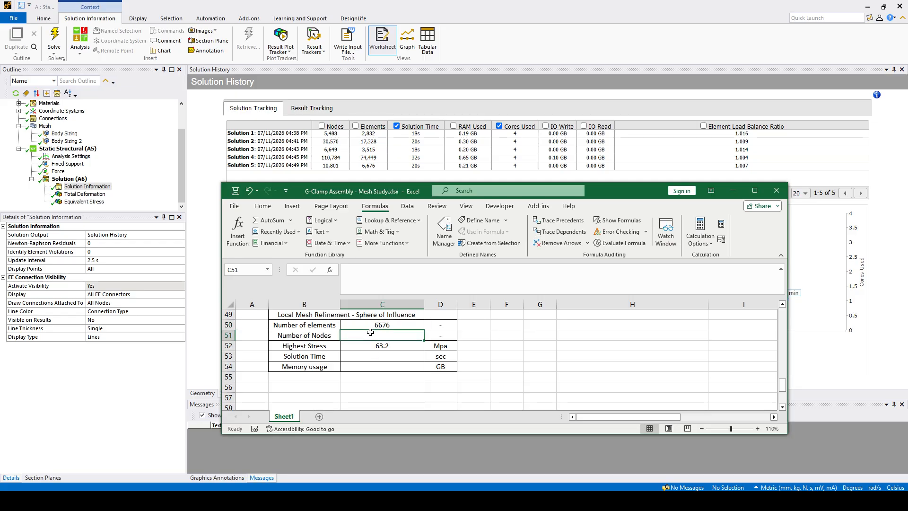
type("1080")
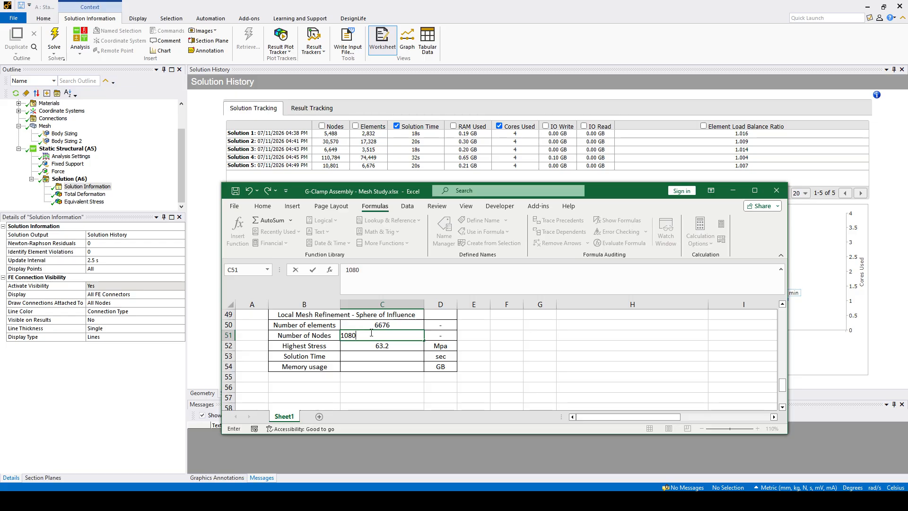
type("1")
left_click(367, 357)
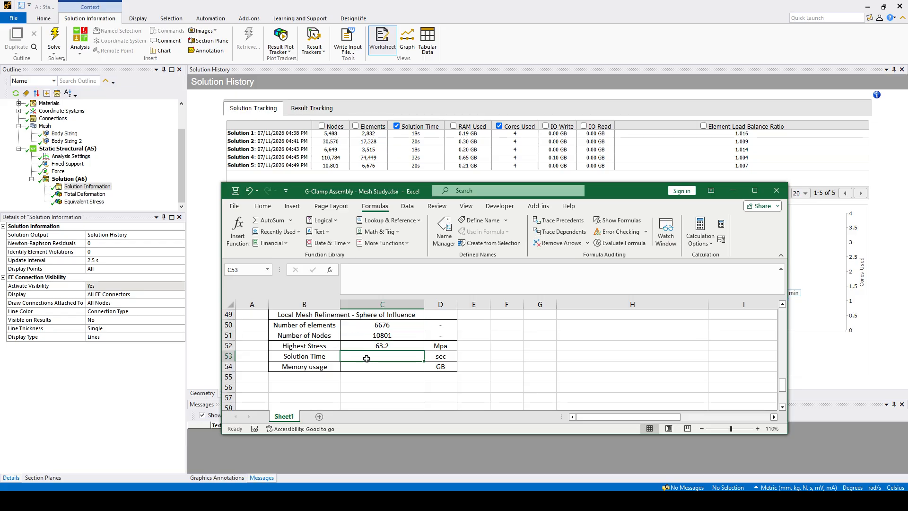
Record a Solution Time of 20 sec and Memory usage of 0.21 GB in Excel's Sphere of Influence table
type("20")
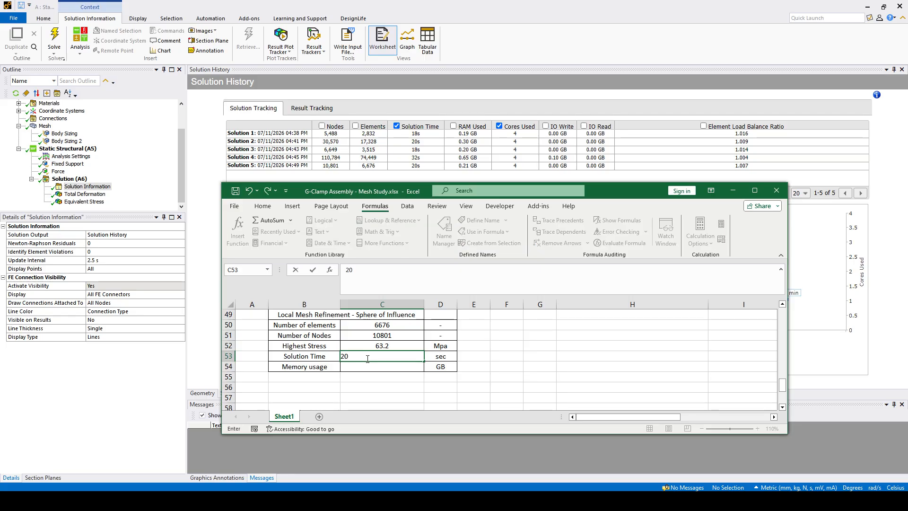
key("Return")
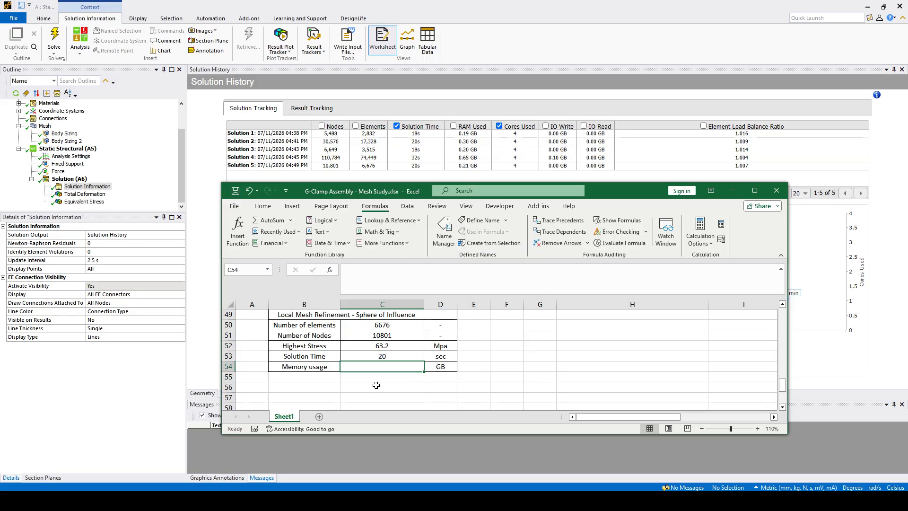
type("0.21")
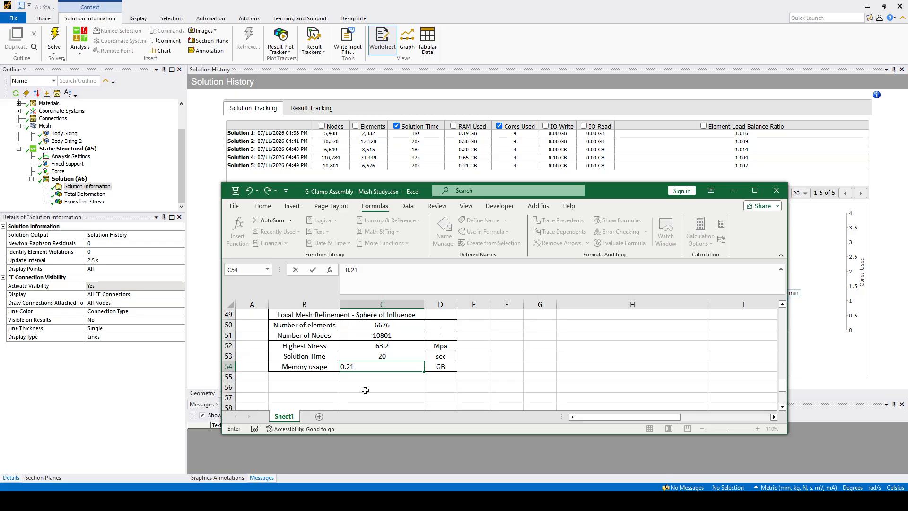
left_click(369, 389)
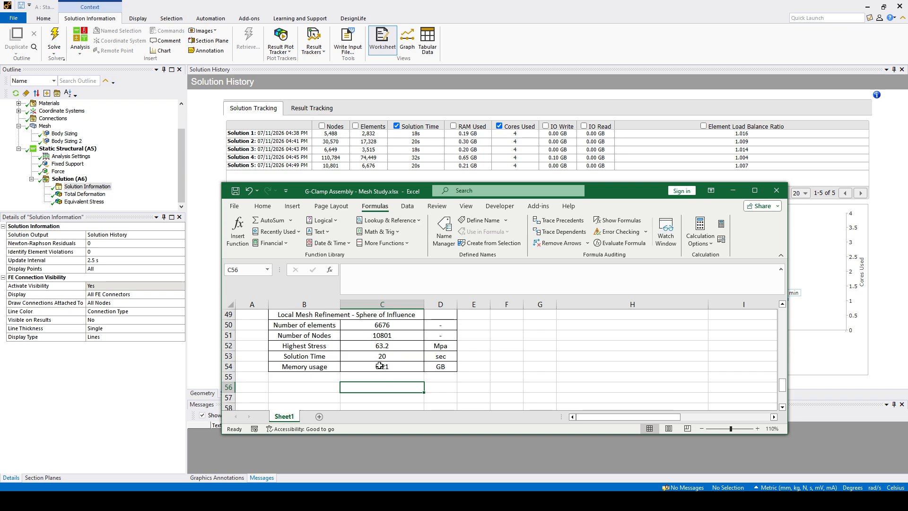
View the empty Refinement Control Method table in the workbook and return to Mechanical
scroll(379, 365, "down", 1)
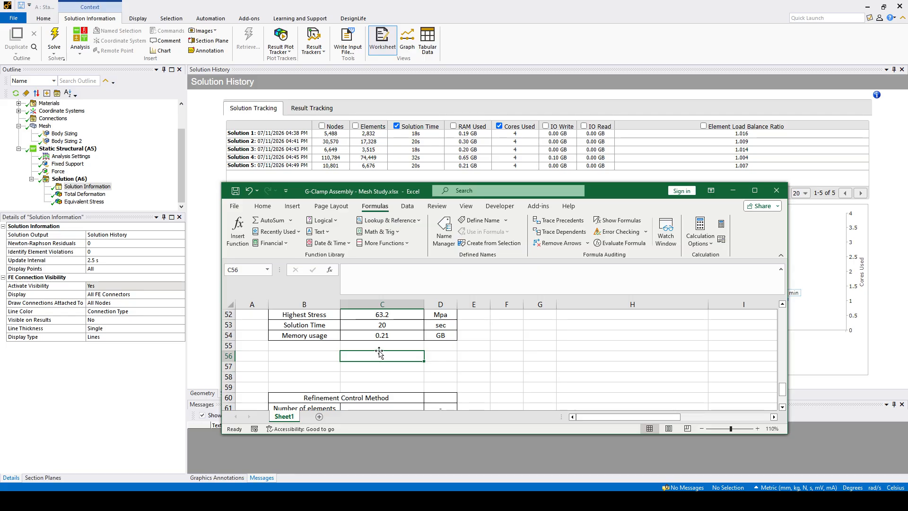
scroll(379, 351, "down", 2)
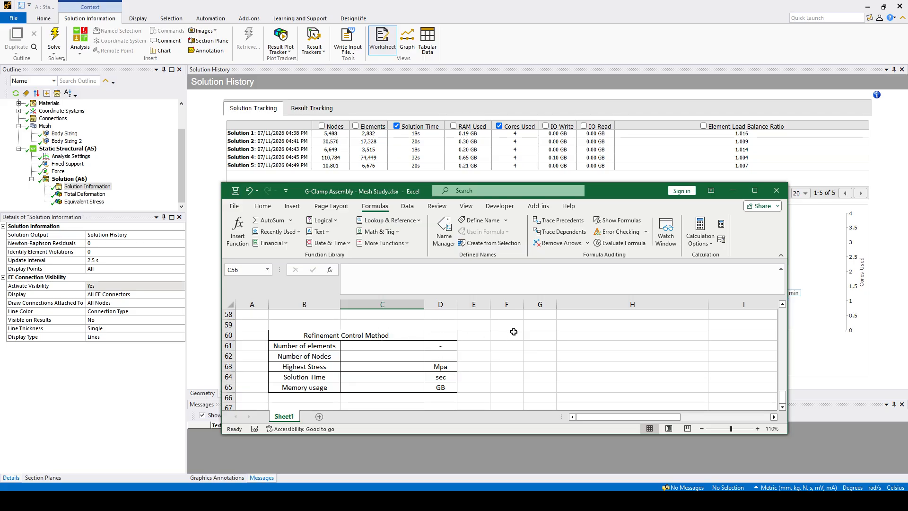
left_click(731, 195)
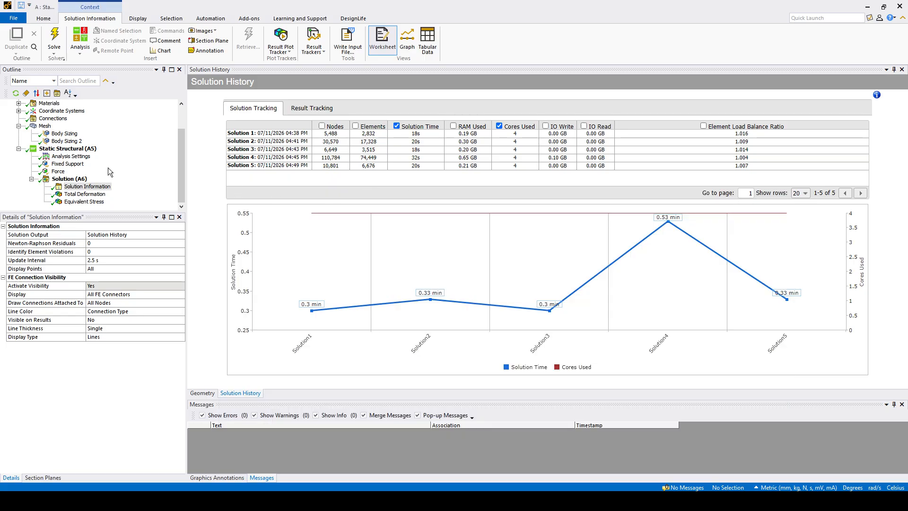
Clear the generated mesh data for the clamp assembly
left_click(45, 126)
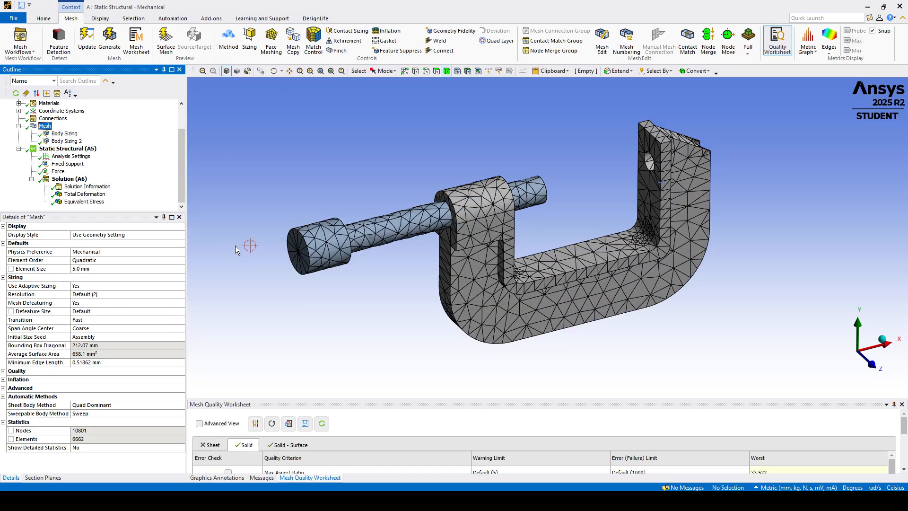
right_click(46, 125)
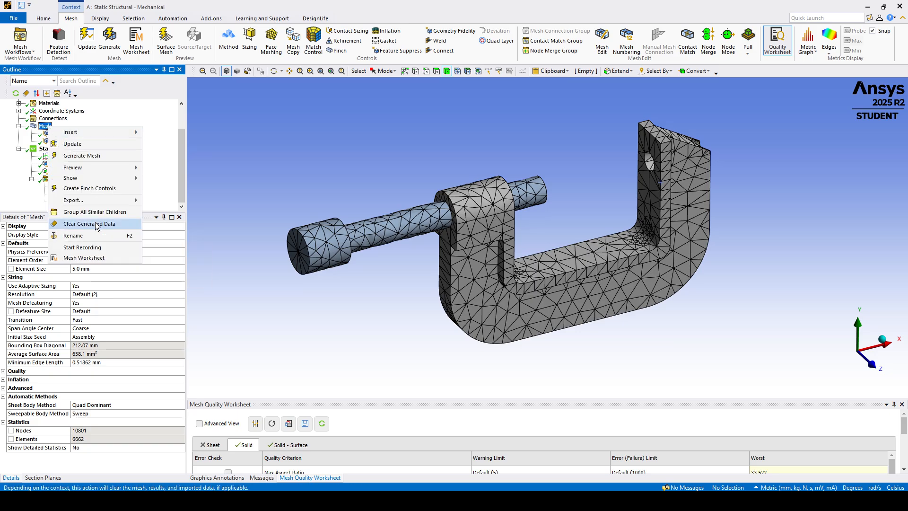
left_click(90, 223)
left_click(488, 283)
Delete both sphere of influence controls, Body Sizing and Body Sizing 2, from the mesh
left_click(65, 134)
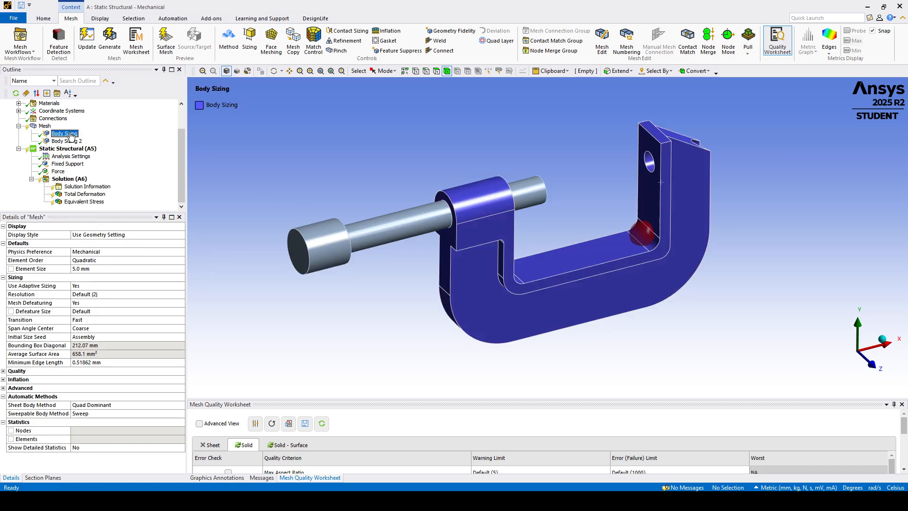
left_click(67, 141, "ctrl")
right_click(68, 141)
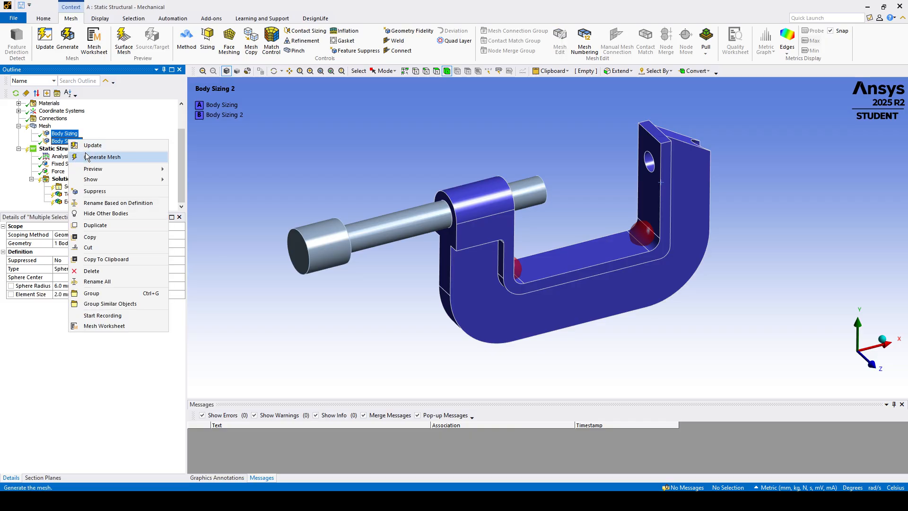
left_click(102, 273)
left_click(456, 285)
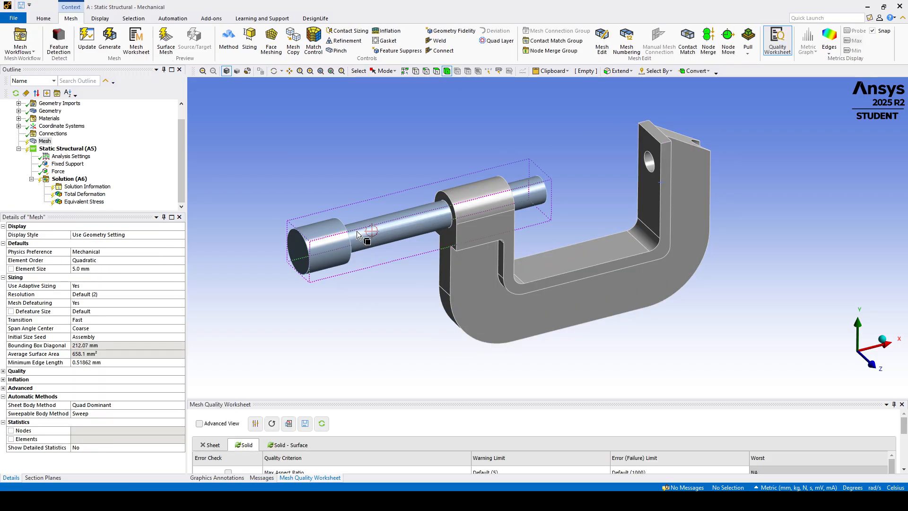
middle_click_drag(406, 241, 421, 255, "ctrl")
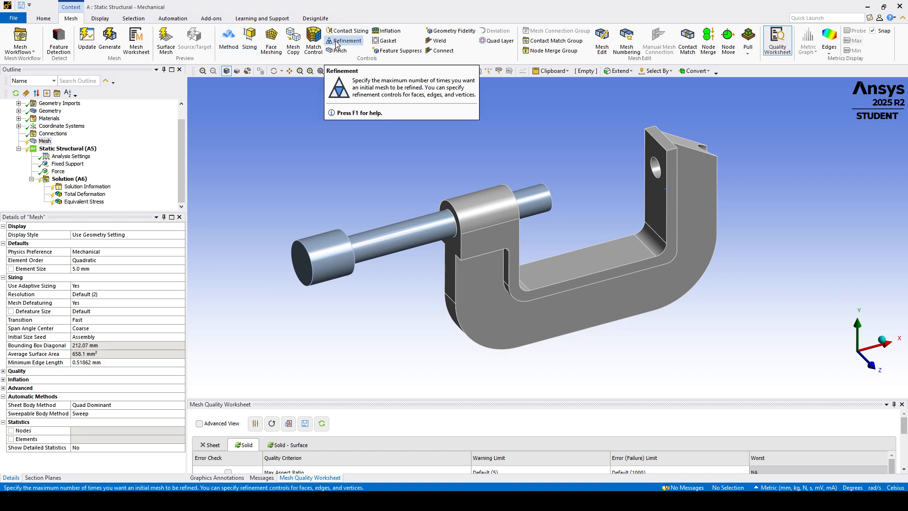
right_click(45, 141)
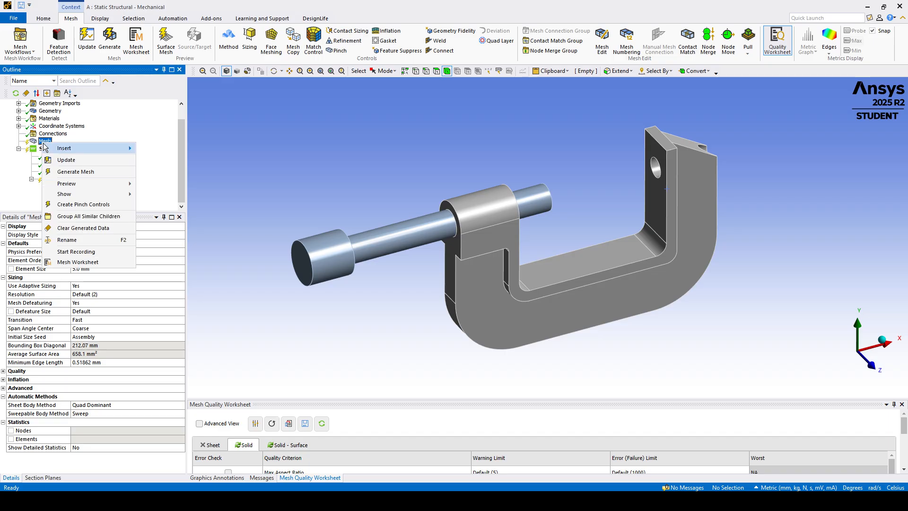
mouse_move(63, 148)
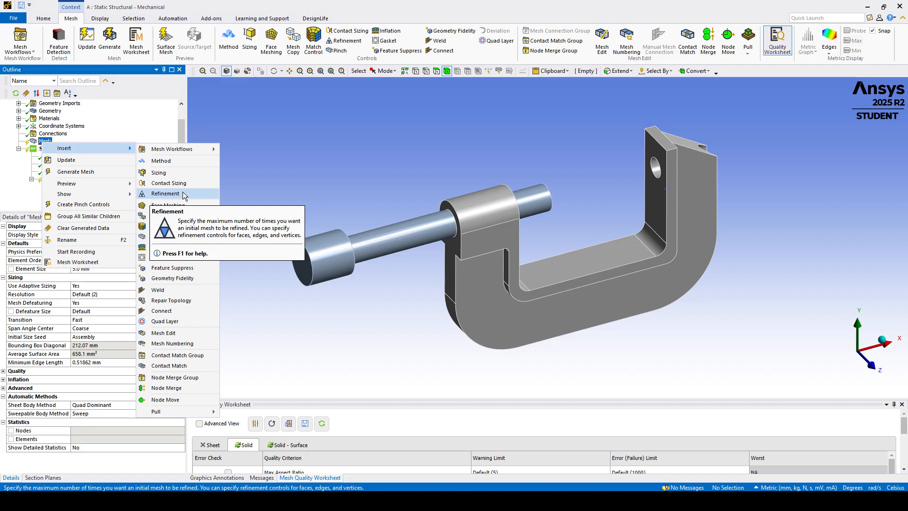
left_click(280, 157)
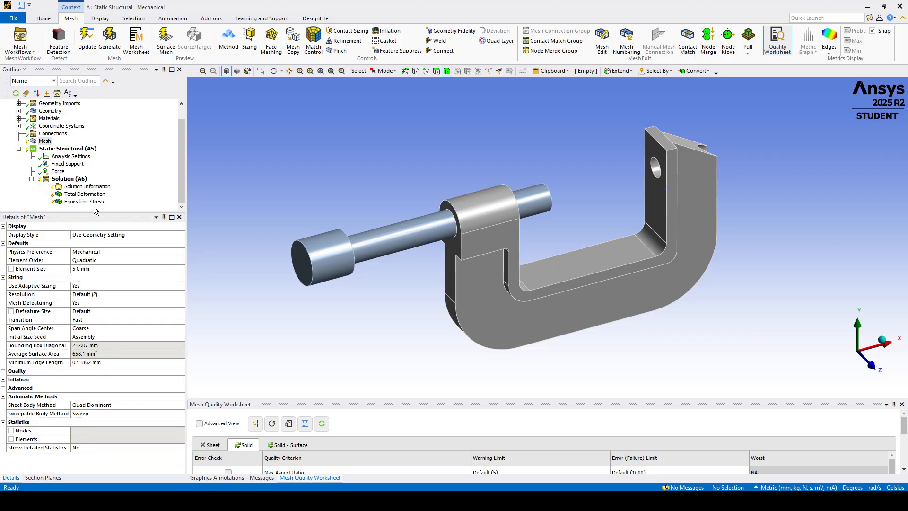
Add a Refinement mesh control scoped to the two inner corner fillet faces of the clamp frame
left_click(436, 72)
left_click(337, 42)
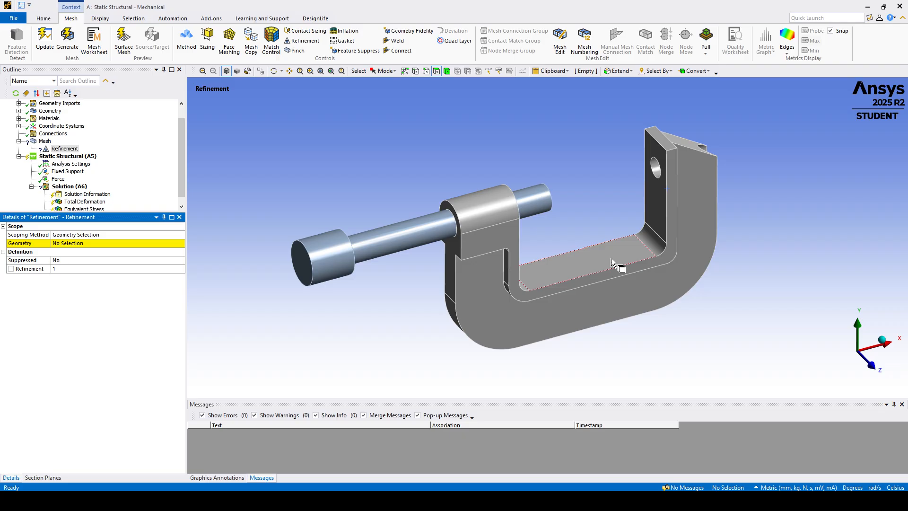
left_click(643, 241)
middle_click_drag(643, 241, 618, 257)
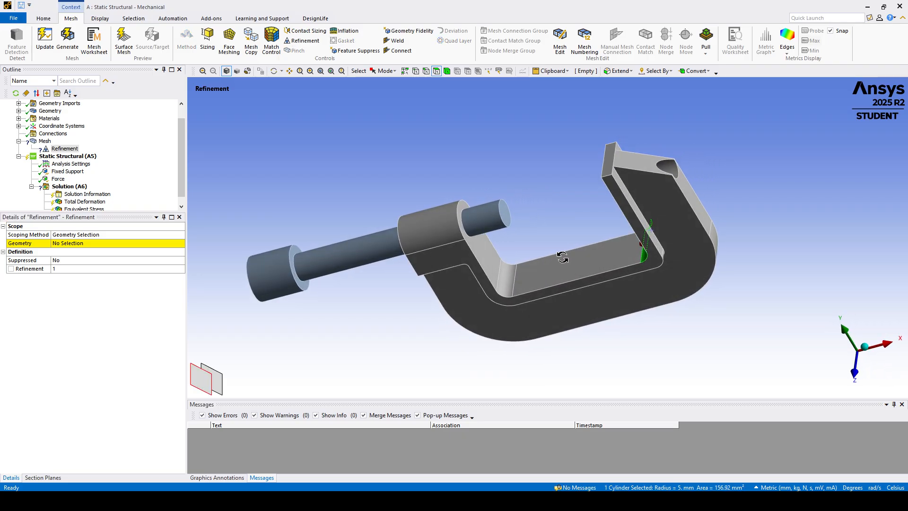
left_click(500, 283, "ctrl")
left_click(94, 244)
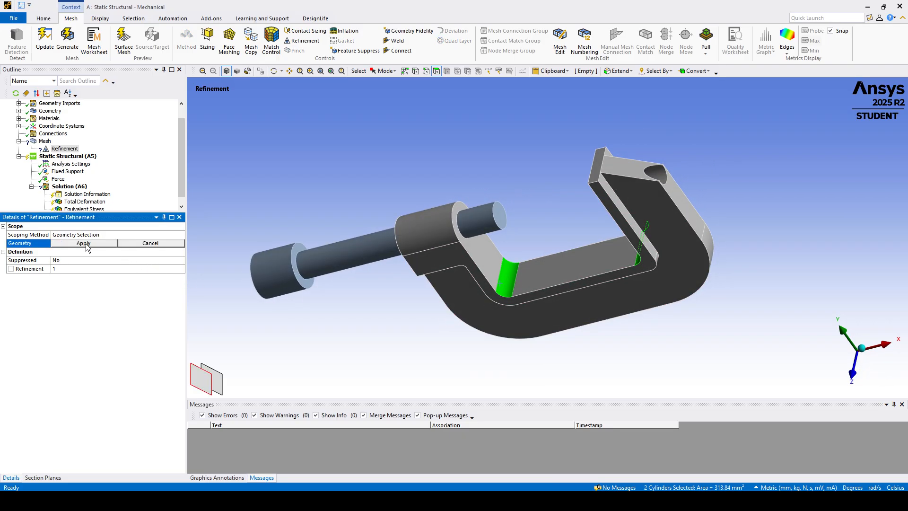
left_click(87, 243)
Set the Refinement value of the fillet-face control to 2
middle_click_drag(343, 288, 551, 271)
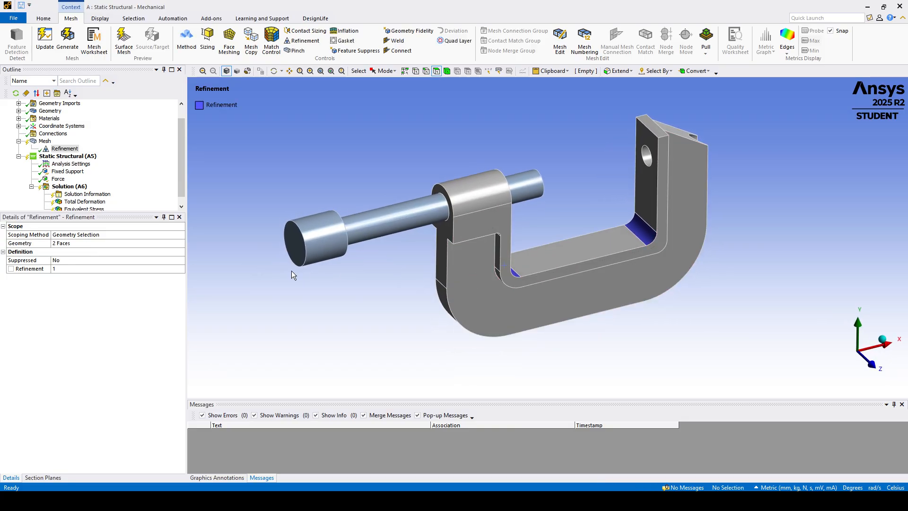
left_click(60, 269)
left_click(144, 270)
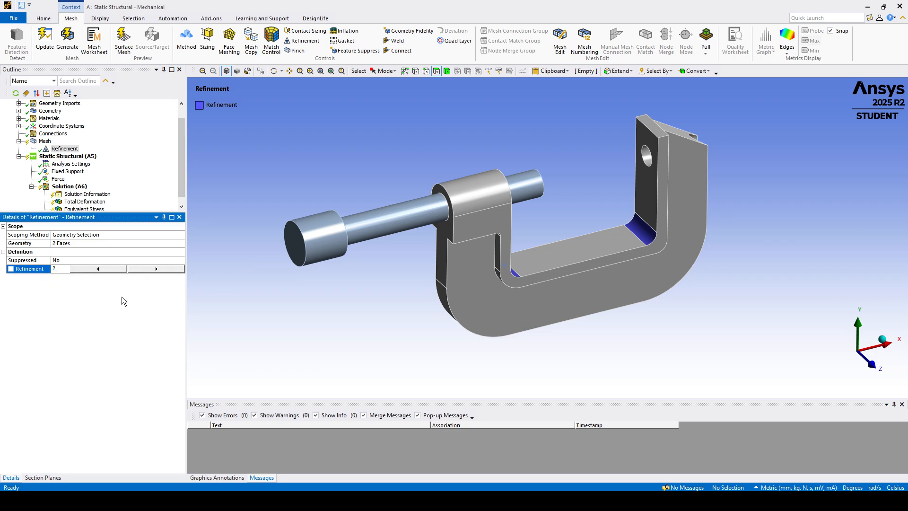
left_click(202, 300)
Generate the mesh with the Refinement control applied
mouse_move(331, 336)
middle_mouse_down("ctrl")
mouse_move(355, 339)
mouse_move(347, 339)
middle_mouse_up("ctrl")
right_click(45, 141)
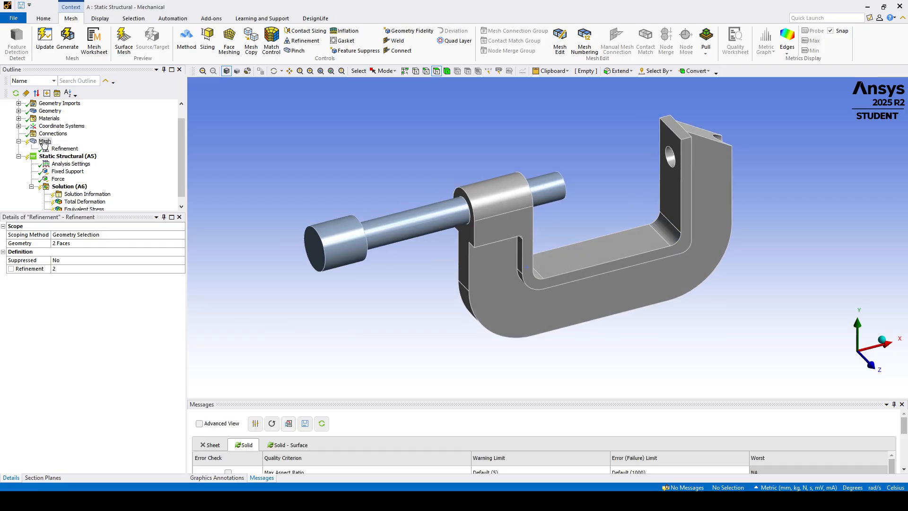
left_click(65, 170)
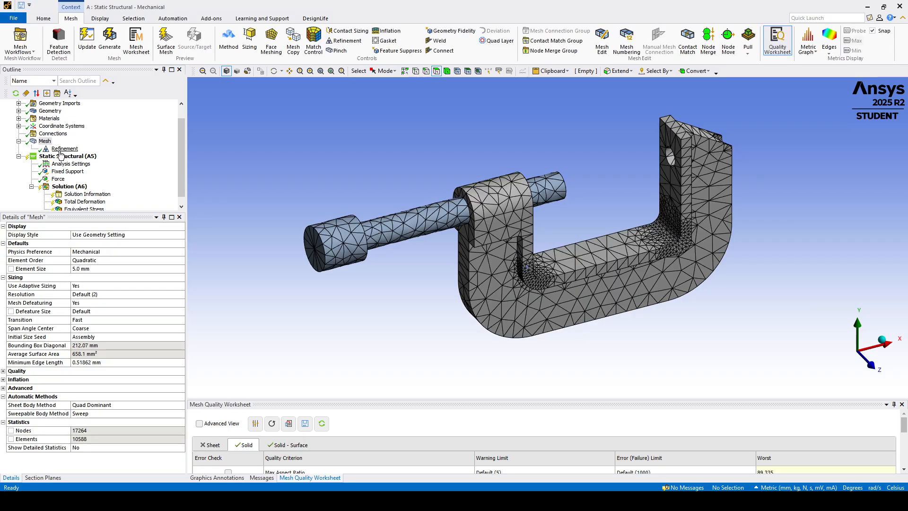
Review the Refinement control's scope and examine the mesh around both inner corner fillets up close
left_click(64, 149)
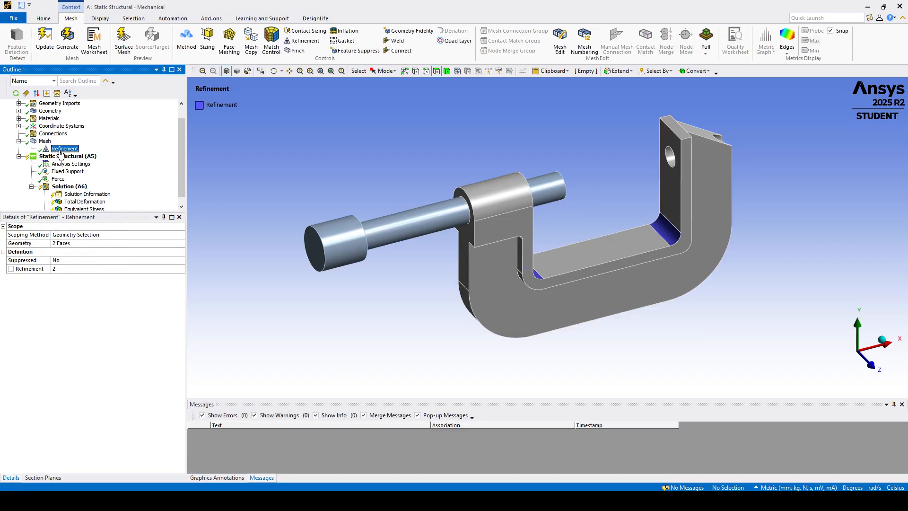
left_click(45, 141)
scroll(657, 297, "up", 2)
scroll(657, 297, "down", 3)
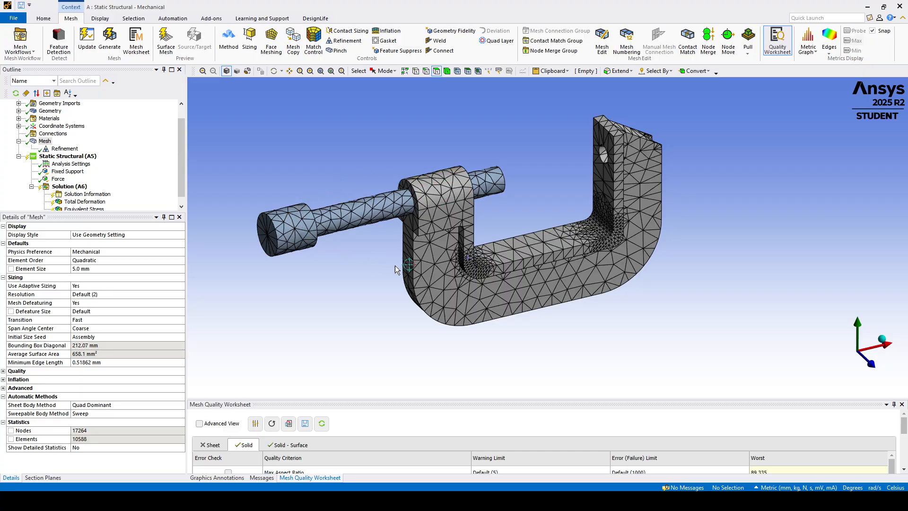
scroll(574, 280, "up", 4)
middle_click_drag(574, 280, 598, 257)
scroll(626, 236, "up", 3)
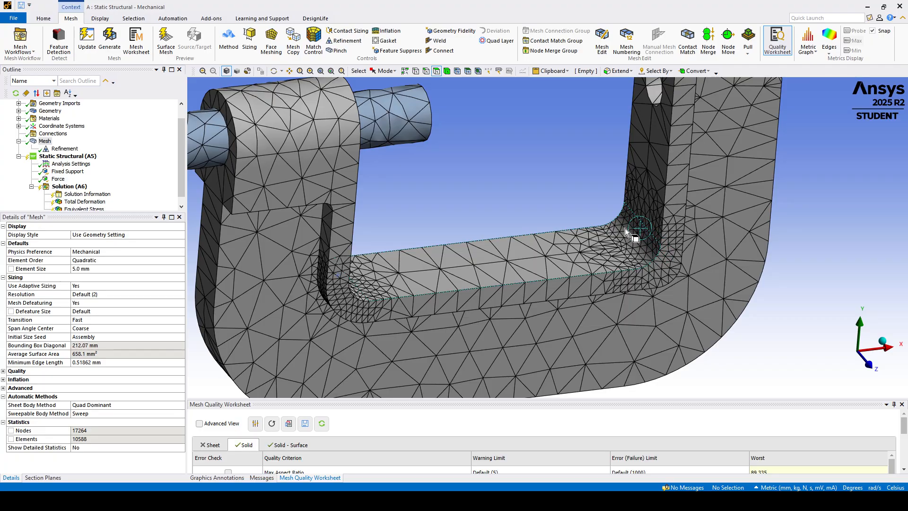
middle_click_drag(376, 280, 417, 283)
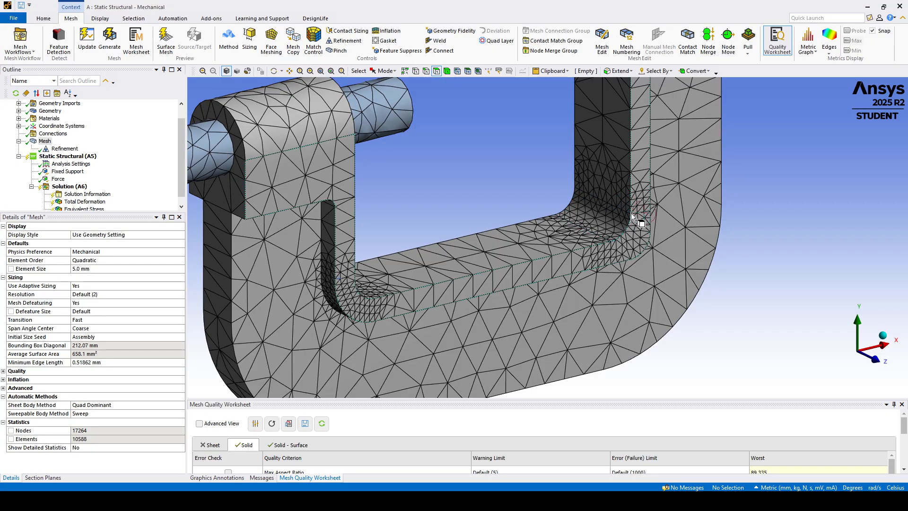
middle_click_drag(634, 217, 617, 245)
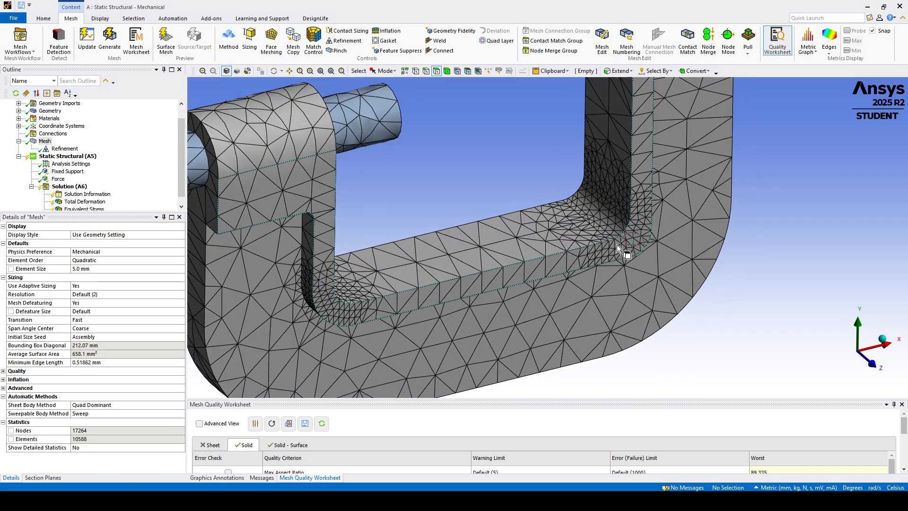
scroll(569, 263, "down", 3)
middle_click_drag(570, 263, 598, 274)
scroll(616, 261, "up", 5)
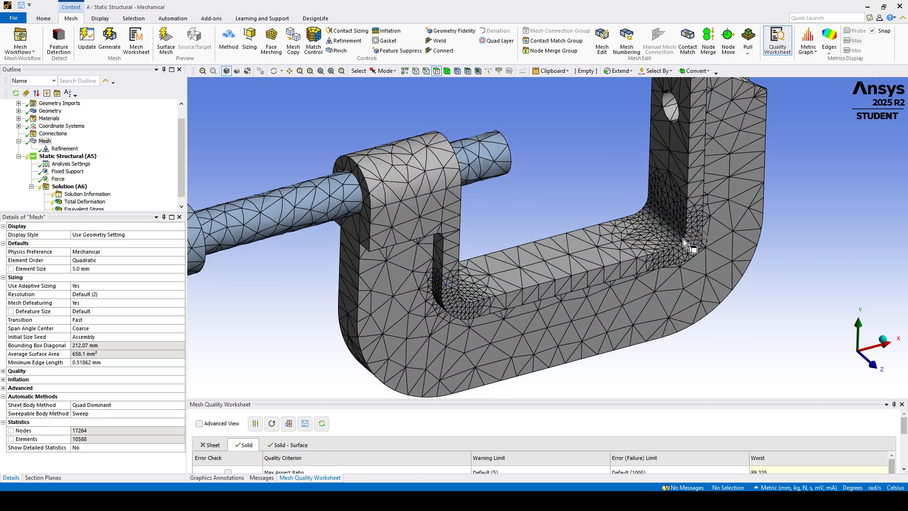
scroll(676, 254, "down", 5)
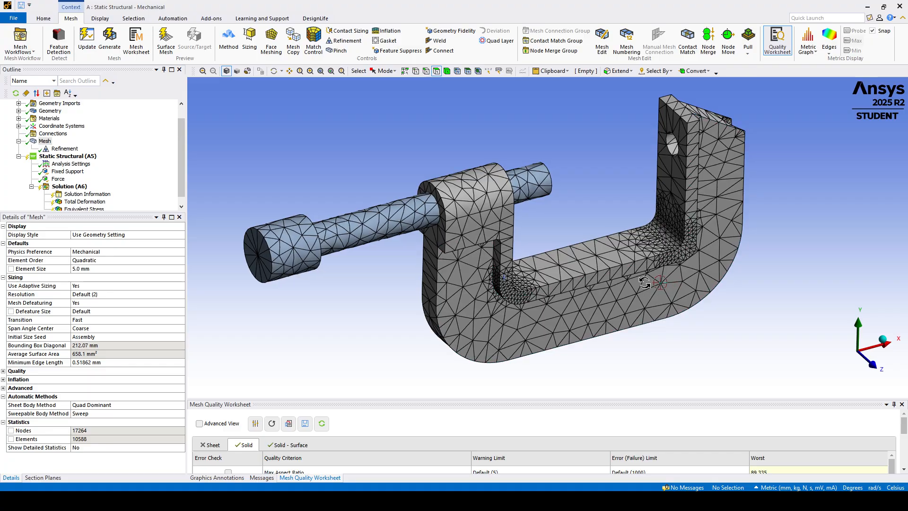
scroll(155, 184, "down", 1)
Solve the static structural analysis with the refinement control mesh, displaying the mesh while the solver runs
right_click(67, 179)
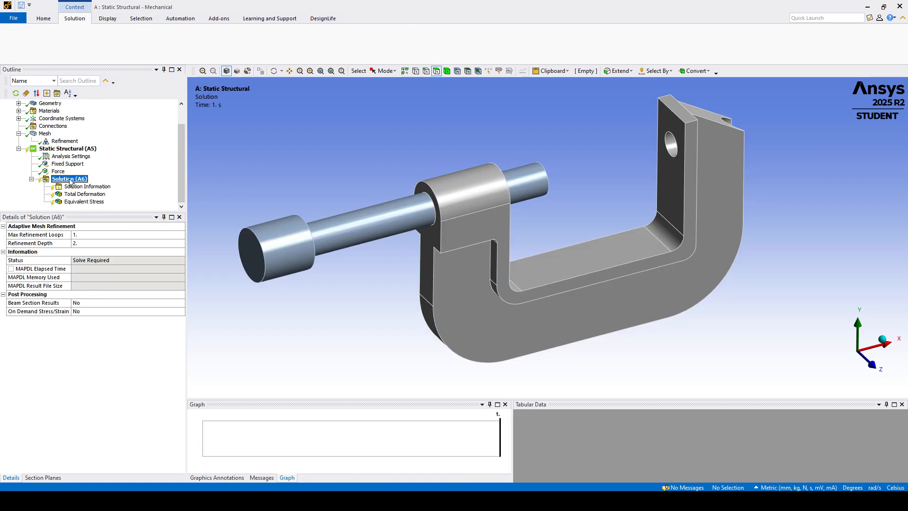
left_click(86, 197)
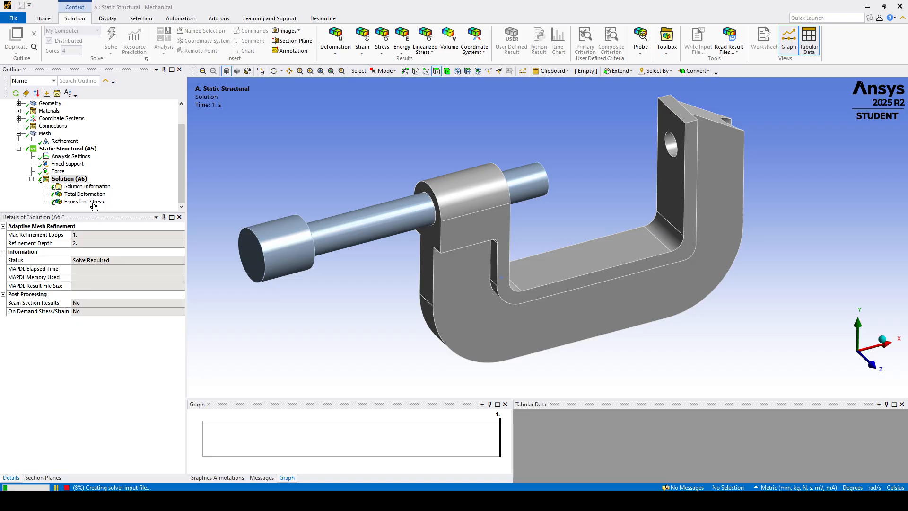
left_click(45, 133)
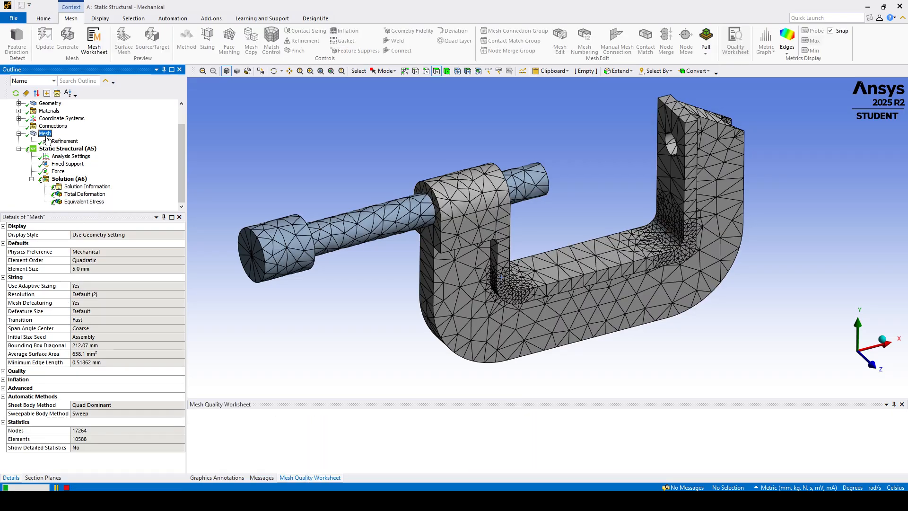
mouse_move(608, 294)
middle_mouse_down()
mouse_move(557, 337)
mouse_move(634, 375)
mouse_move(591, 302)
mouse_move(587, 307)
mouse_move(596, 293)
middle_mouse_up()
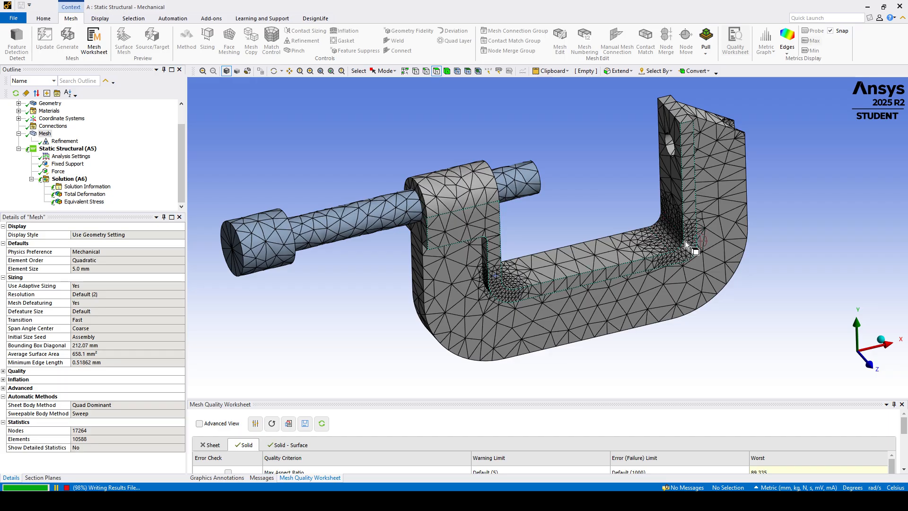
middle_click_drag(539, 280, 534, 283)
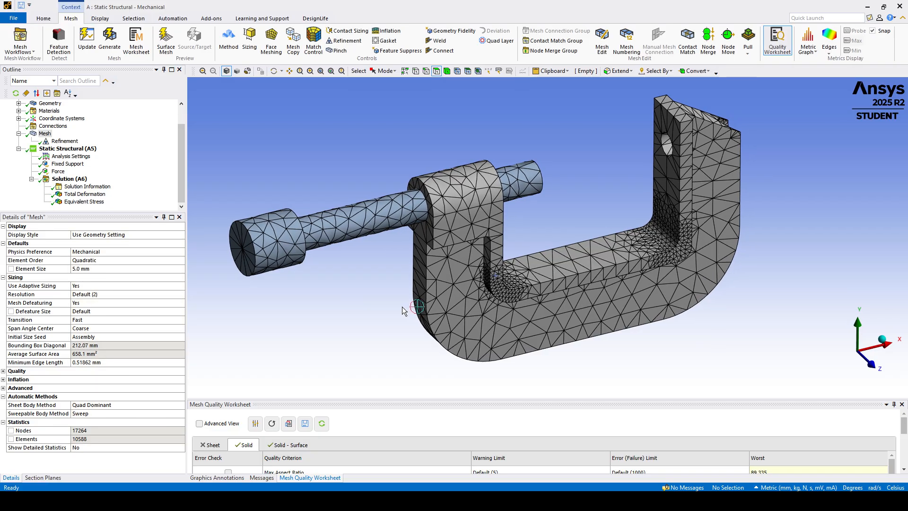
Display the Equivalent Stress result and record 64.4 MPa as Highest Stress in the Refinement Control Method table of the Excel workbook
left_click(85, 202)
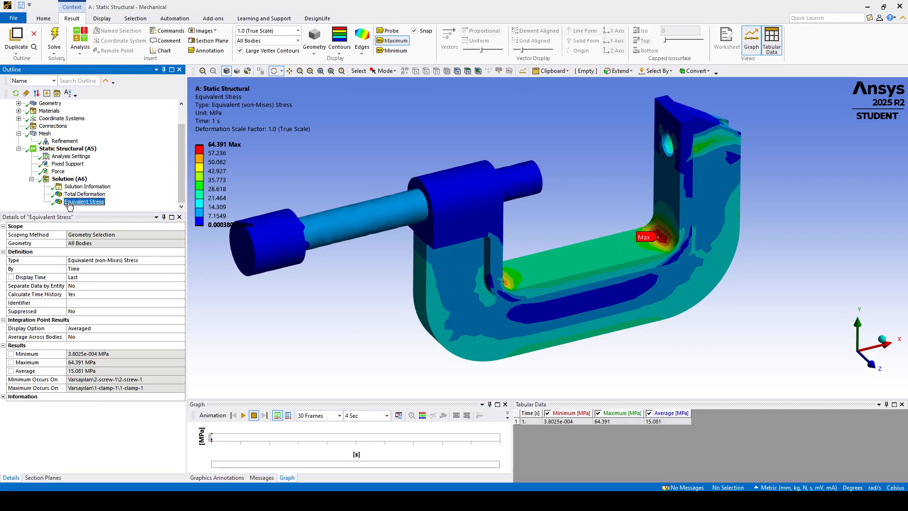
middle_click_drag(480, 280, 479, 284)
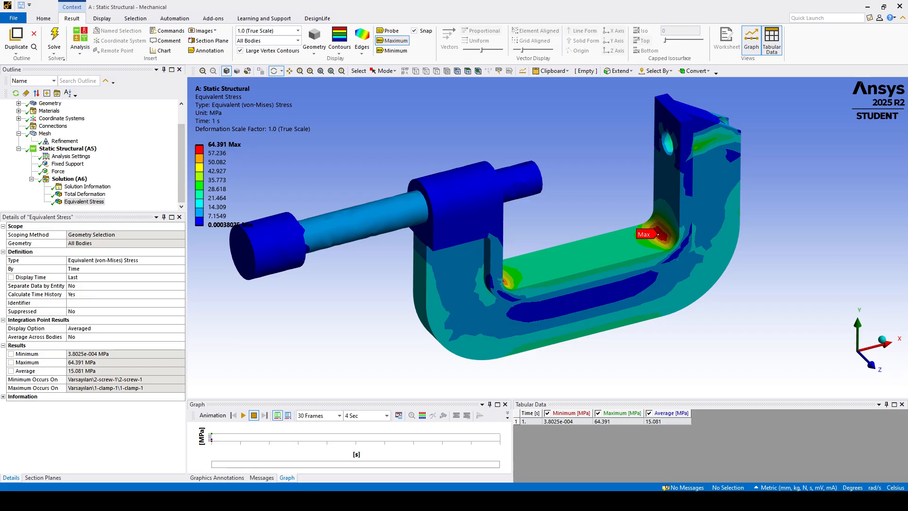
key("alt+Tab")
left_click(350, 370)
type("64.4")
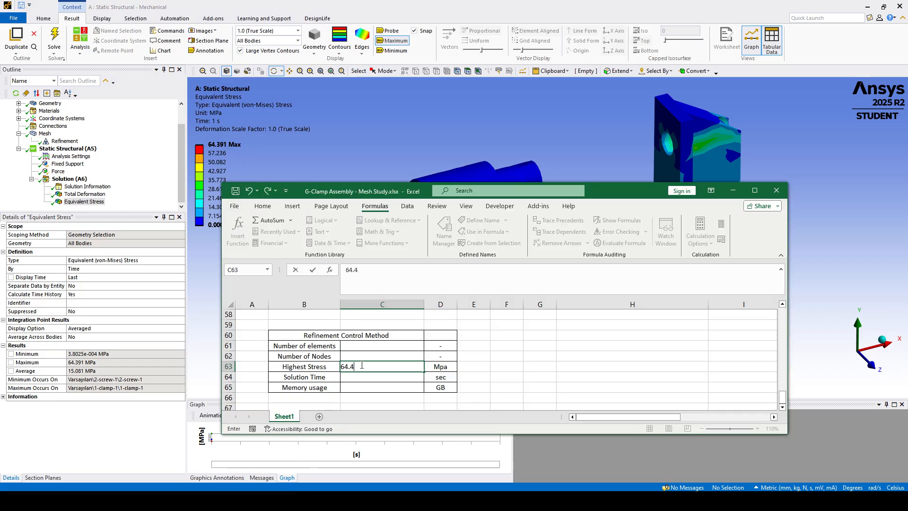
left_click(360, 397)
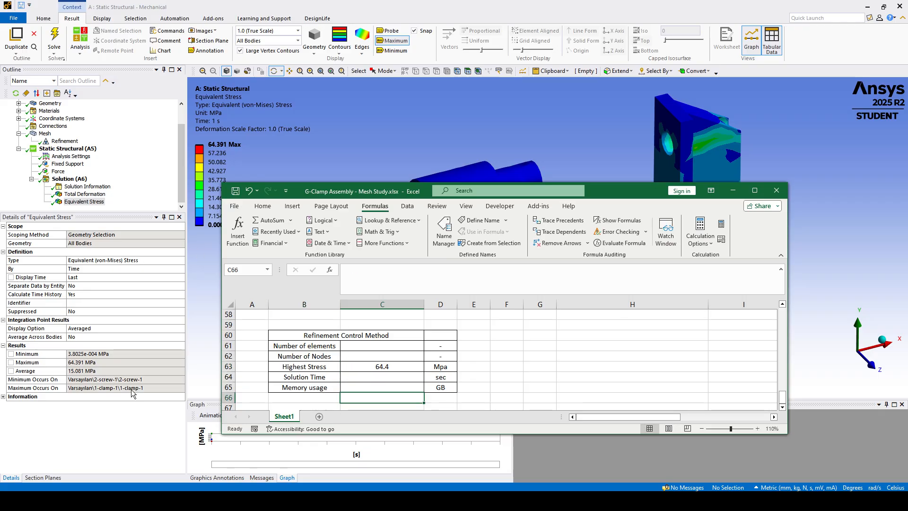
From the Solution Information history, record 10602 elements and 17264 nodes in the Refinement Control Method table in Excel
left_click(87, 186)
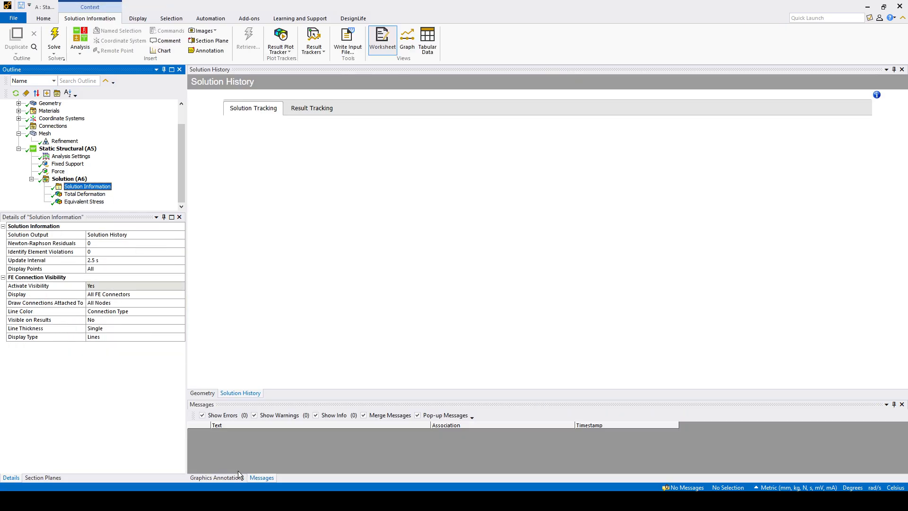
key("alt+Tab")
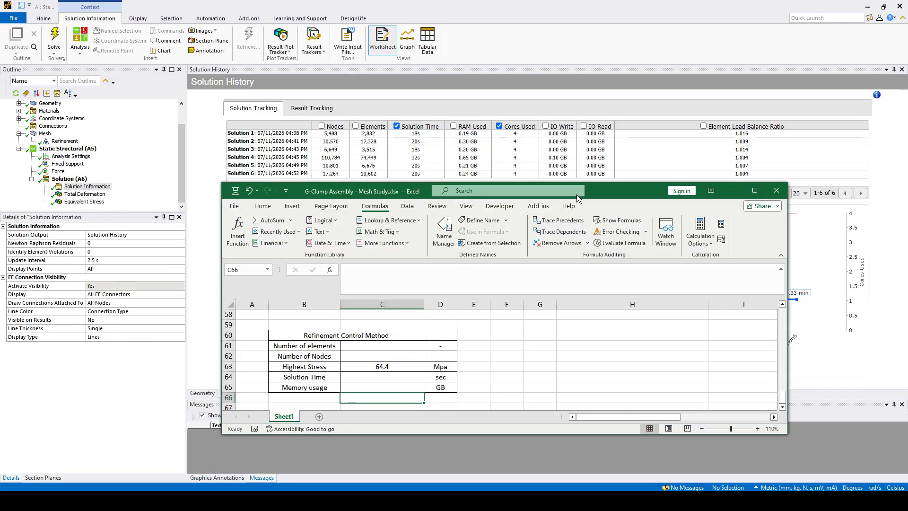
left_click_drag(577, 193, 580, 208)
left_click(358, 362)
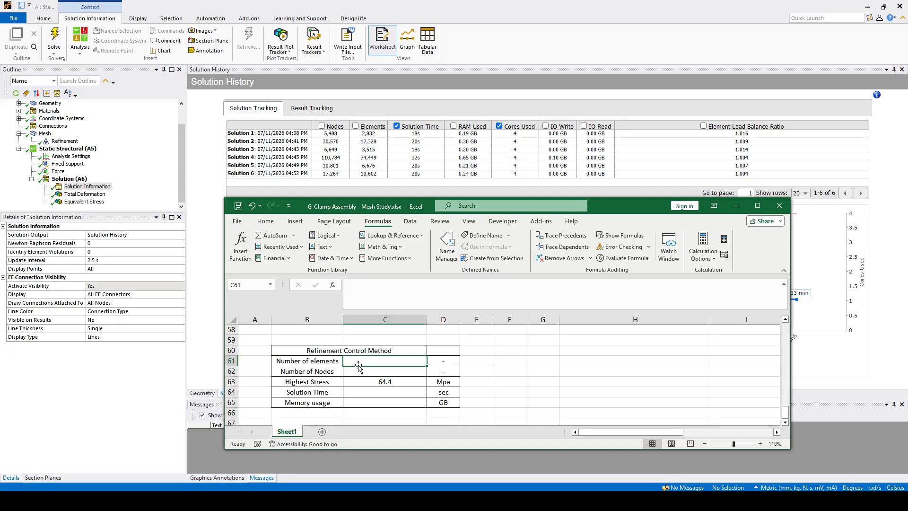
type("10")
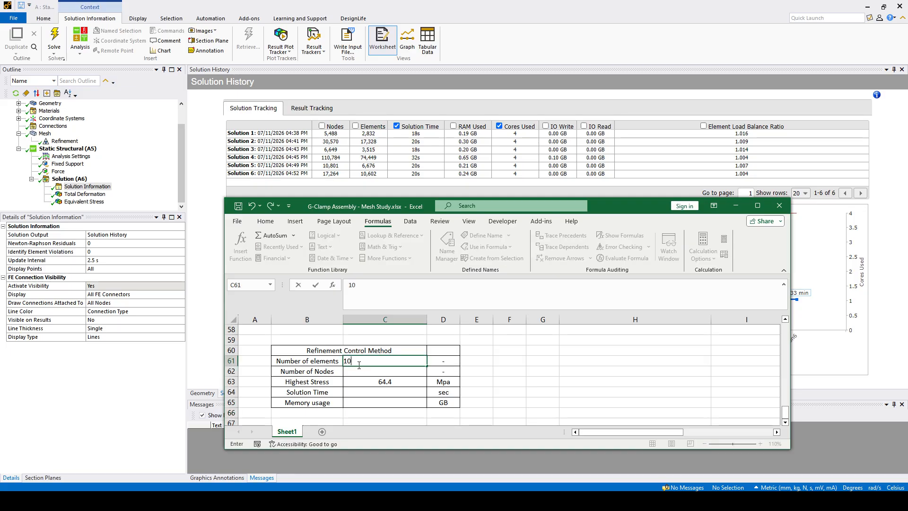
type("602")
key("Return")
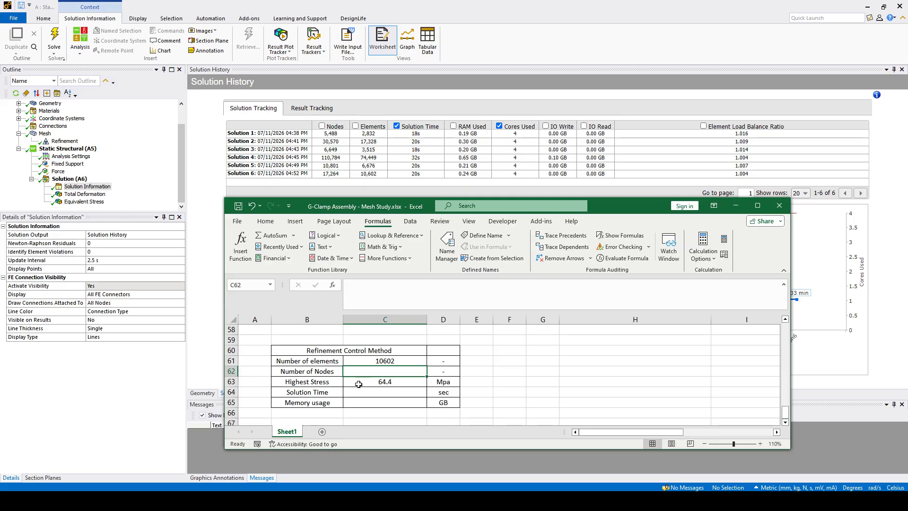
type("17264")
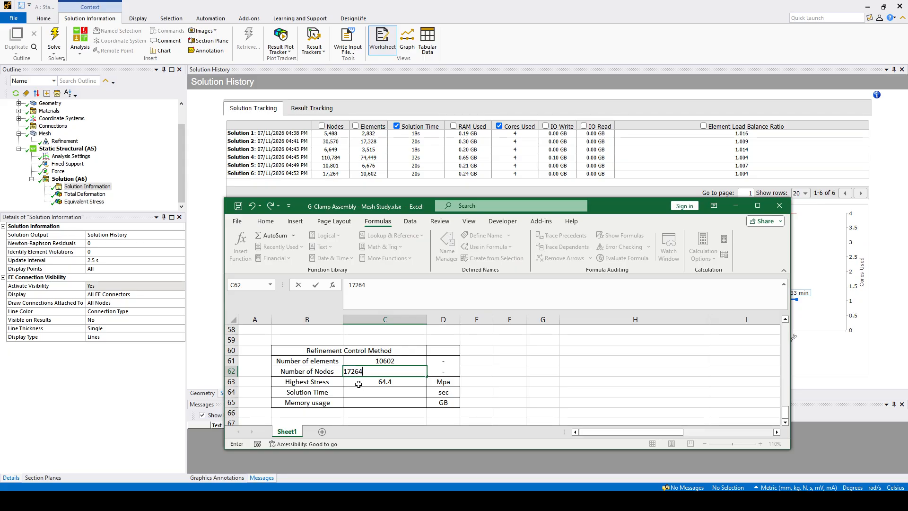
Enter a Solution Time of 20 sec and a Memory usage of 0.24 GB in the Refinement Control Method table
left_click(358, 392)
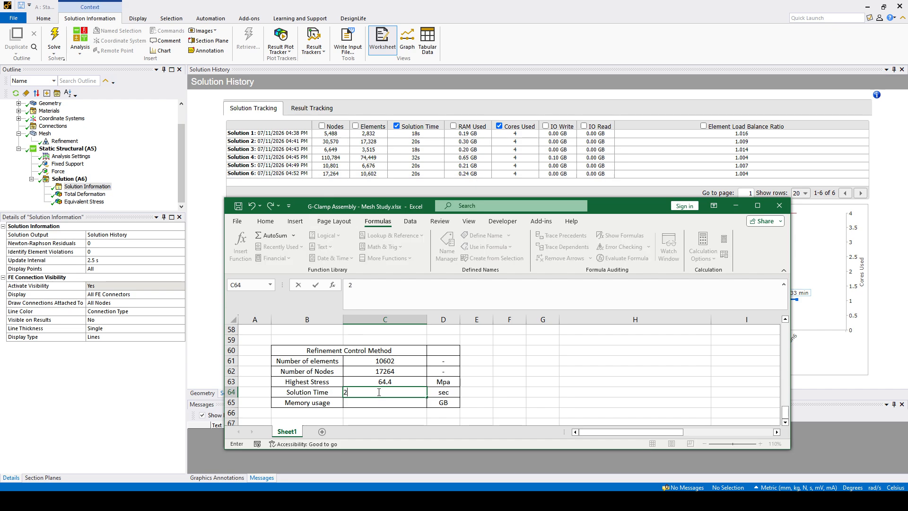
type("20")
left_click(366, 410)
left_click(379, 401)
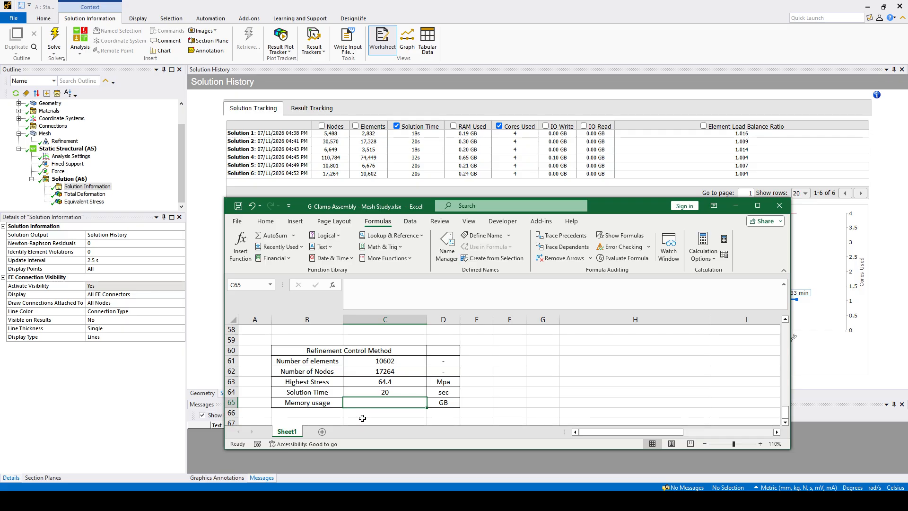
type("0.")
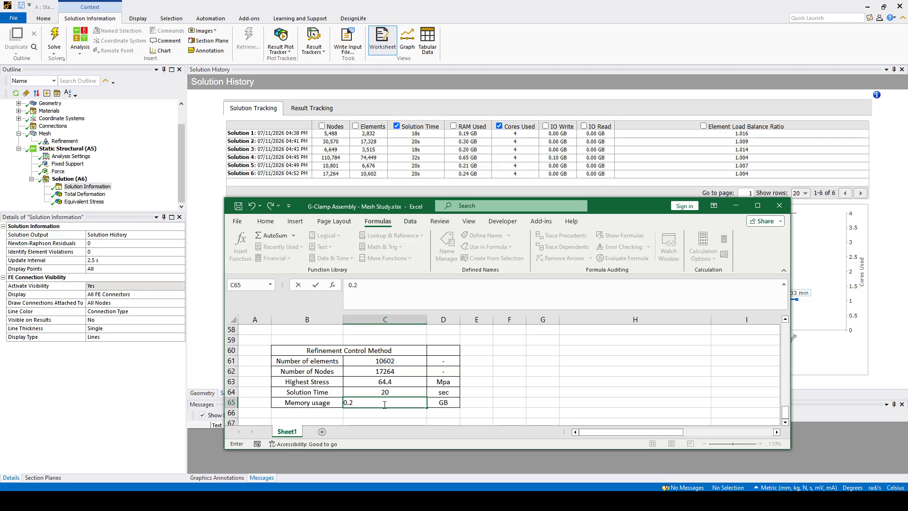
type("24")
left_click(477, 403)
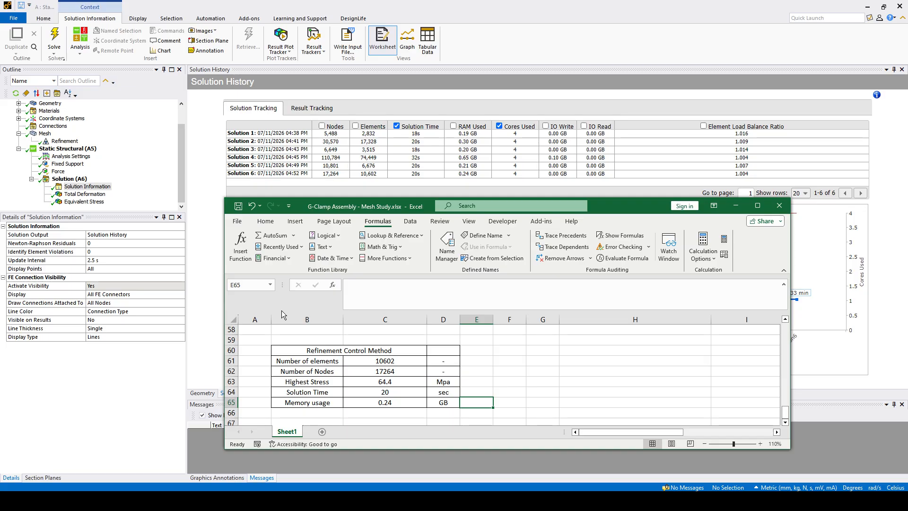
Review the summary table comparing stress, solution time, memory, elements and nodes across all mesh methods
scroll(359, 371, "up", 3)
scroll(359, 375, "down", 2)
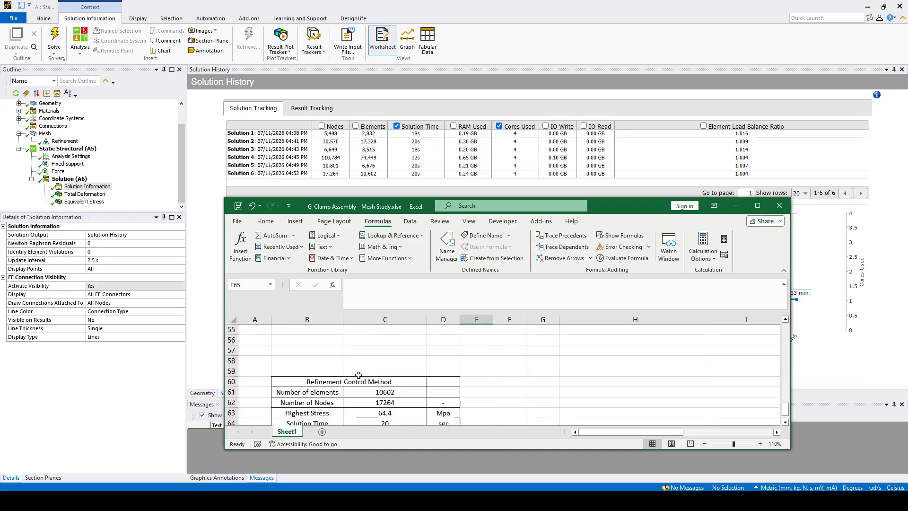
scroll(355, 384, "up", 18)
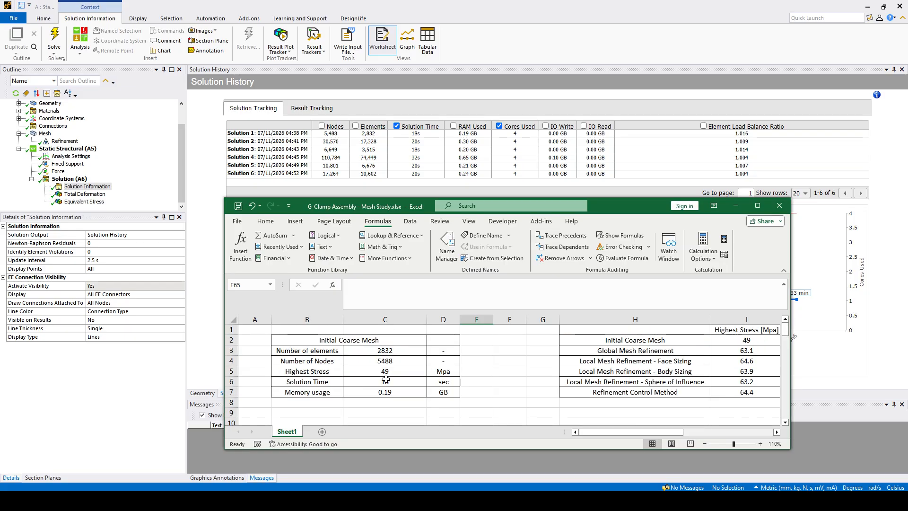
left_click_drag(622, 440, 713, 423)
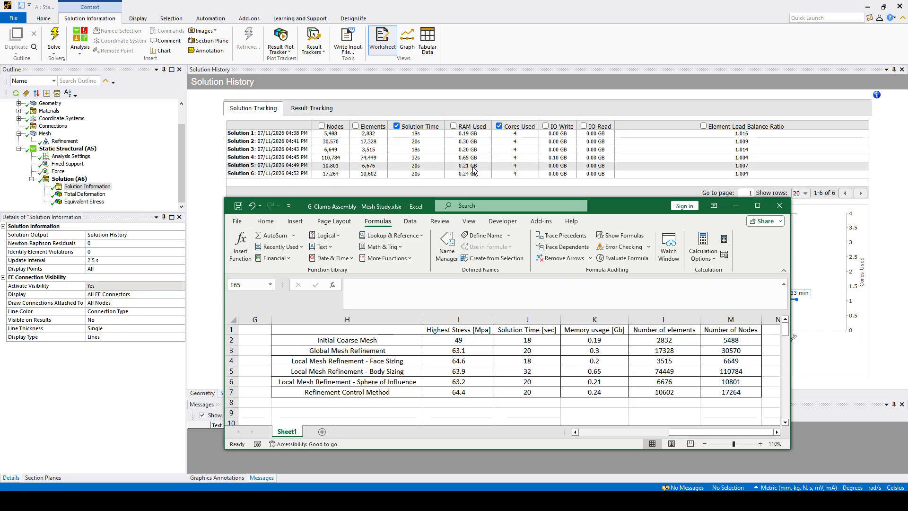
Return to Ansys Mechanical and delete the Refinement control from the mesh
left_click(45, 135)
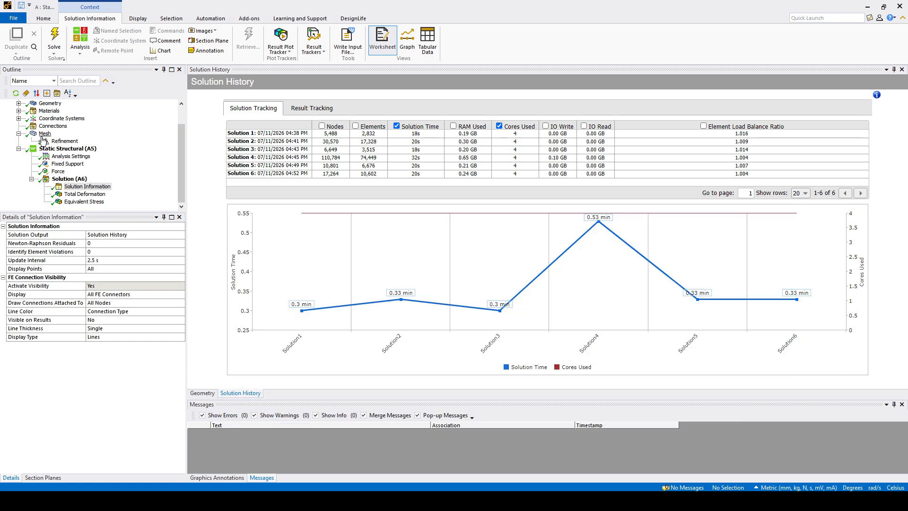
left_click(44, 134)
left_click(62, 140)
right_click(62, 140)
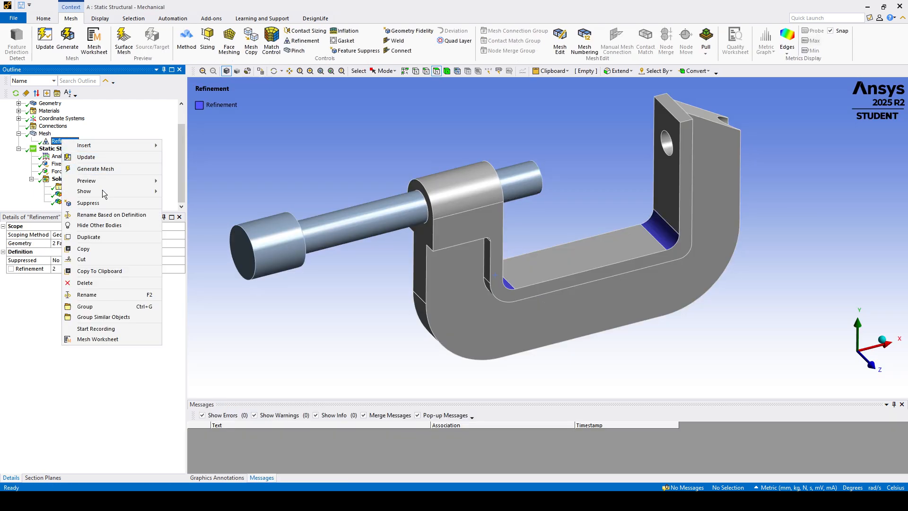
left_click(85, 282)
left_click(475, 291)
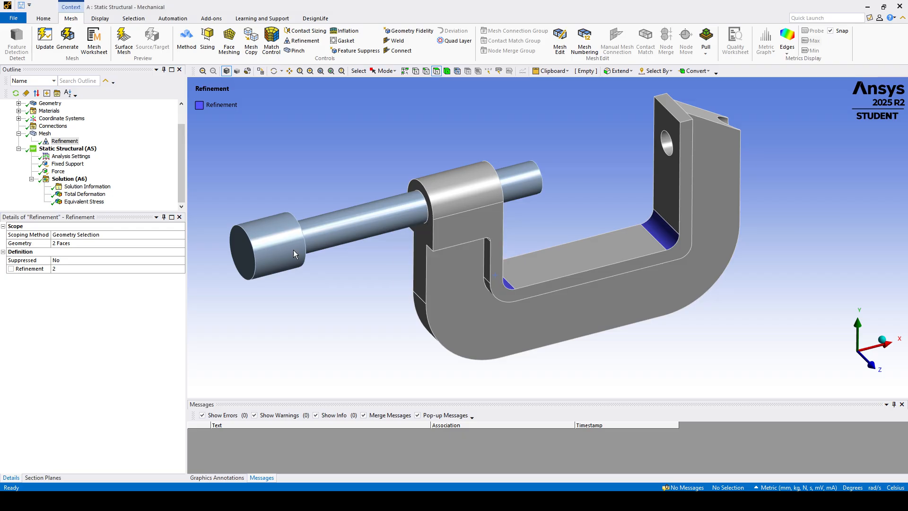
Clear the obsolete generated mesh and results, and regenerate the mesh without any local controls
right_click(44, 141)
left_click(86, 171)
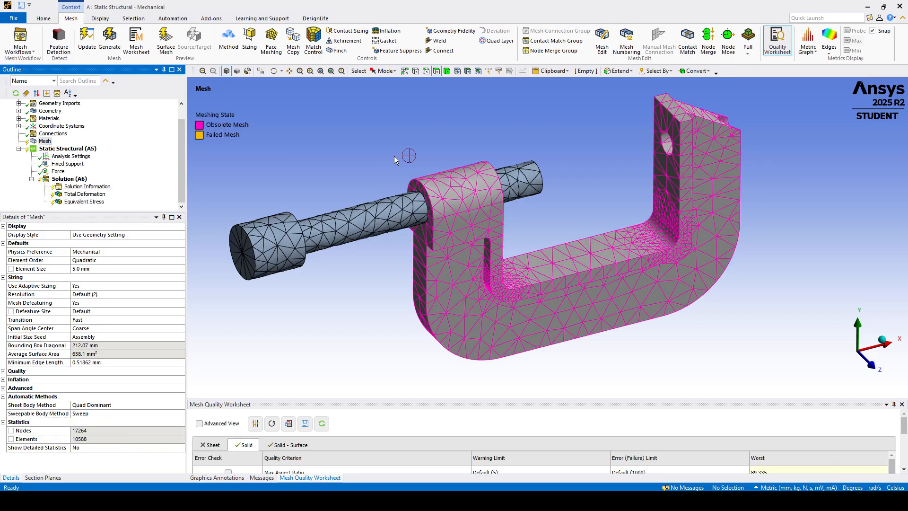
right_click(45, 142)
left_click(84, 249)
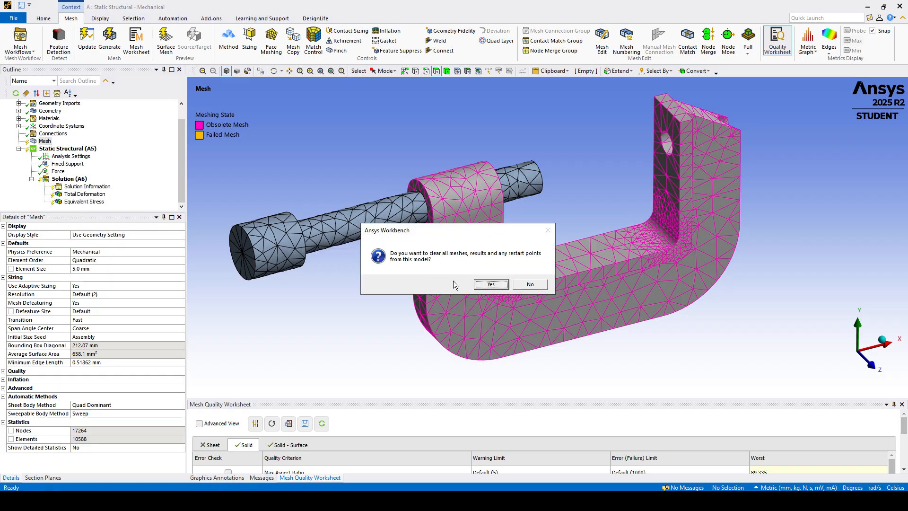
left_click(485, 286)
right_click(45, 142)
left_click(68, 173)
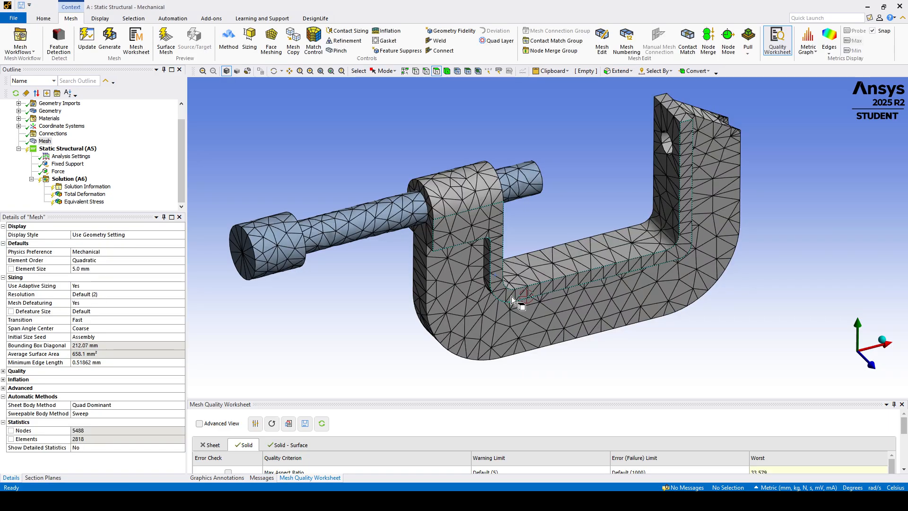
Insert a Convergence control under Equivalent Stress and set its Allowable Change to 5 %
middle_click_drag(462, 289, 468, 295, "ctrl")
right_click(69, 202)
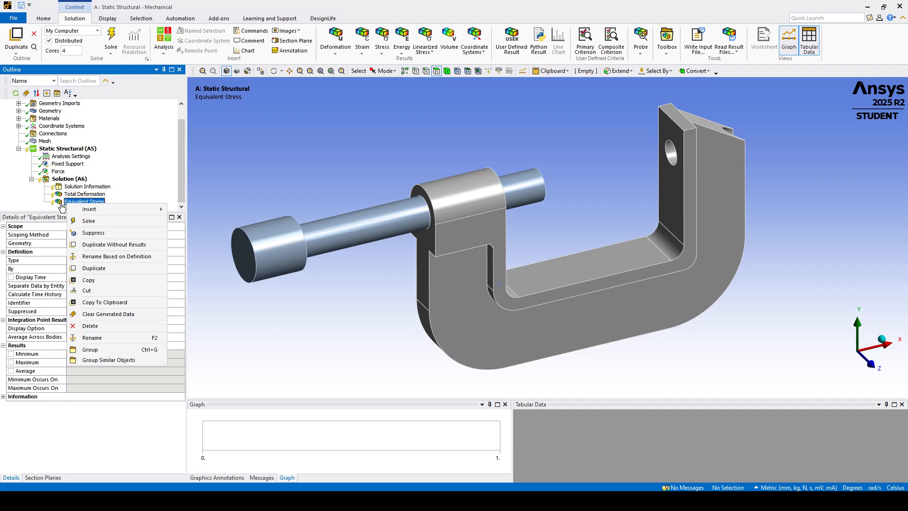
mouse_move(83, 211)
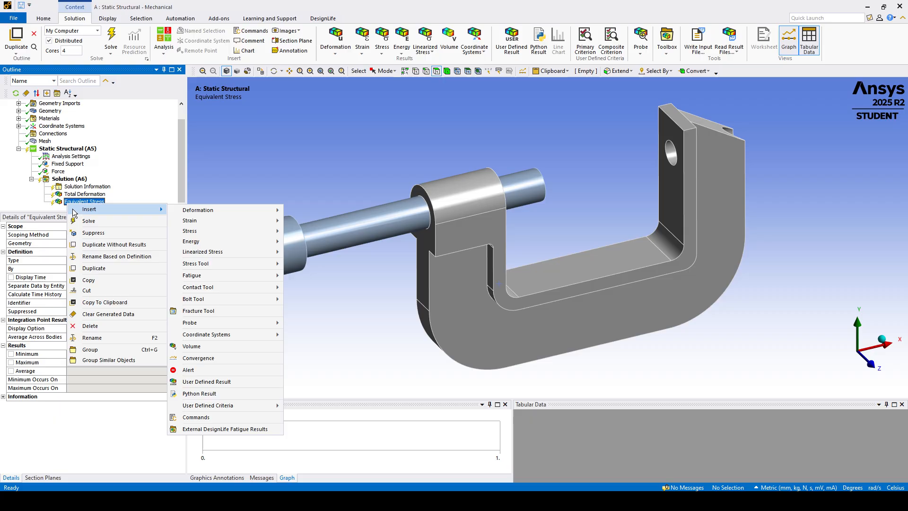
left_click(191, 359)
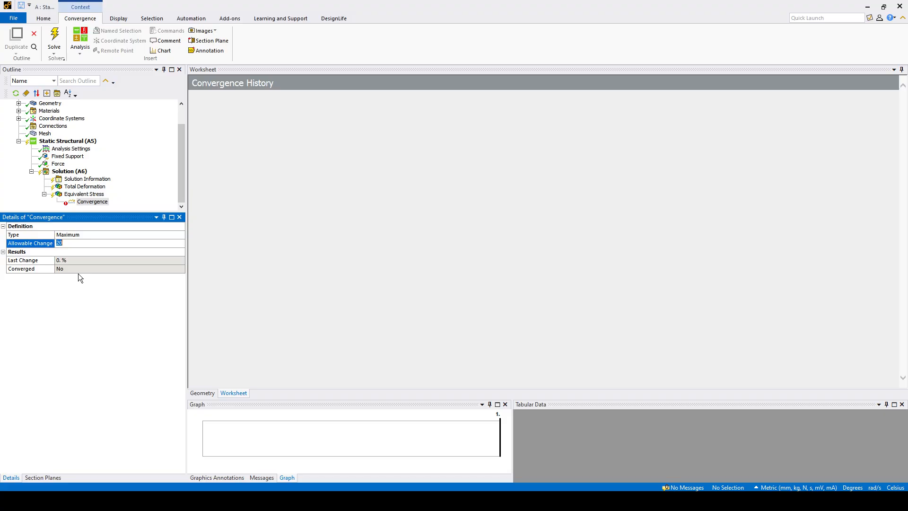
type("5")
key("Return")
right_click(69, 173)
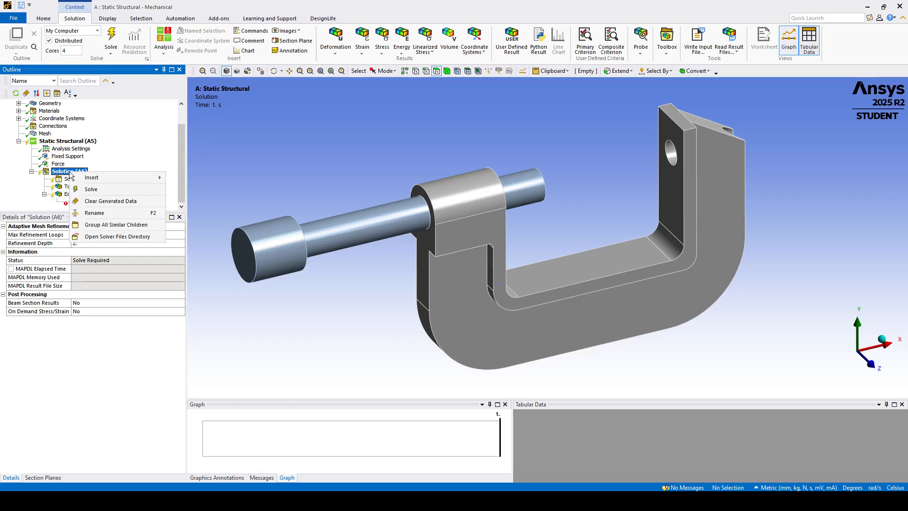
left_click(90, 189)
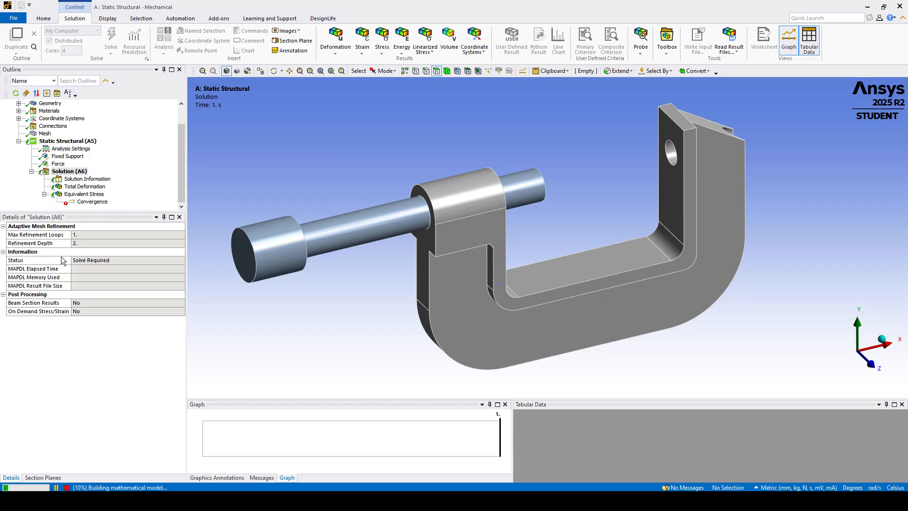
left_click(66, 487)
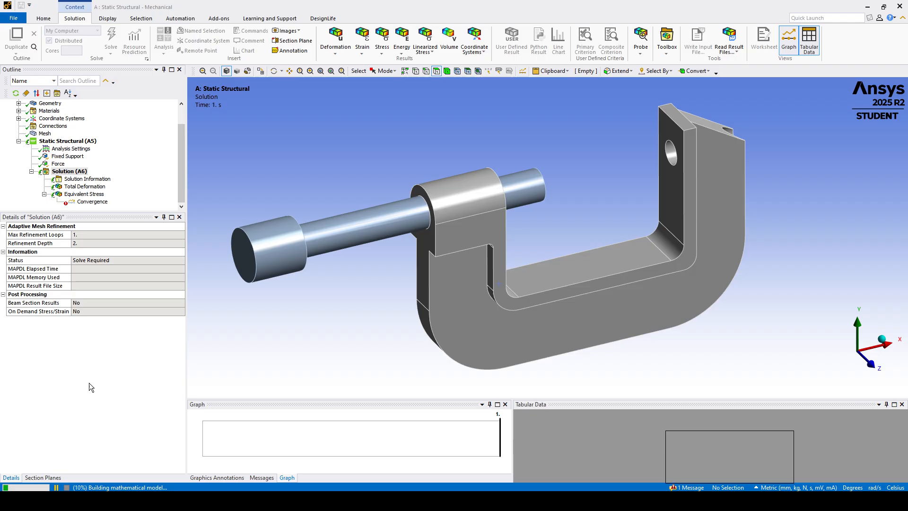
right_click(70, 171)
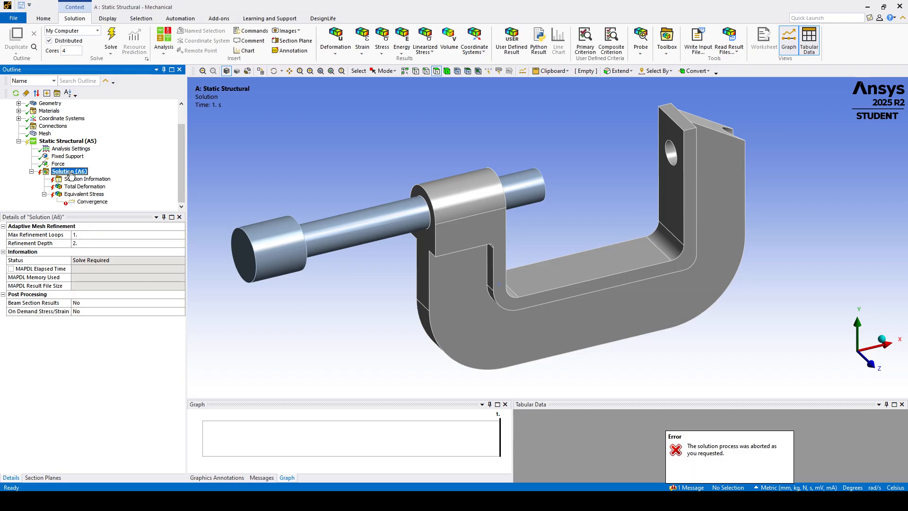
left_click(99, 214)
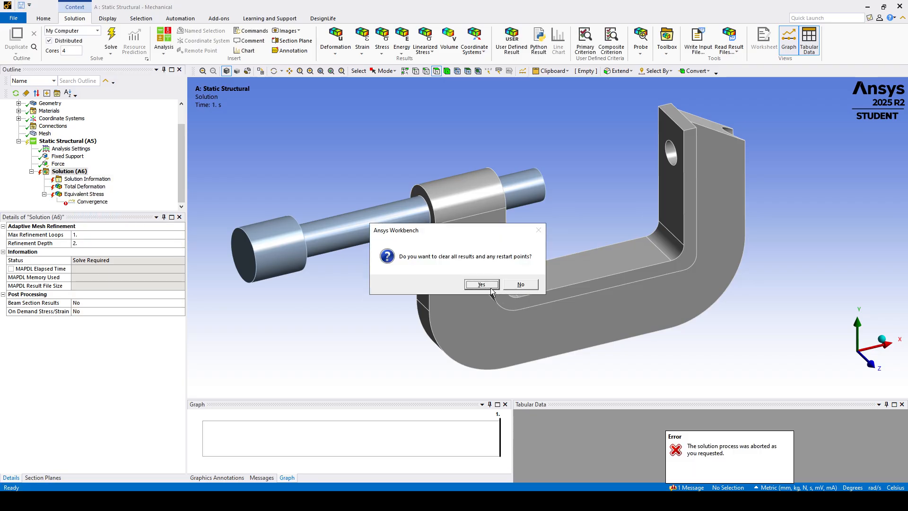
left_click(492, 285)
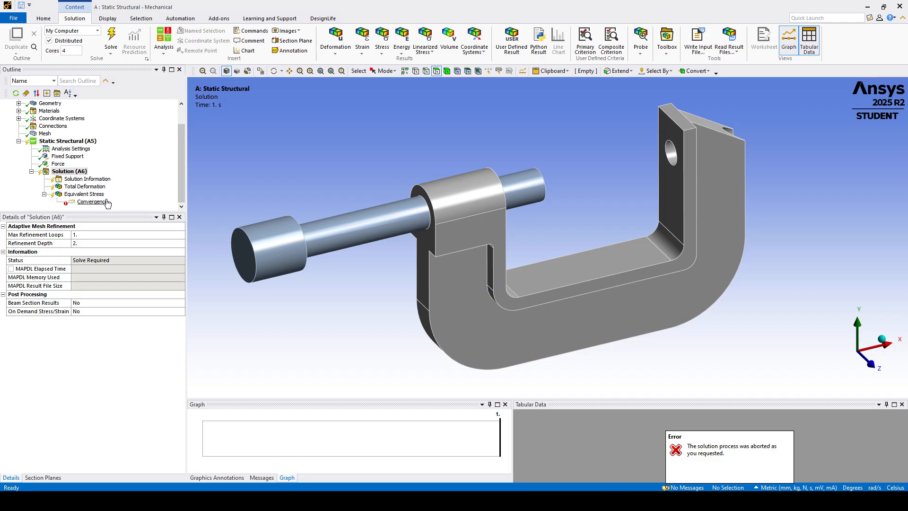
Set the Max Refinement Loops of the solution's adaptive mesh refinement to 5
left_click(85, 180)
left_click(71, 172)
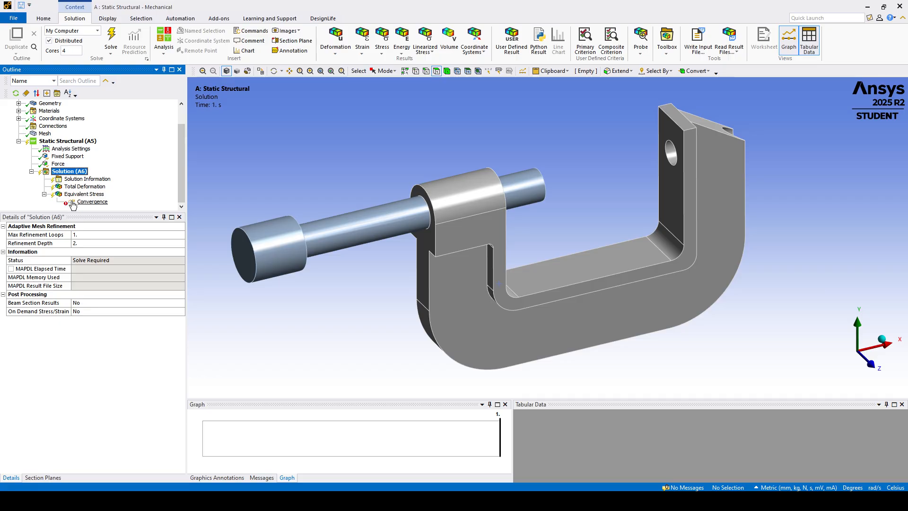
left_click(80, 235)
type("5")
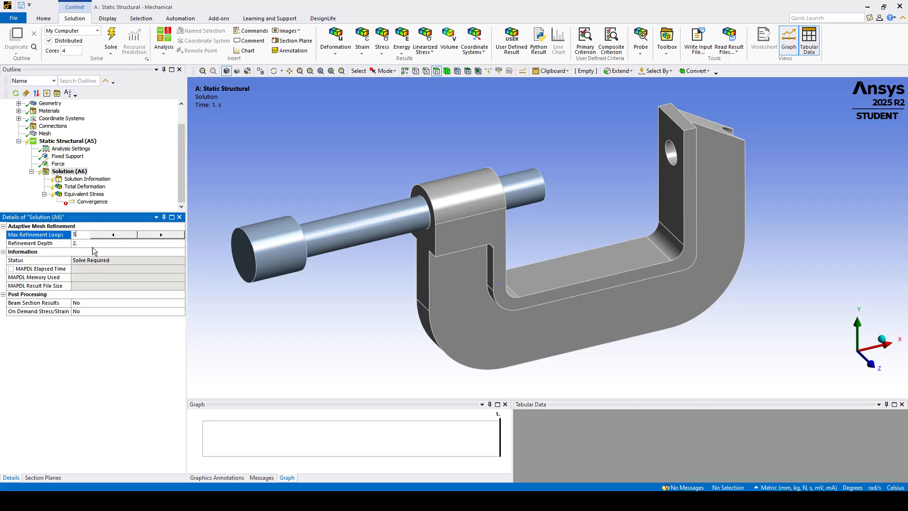
left_click(98, 342)
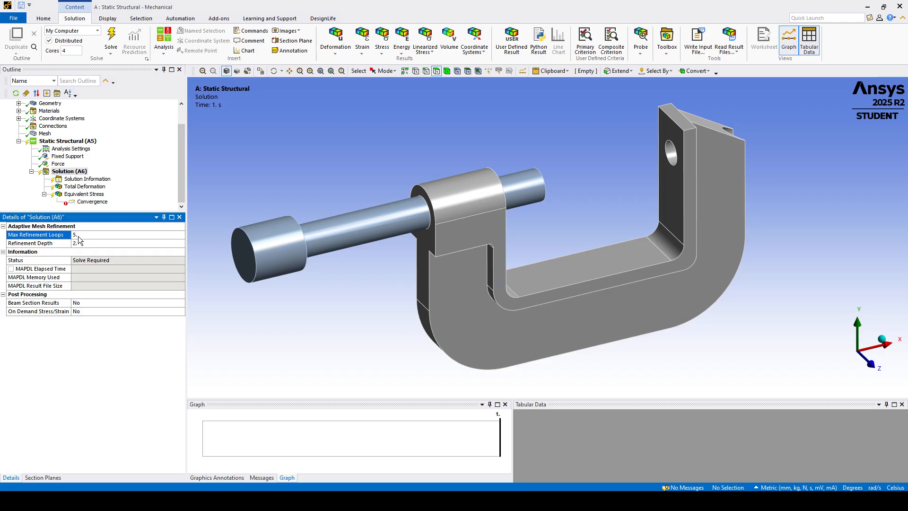
Solve the static structural analysis and display the Convergence history under Equivalent Stress
left_click(66, 172)
right_click(67, 172)
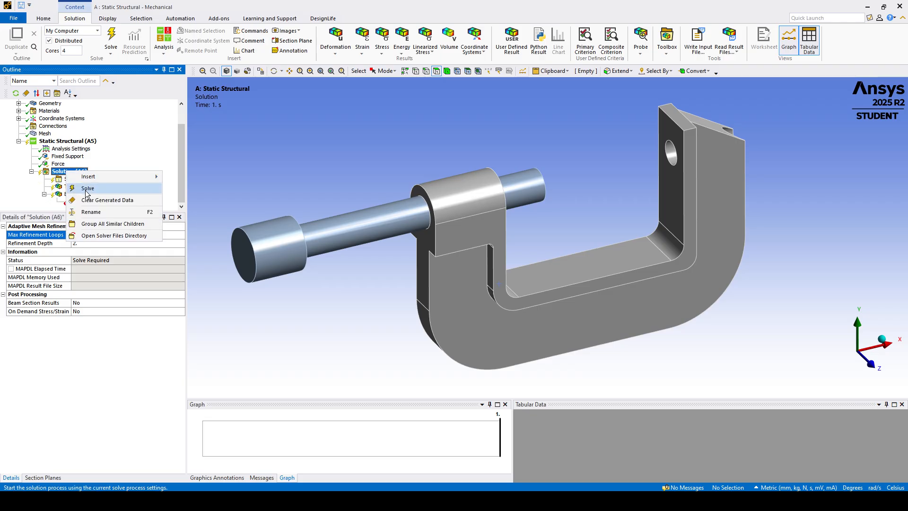
left_click(83, 190)
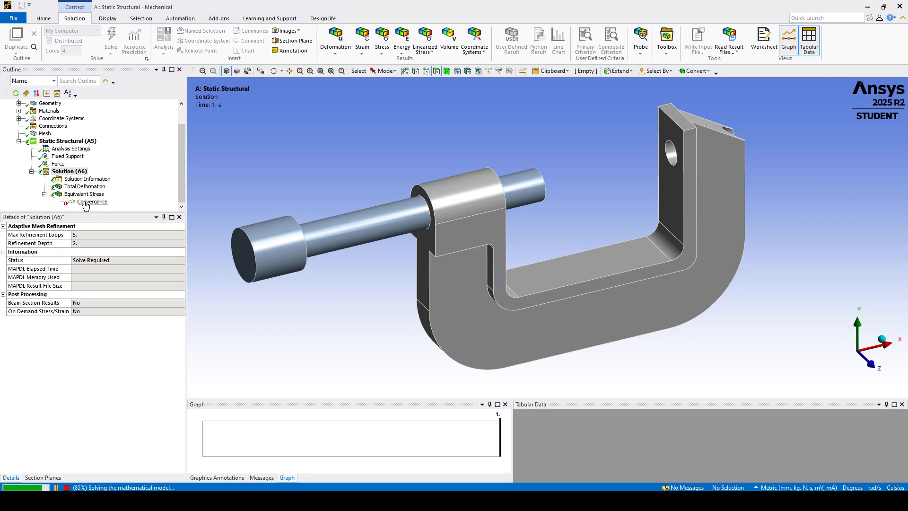
left_click(89, 203)
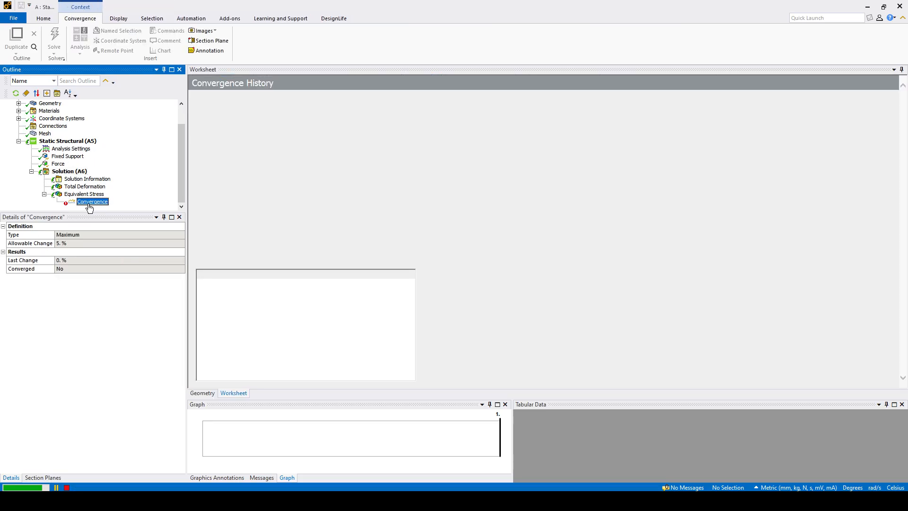
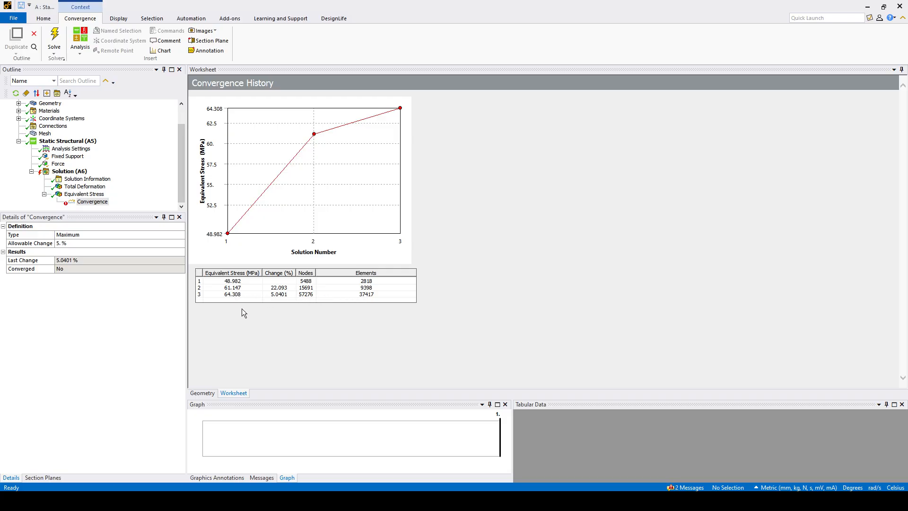
Switch to the G-Clamp Assembly - Mesh Study workbook in Excel and enter 64.3 in cell I9 of the Highest Stress column
left_click(293, 500)
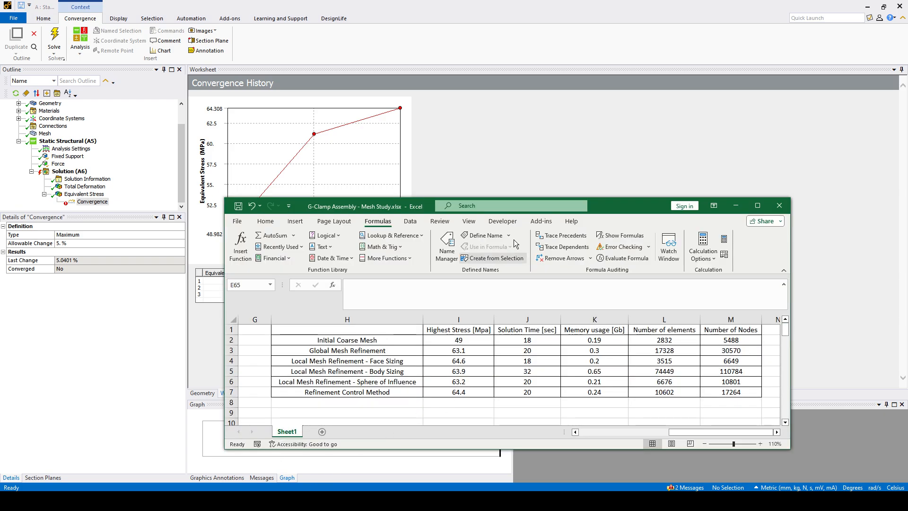
left_click_drag(603, 210, 697, 71)
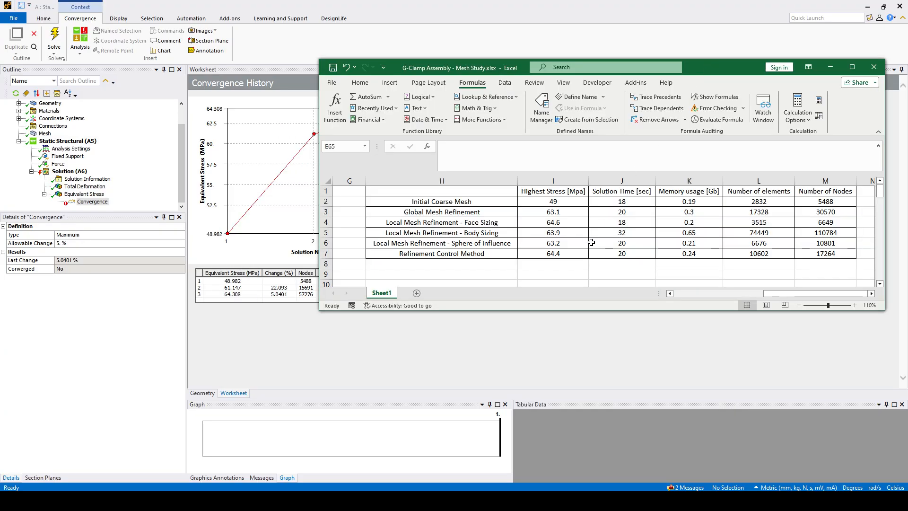
left_click(554, 276)
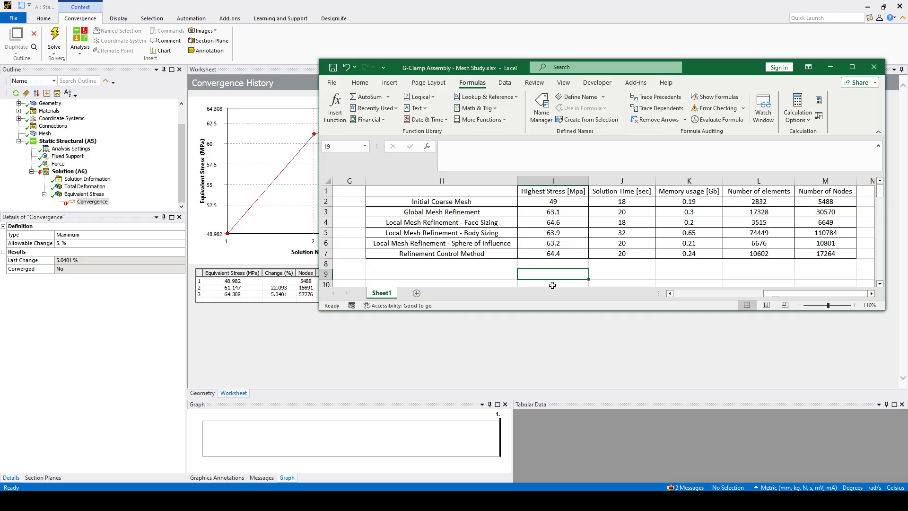
type("64.3")
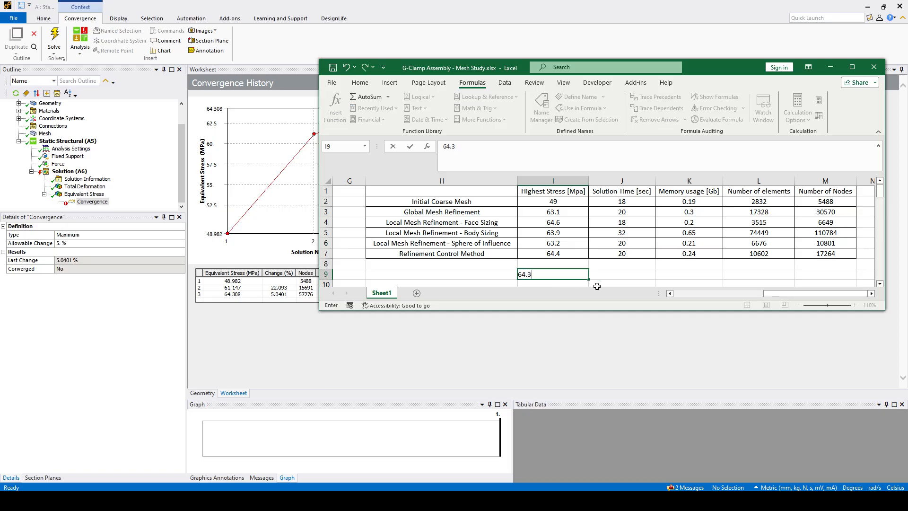
left_click(617, 282)
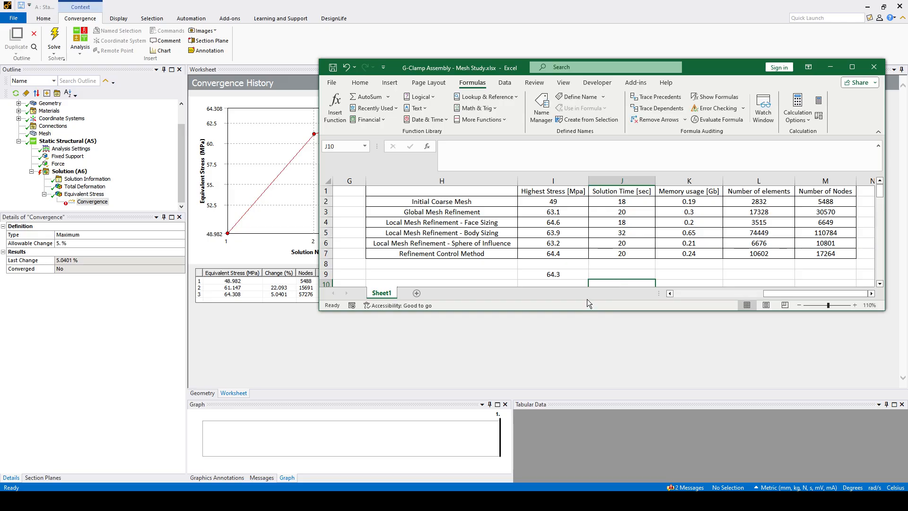
left_click_drag(706, 66, 691, 14)
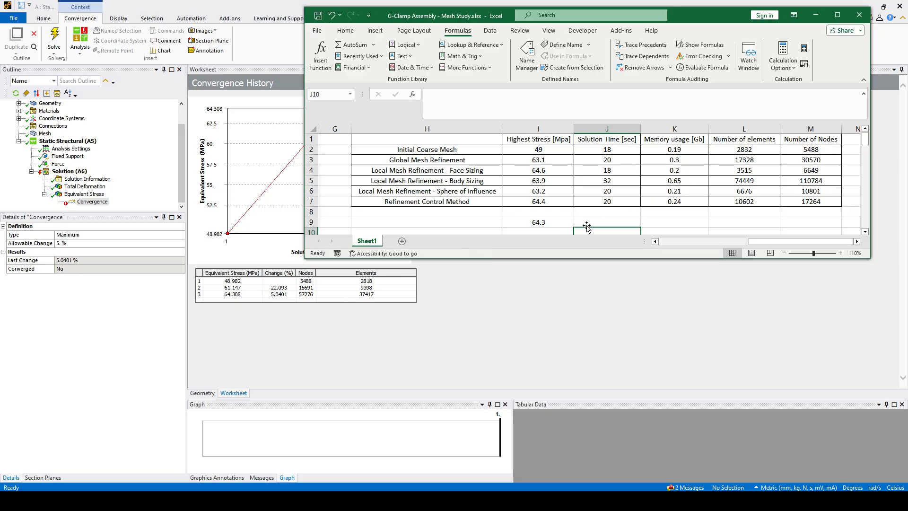
Fill the converged stress cell I9, two rows below the comparison table, with light green
left_click(534, 223)
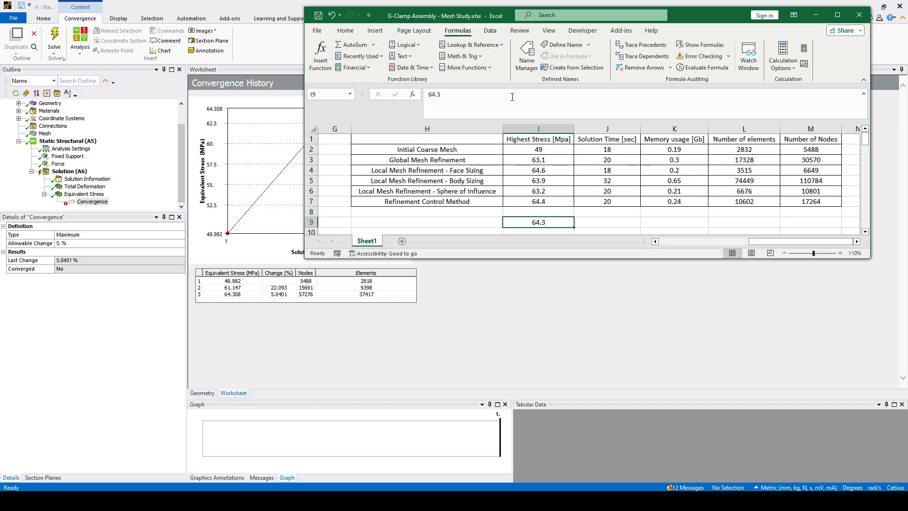
left_click_drag(679, 15, 580, 109)
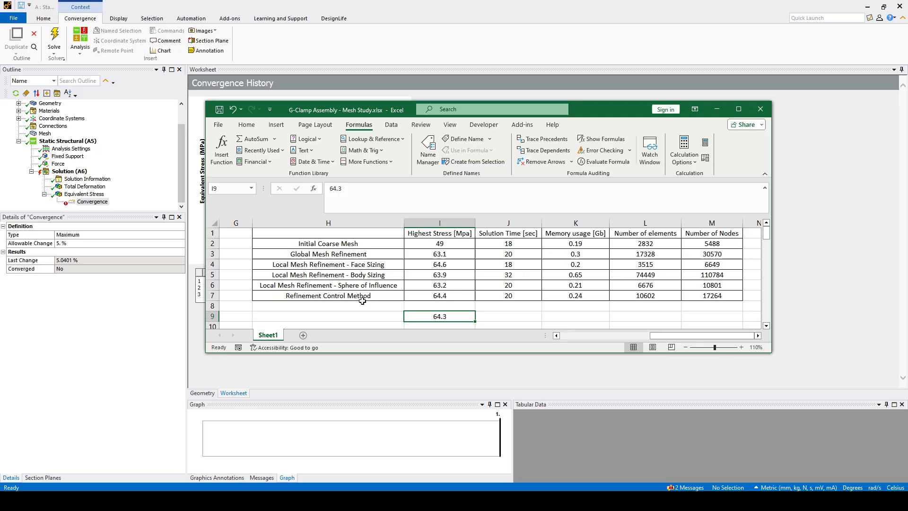
left_click(369, 315)
left_click_drag(677, 336, 685, 339)
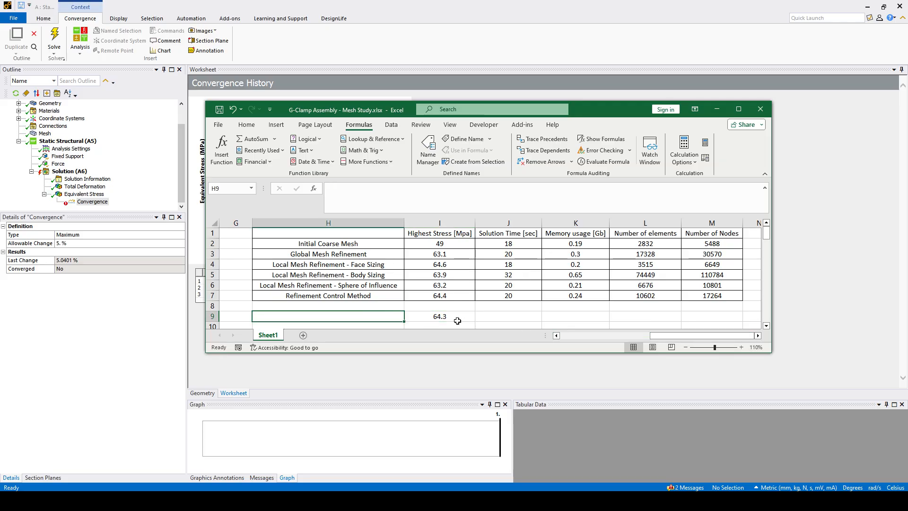
left_click(444, 317)
left_click(263, 129)
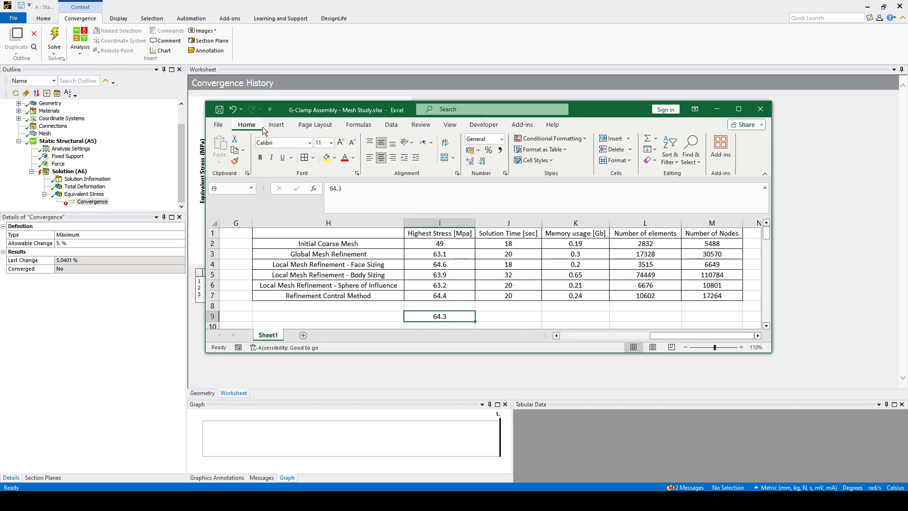
left_click(334, 157)
left_click(357, 266)
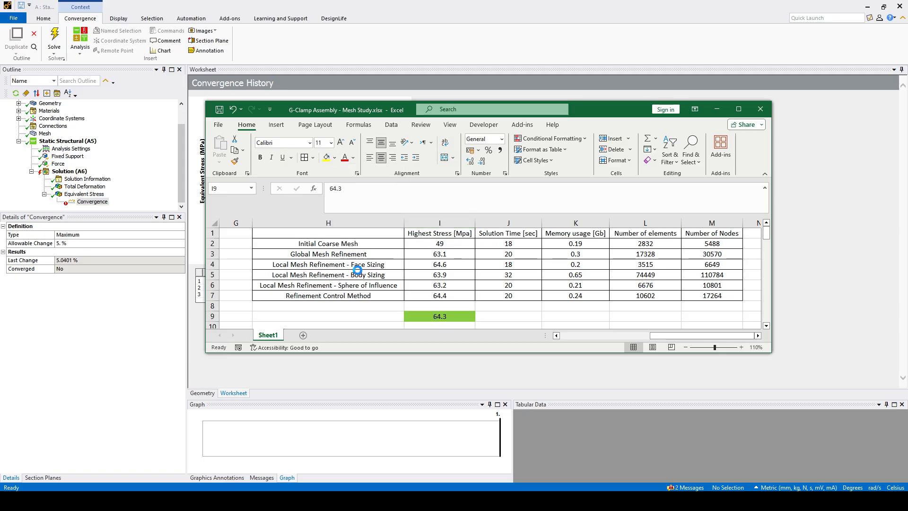
left_click(382, 315)
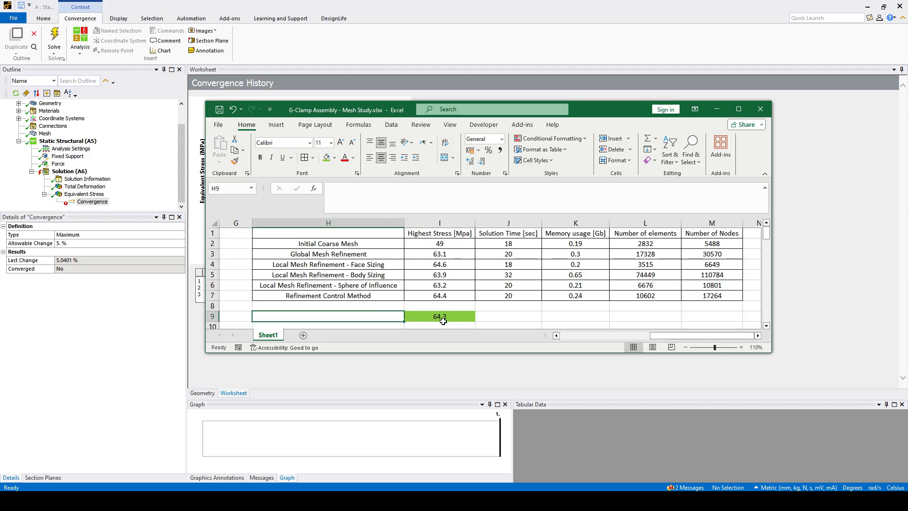
left_click(482, 315)
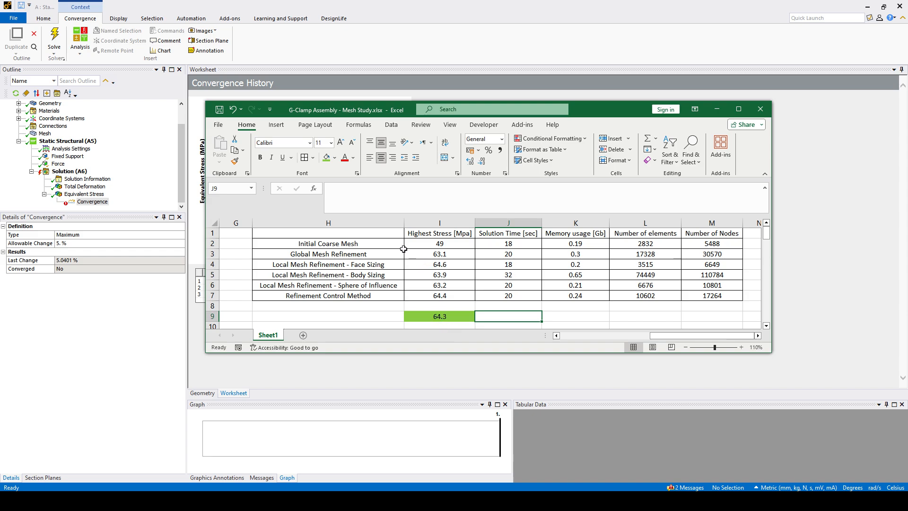
Highlight the Initial Coarse Mesh row of the comparison table, H2:M2, with an orange fill
left_click_drag(375, 244, 688, 241)
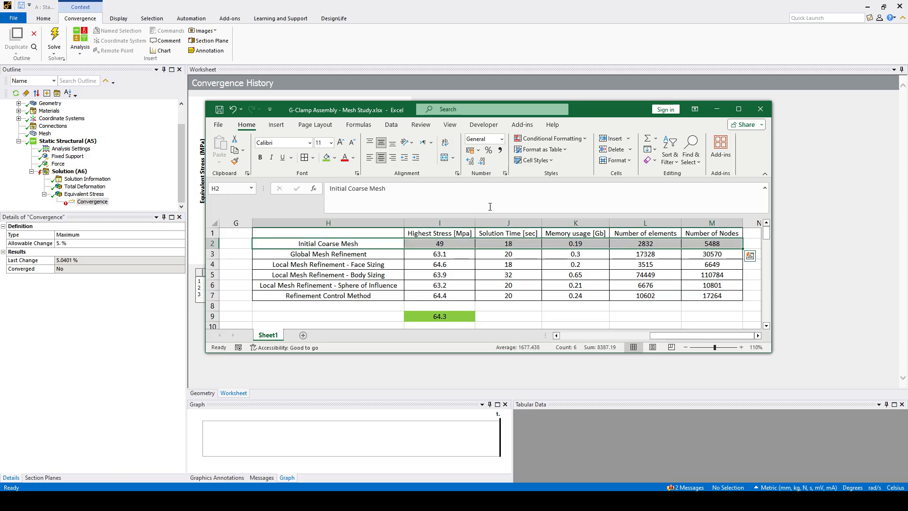
left_click(335, 159)
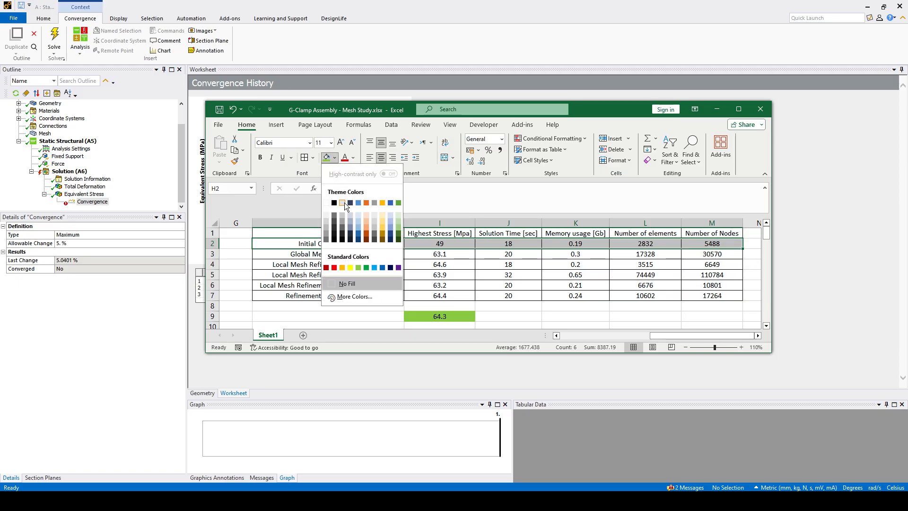
left_click(343, 268)
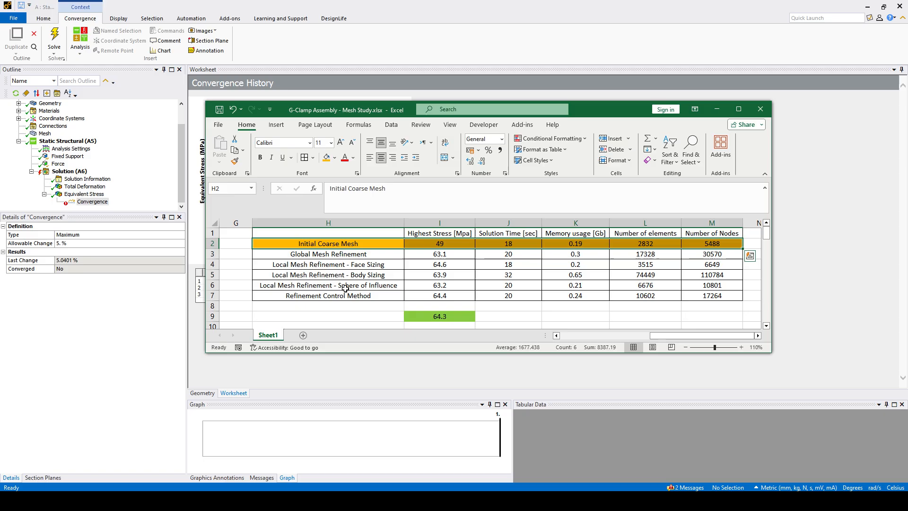
left_click(370, 320)
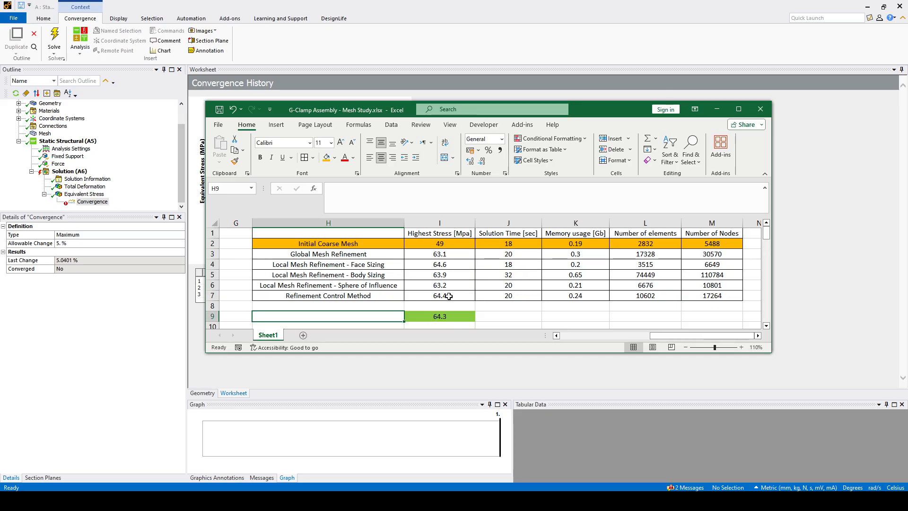
Compare the highest stresses and solution times of the mesh refinement methods in the comparison table
left_click(447, 256)
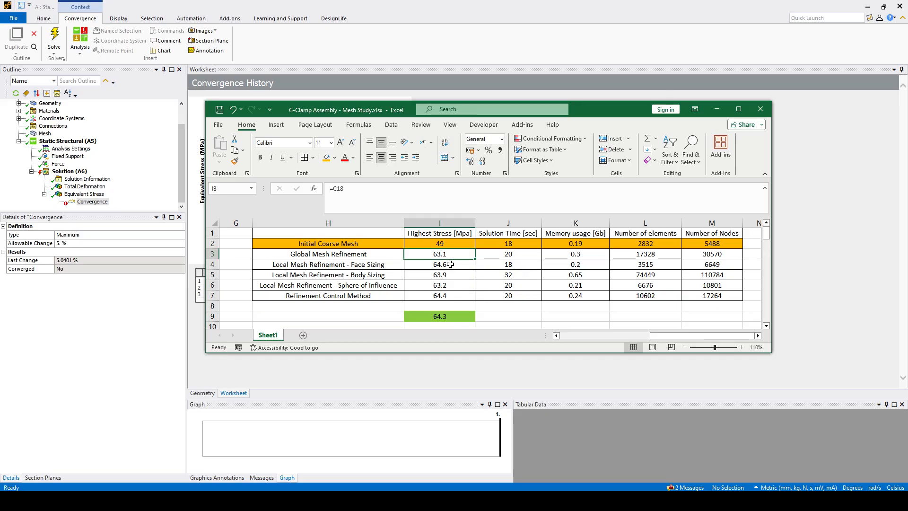
left_click(451, 264)
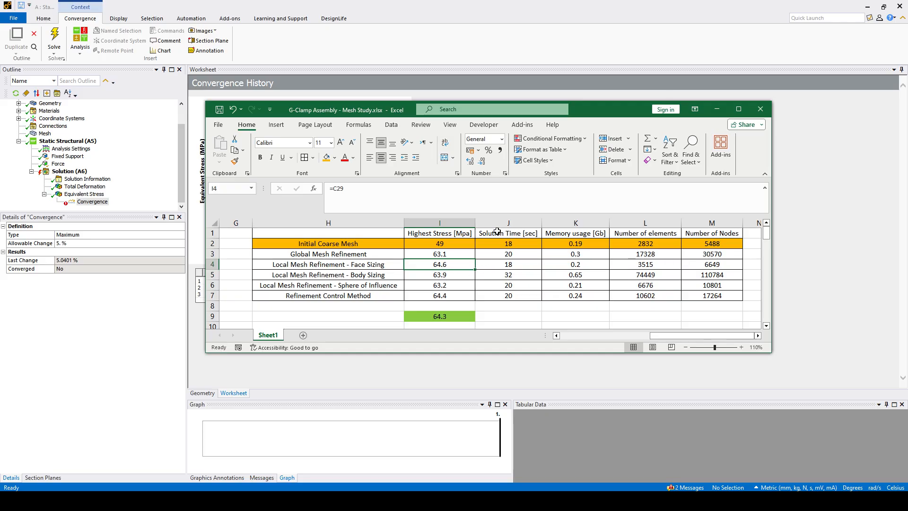
left_click(530, 276)
left_click(511, 255)
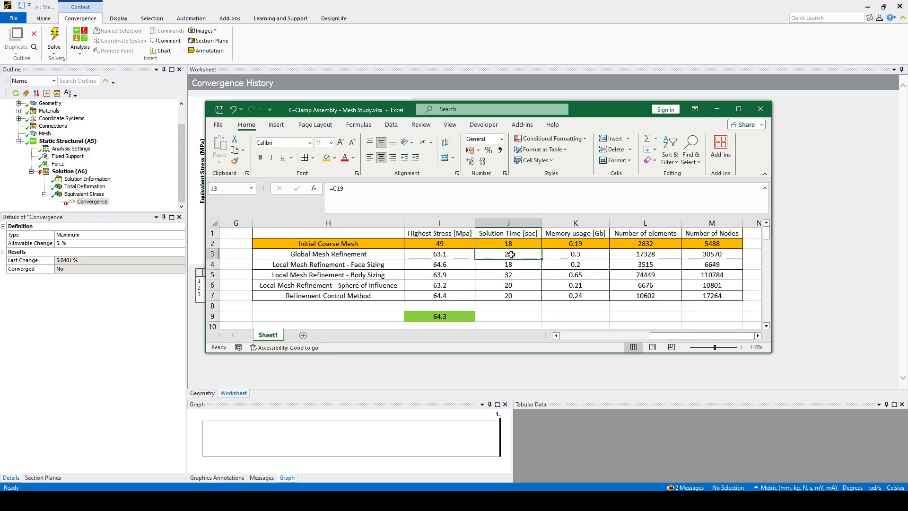
left_click(509, 266)
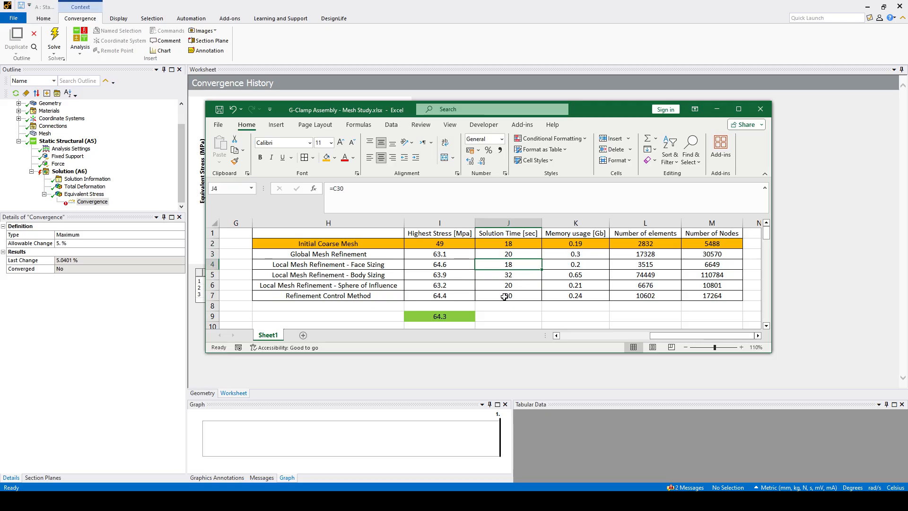
left_click(509, 254)
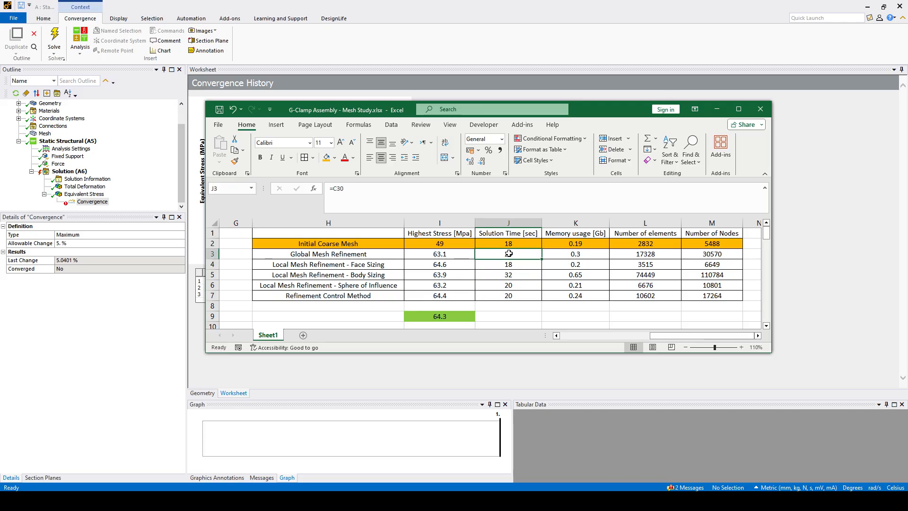
left_click(507, 286)
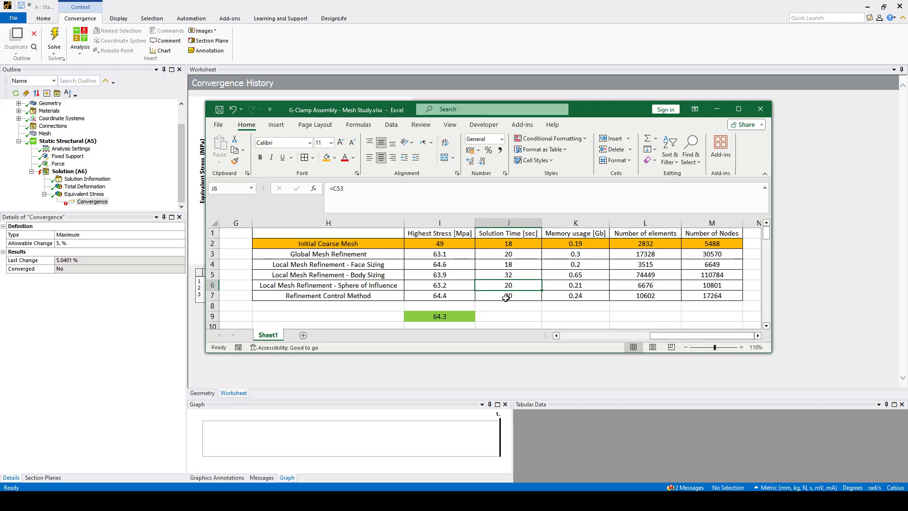
left_click(508, 297)
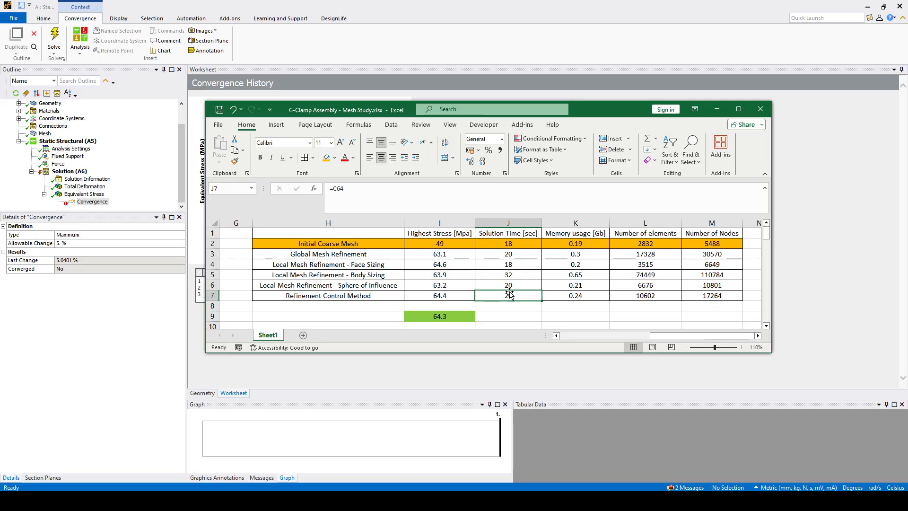
left_click(508, 285)
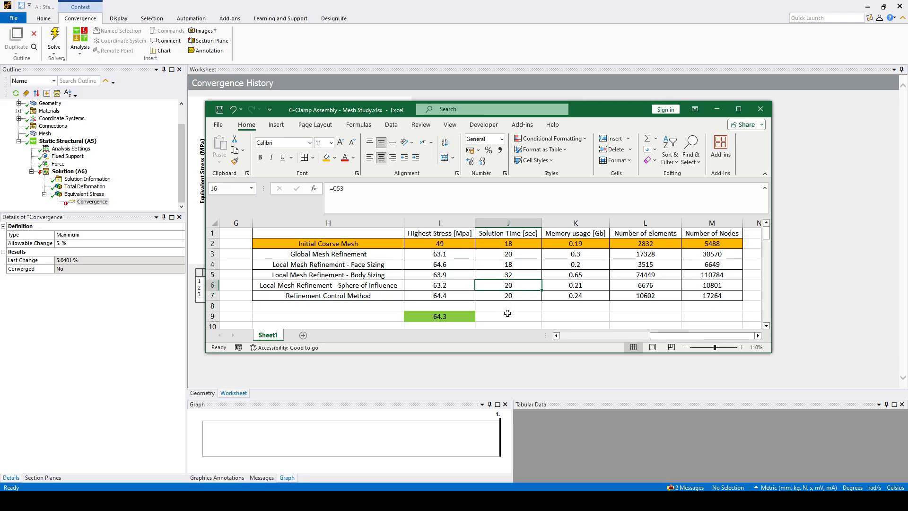
left_click(507, 315)
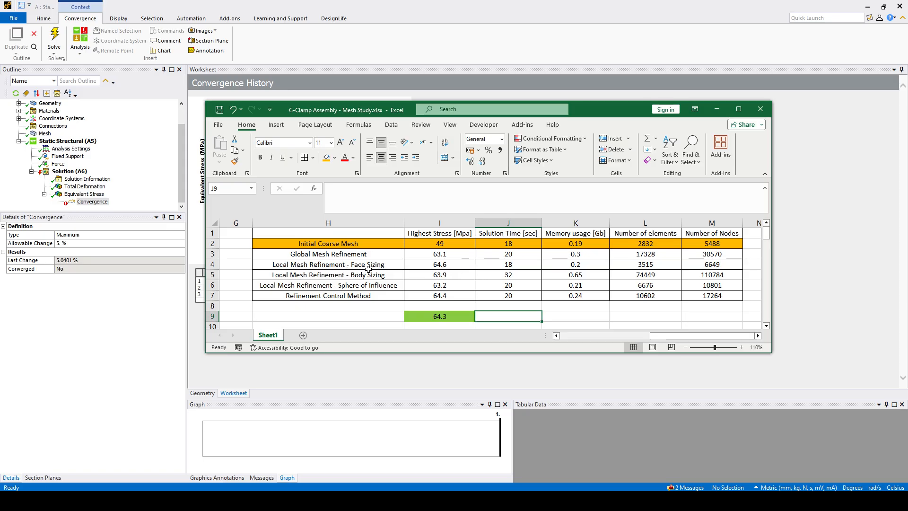
left_click(504, 265)
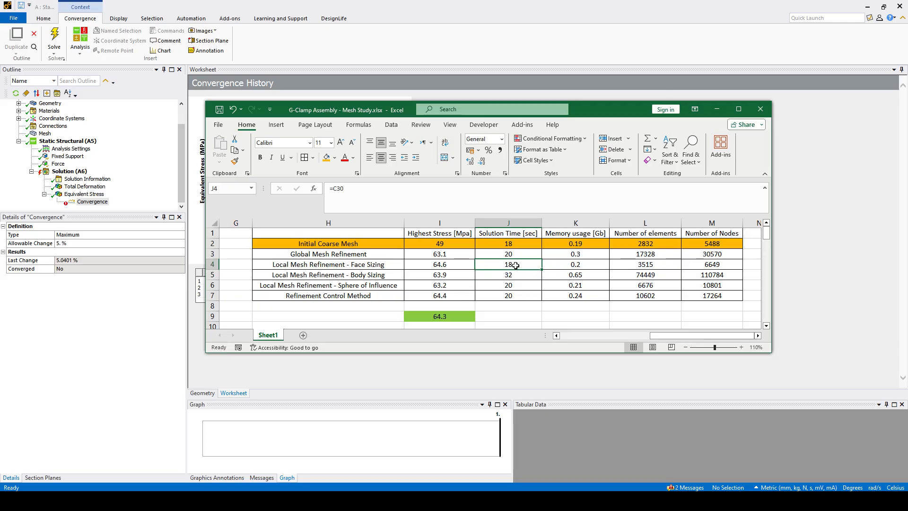
left_click(372, 276)
left_click(313, 295)
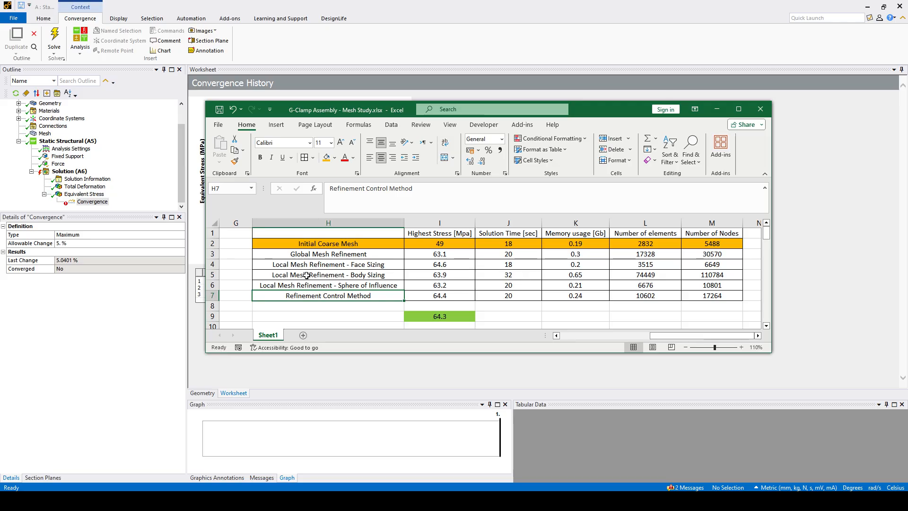
Highlight the Local Mesh Refinement - Body Sizing row, H5:M5, with the same orange fill
left_click(307, 275)
left_click_drag(375, 274, 723, 279)
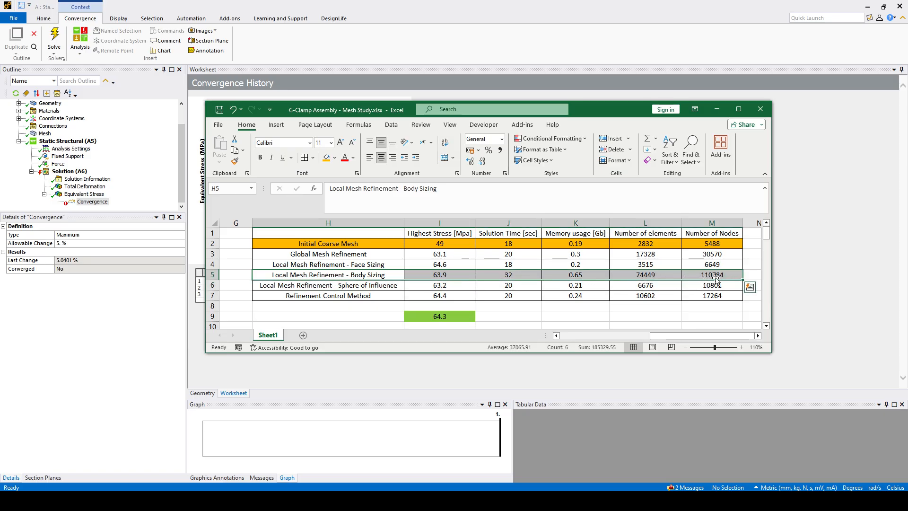
left_click(326, 158)
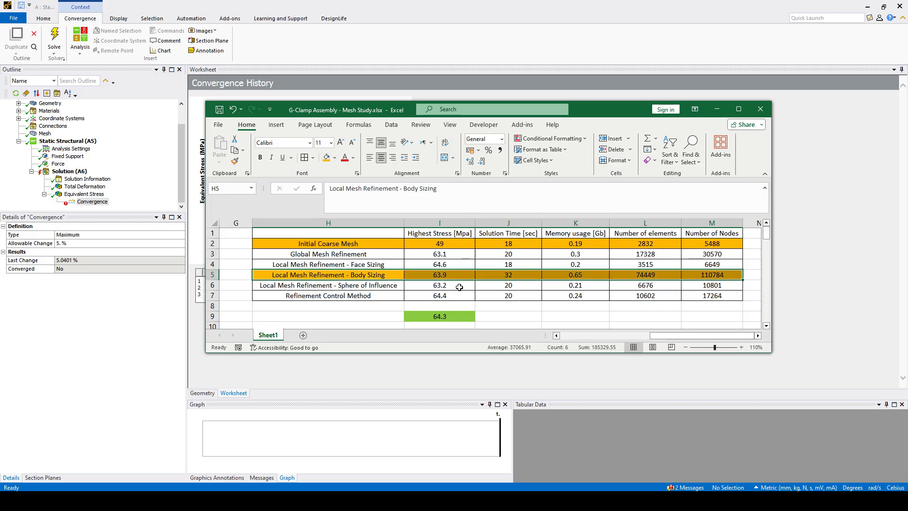
left_click(509, 304)
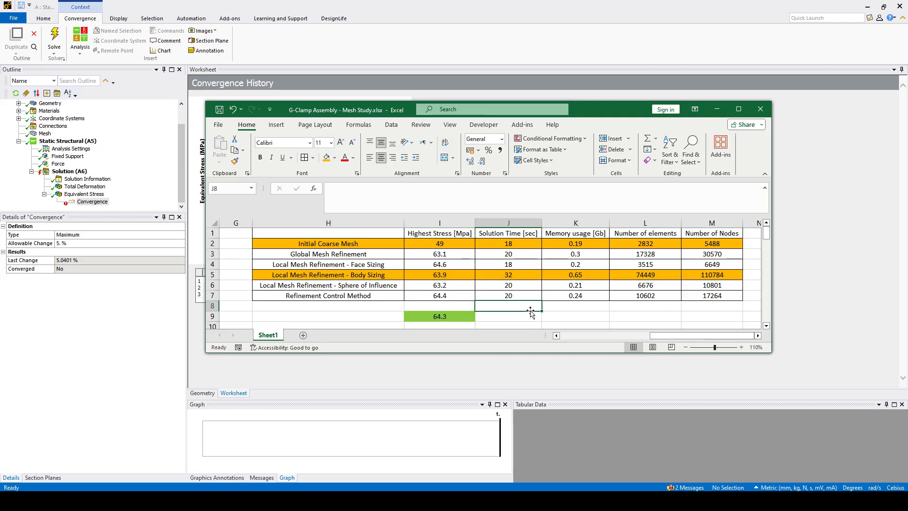
Compare the highest stresses of the remaining mesh refinement methods with the converged stress in cell I9
left_click(446, 287)
left_click(443, 295)
left_click(445, 262)
left_click(448, 254)
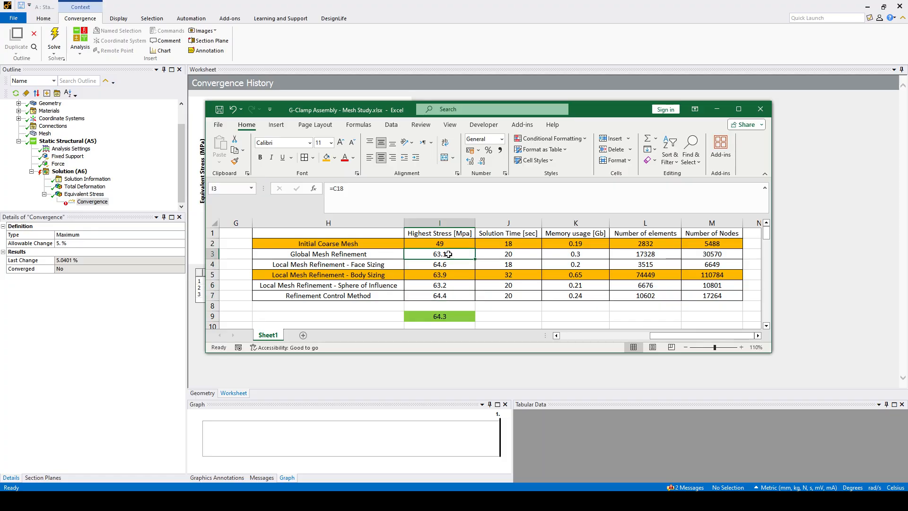
left_click(440, 286)
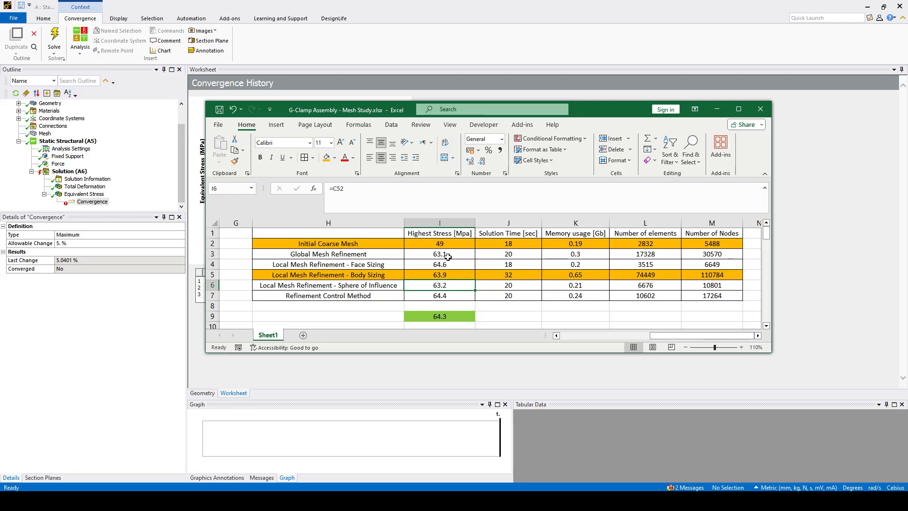
left_click_drag(362, 264, 457, 263)
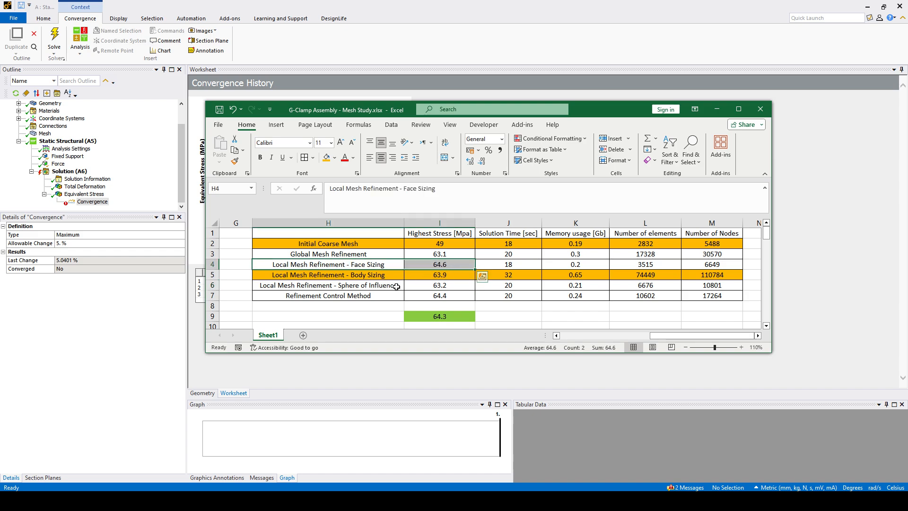
left_click_drag(367, 294, 442, 295)
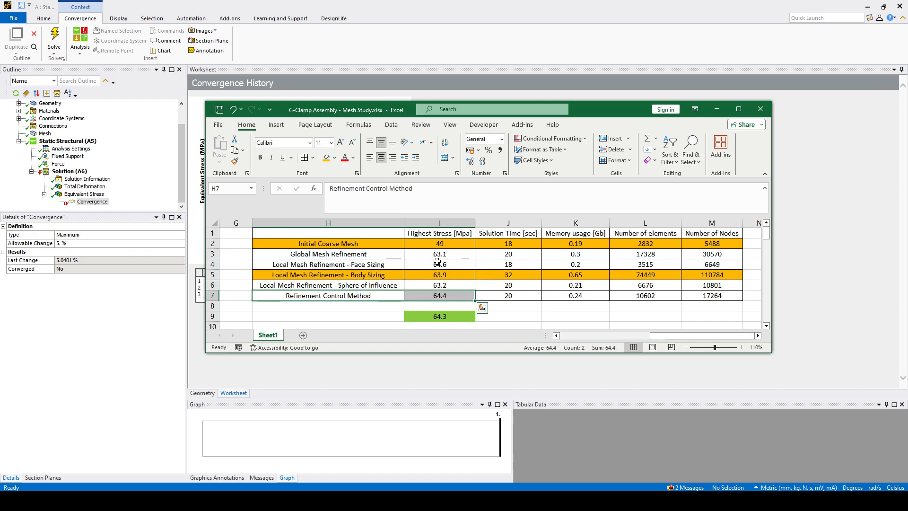
left_click(436, 319)
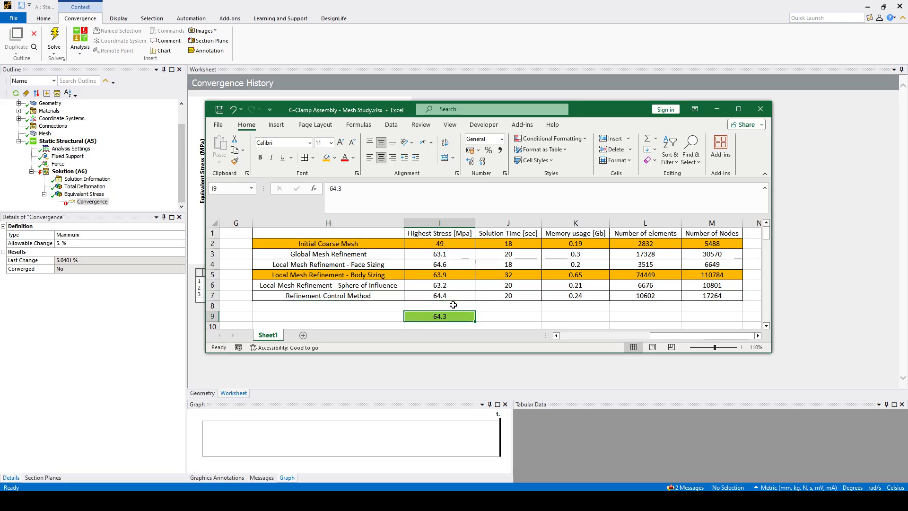
Highlight the Global Mesh Refinement row, H3:M3, and the Sphere of Influence row, H6:M6, with the orange fill
left_click_drag(366, 254, 703, 258)
left_click(326, 157)
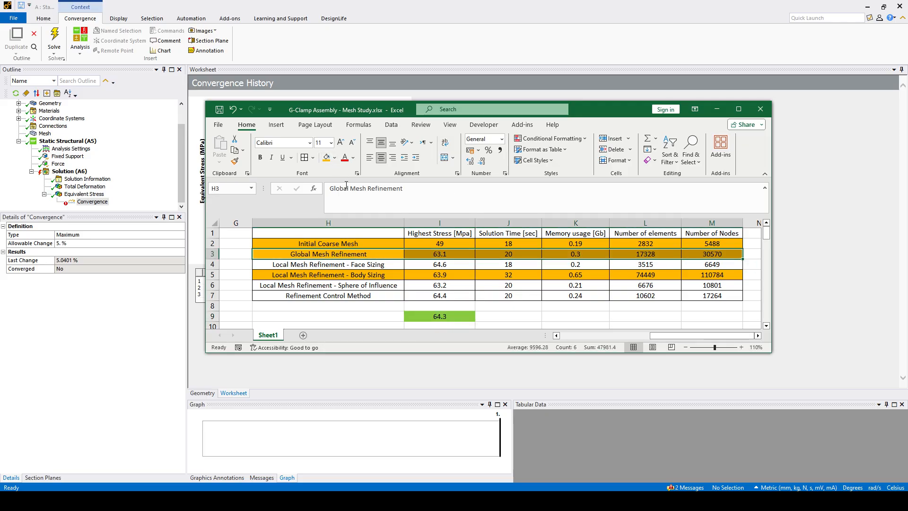
left_click_drag(376, 287, 689, 286)
left_click(322, 159)
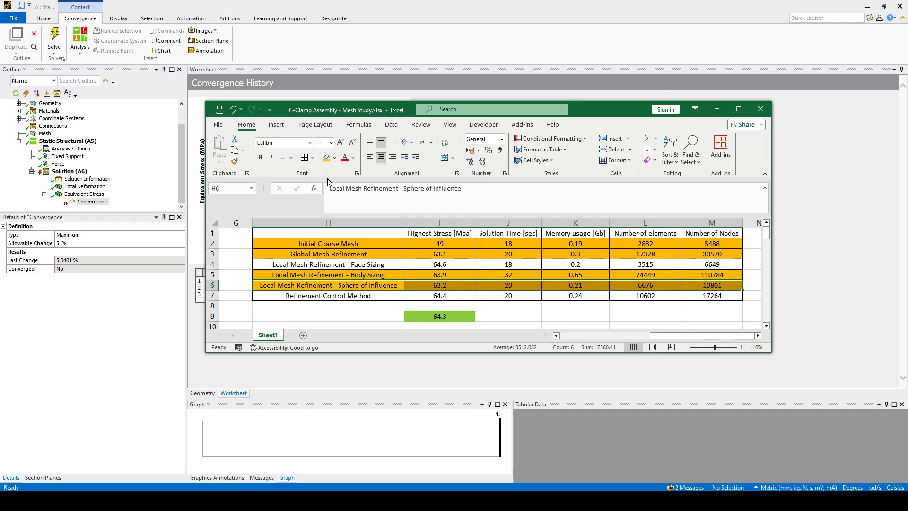
left_click(317, 319)
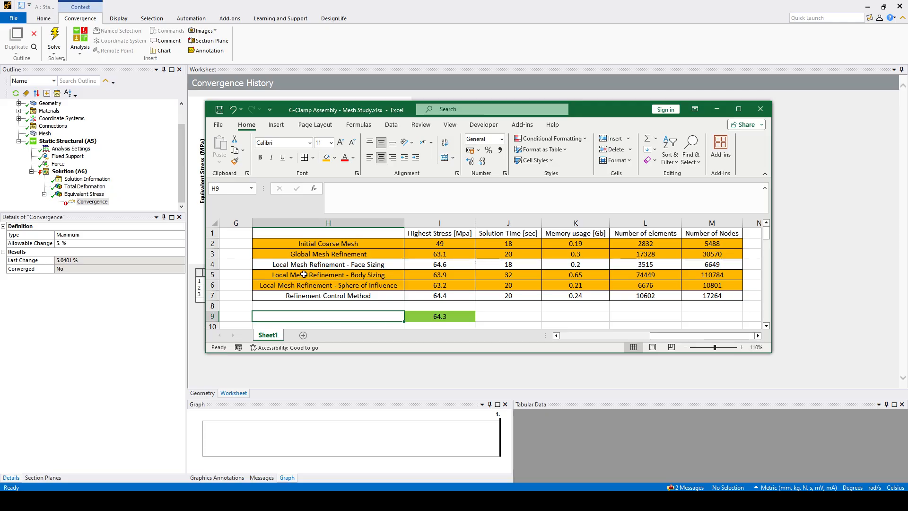
Compare the Face Sizing and Refinement Control Method rows on highest stress, solution time, memory usage, and element and node counts
left_click(444, 296)
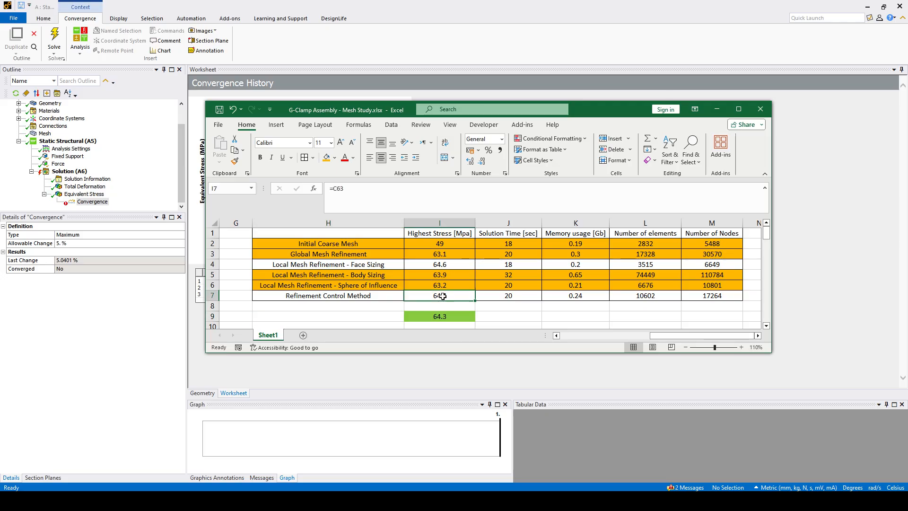
left_click(450, 322)
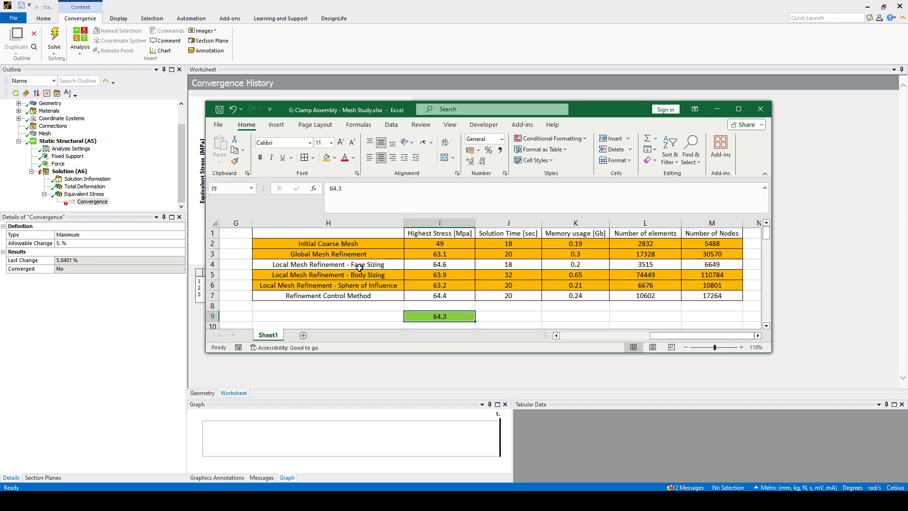
left_click_drag(359, 268, 489, 269)
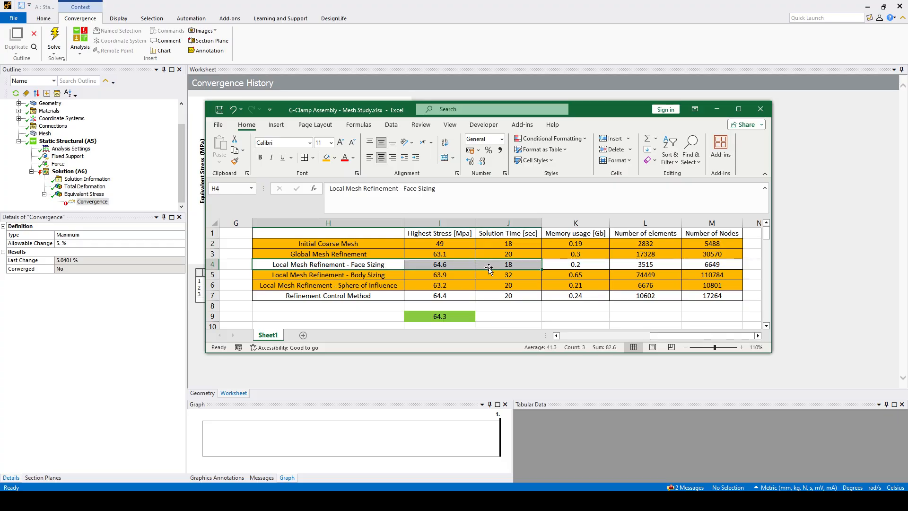
left_click(509, 306)
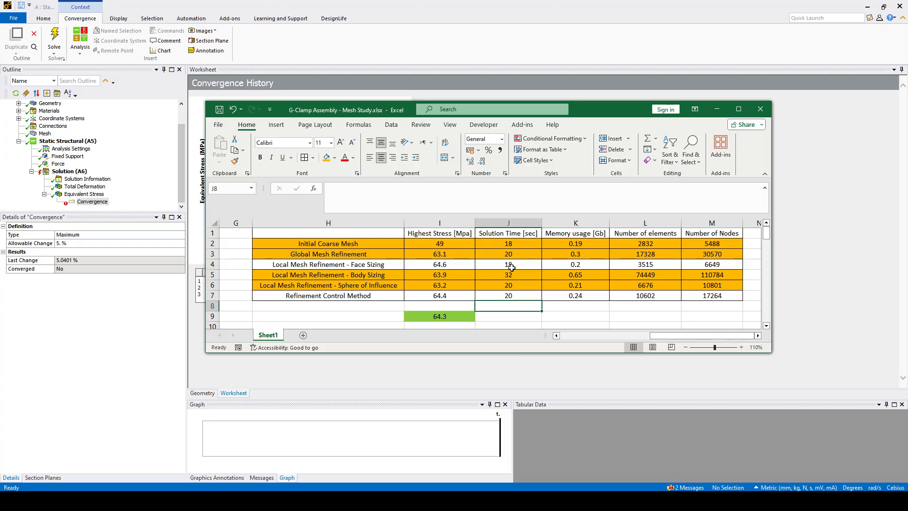
left_click(511, 296)
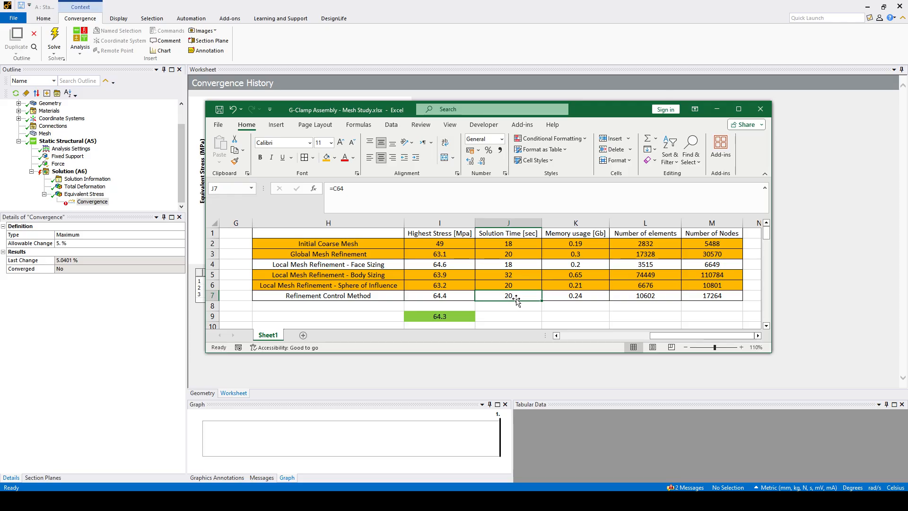
left_click(567, 266)
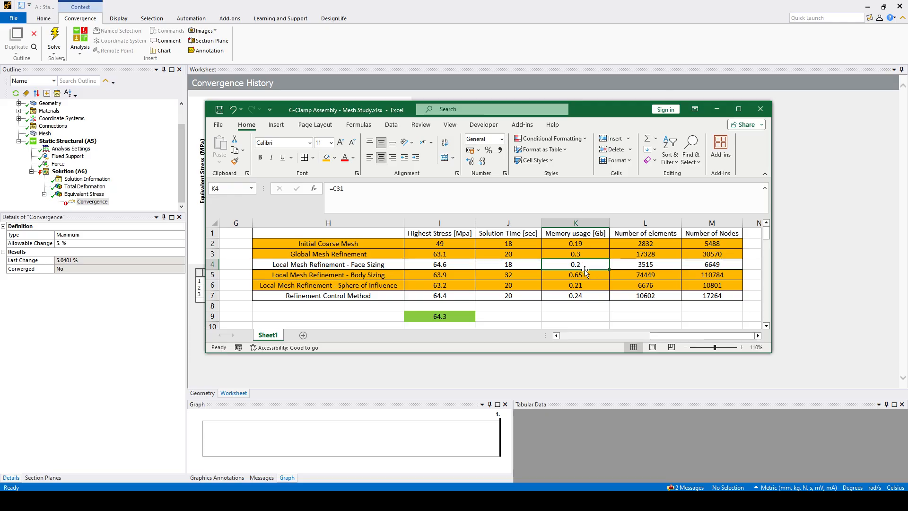
left_click(650, 266)
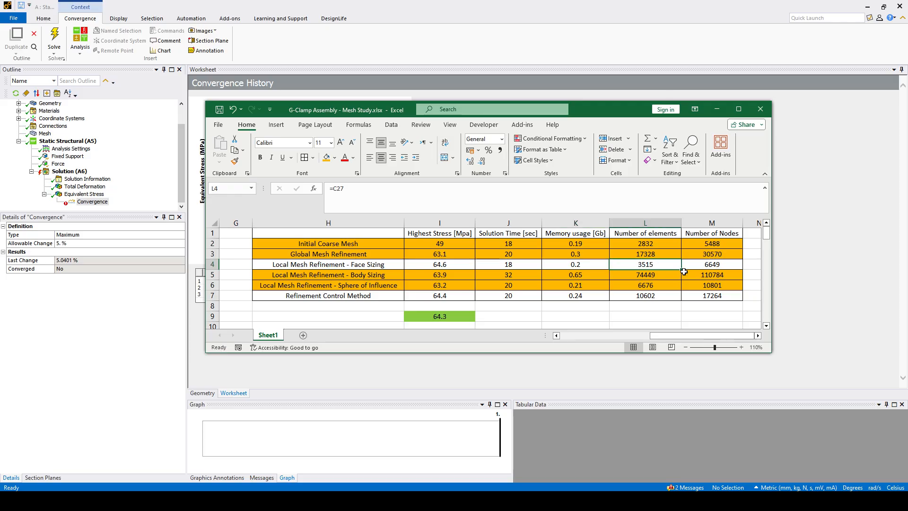
left_click(715, 265)
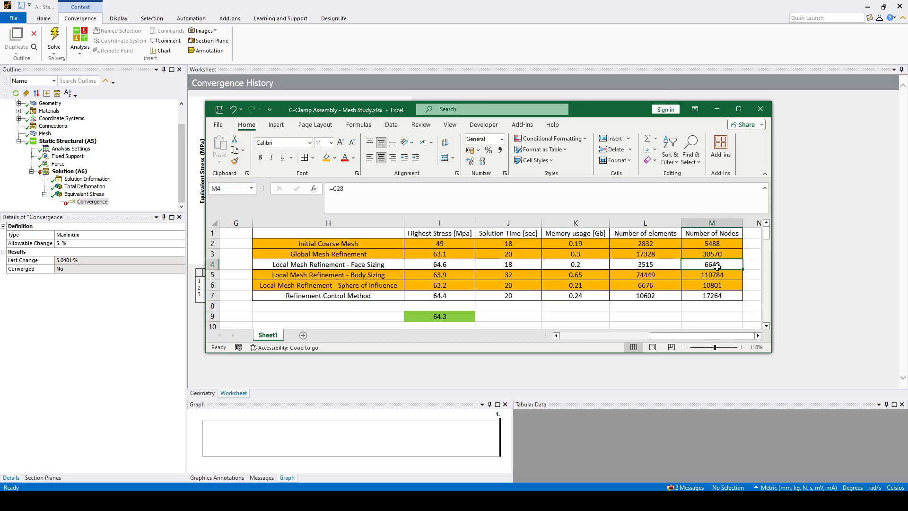
left_click(441, 266)
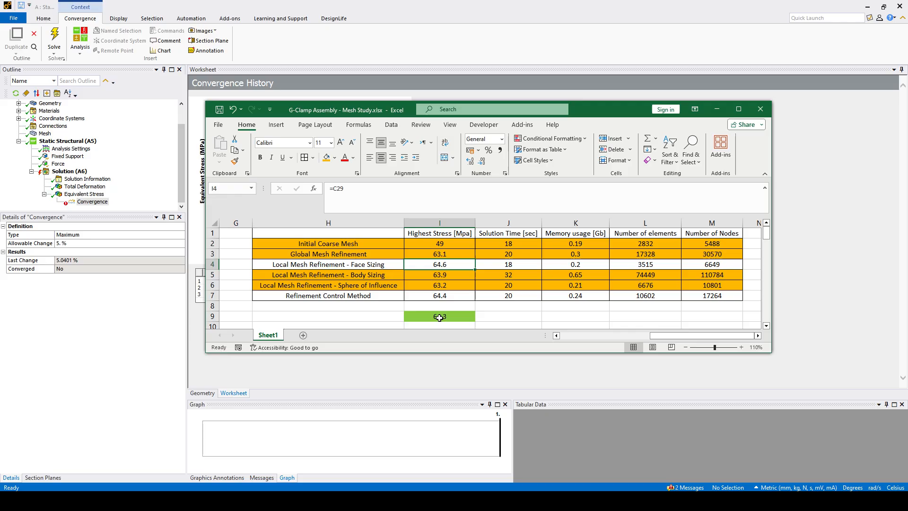
left_click(700, 264)
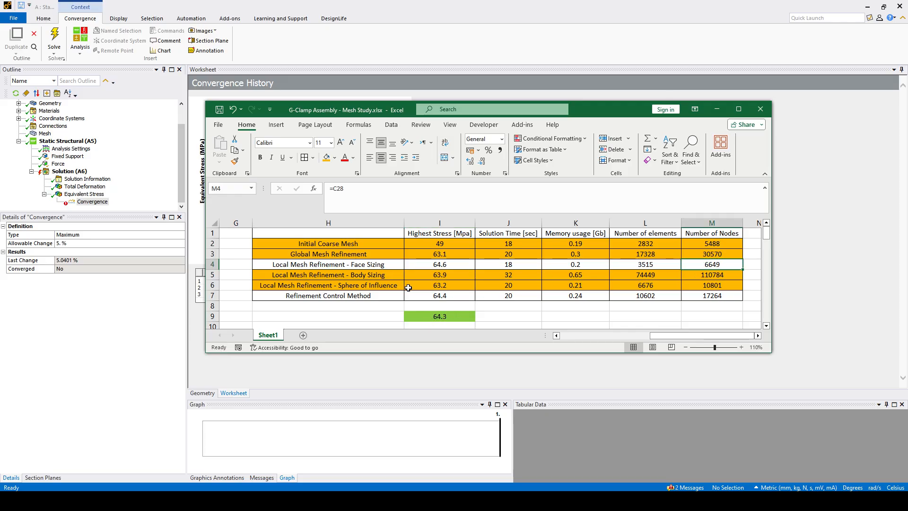
Highlight the Refinement Control Method row of the comparison table, H7:M7, with the orange fill
left_click(389, 307)
left_click_drag(377, 297, 728, 297)
left_click(330, 160)
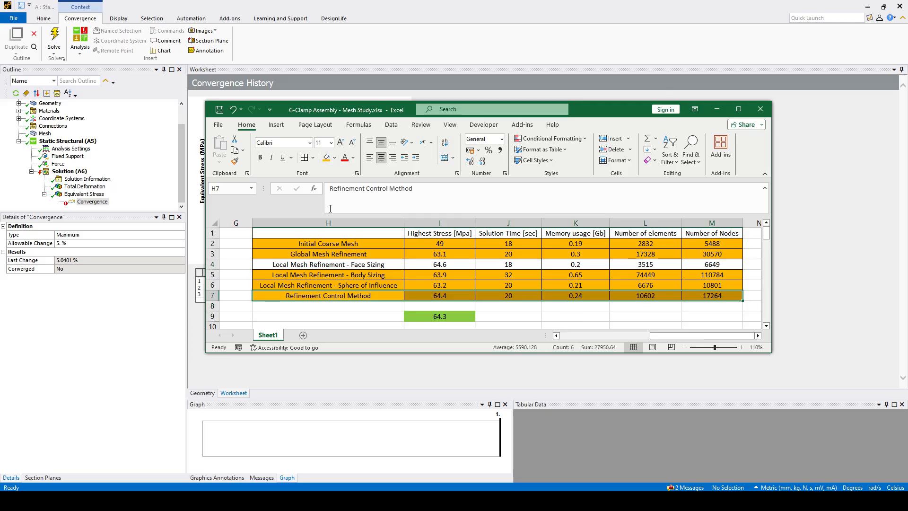
left_click(319, 285)
left_click(243, 266)
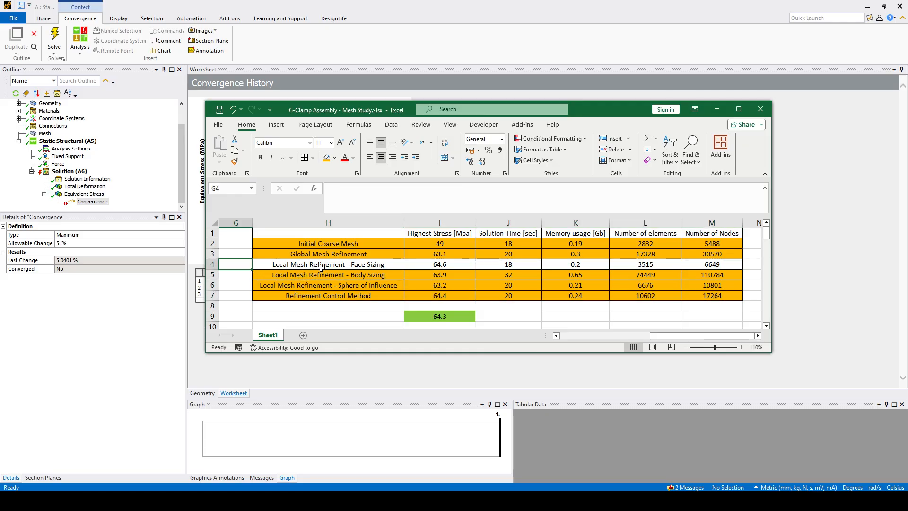
Fill the Local Mesh Refinement - Face Sizing row, H4:M4, with light green to mark it as the selected method
left_click_drag(316, 268, 382, 266)
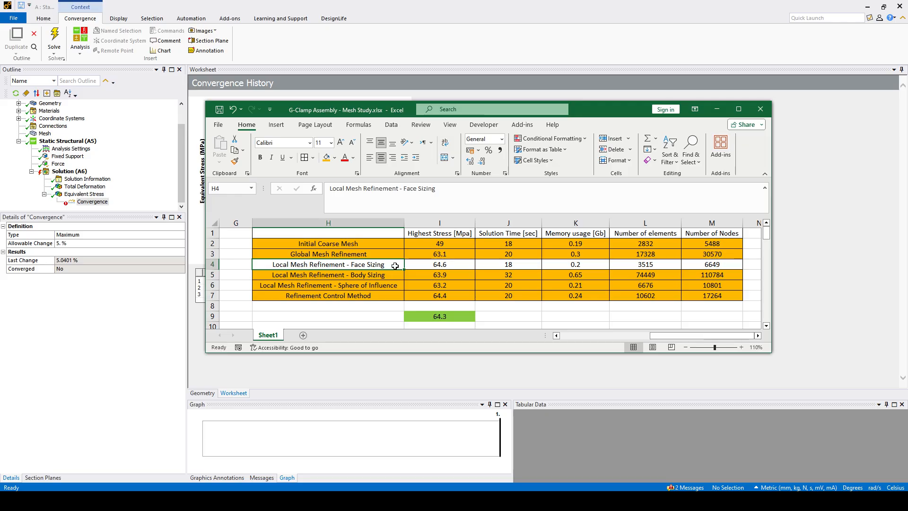
left_click_drag(395, 265, 715, 263)
left_click(334, 158)
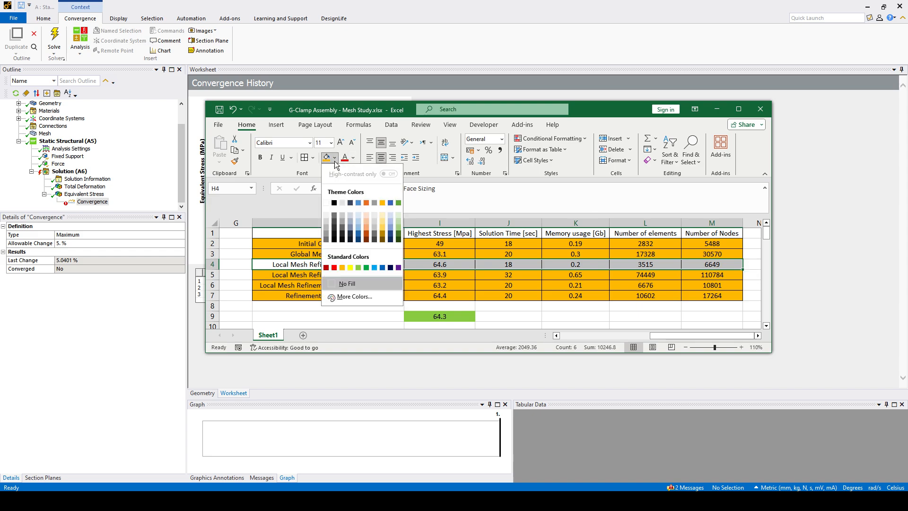
left_click(362, 265)
left_click(371, 314)
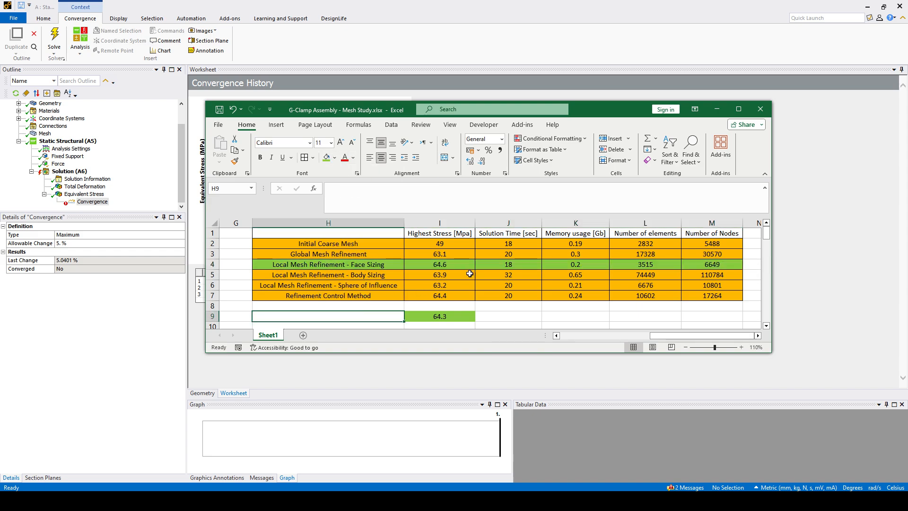
Review the Face Sizing row's stress against cell I9, its solution time and mesh size, and the Refinement Control Method row
left_click(455, 265)
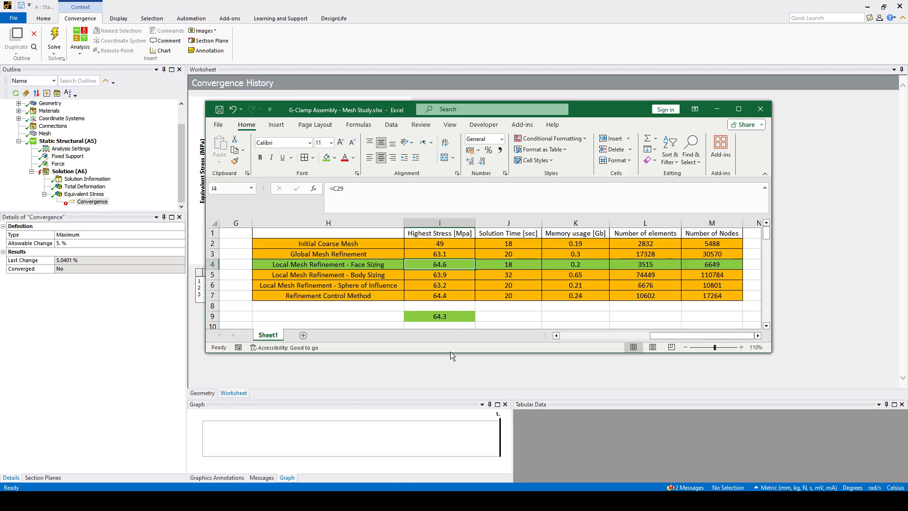
left_click(448, 317)
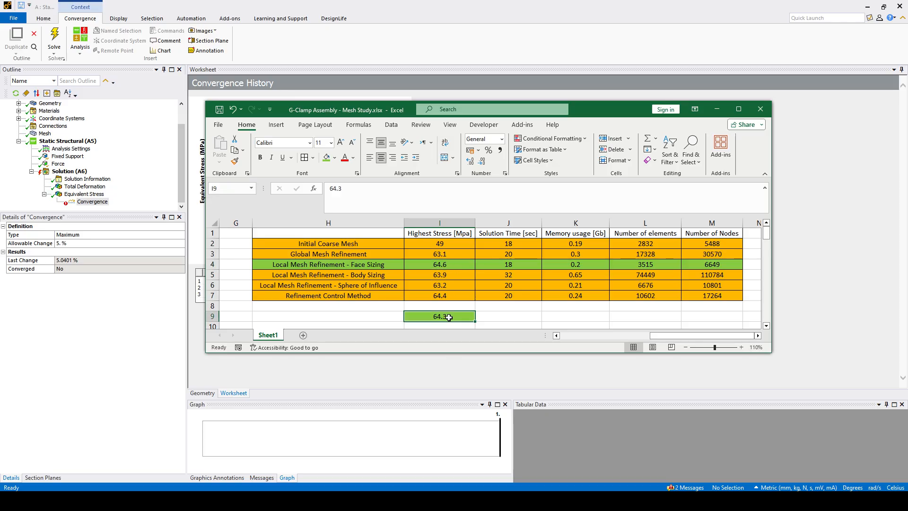
left_click(450, 265)
left_click(497, 268)
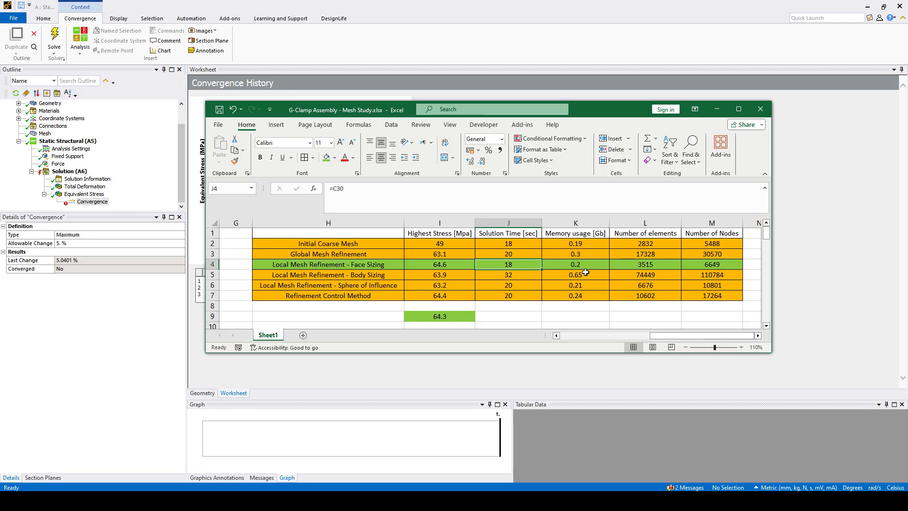
left_click(345, 266)
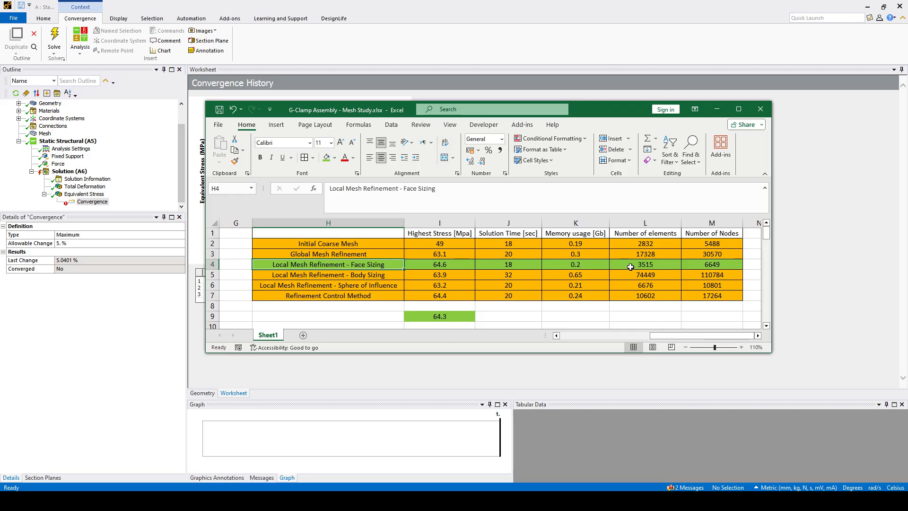
left_click_drag(633, 266, 709, 266)
left_click(501, 284)
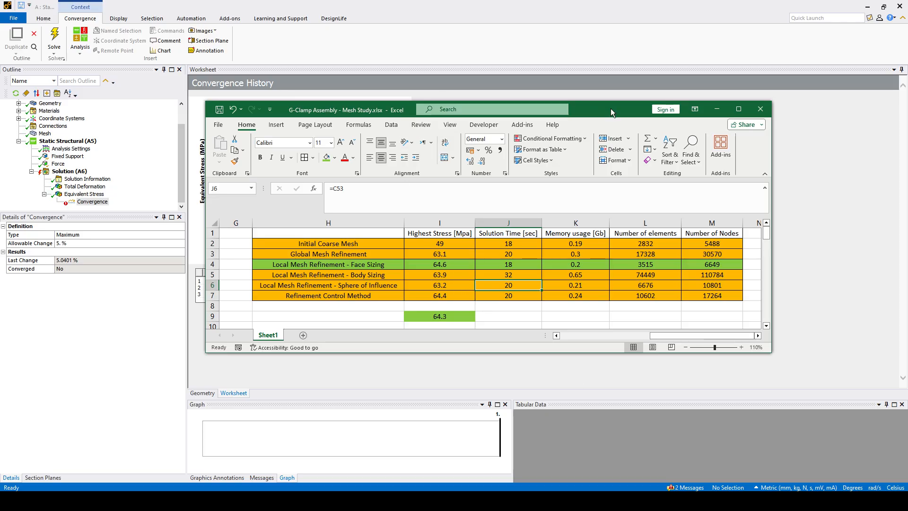
left_click_drag(606, 111, 601, 113)
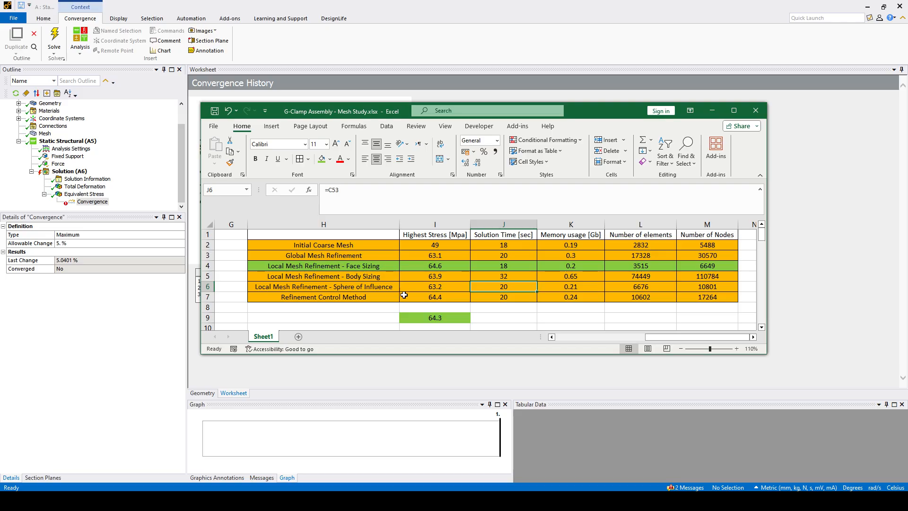
left_click_drag(348, 300, 687, 302)
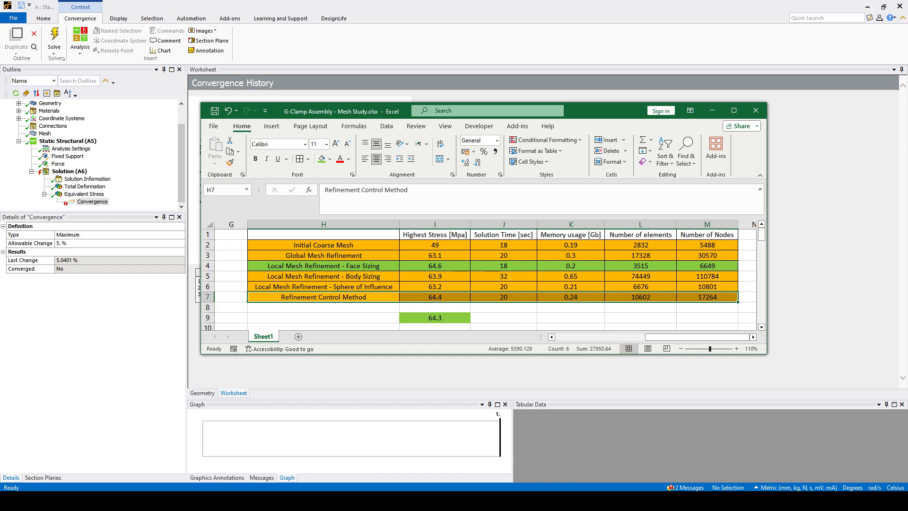
Minimize the Excel workbook to return to Ansys Mechanical and display the G-clamp geometry
left_click(712, 110)
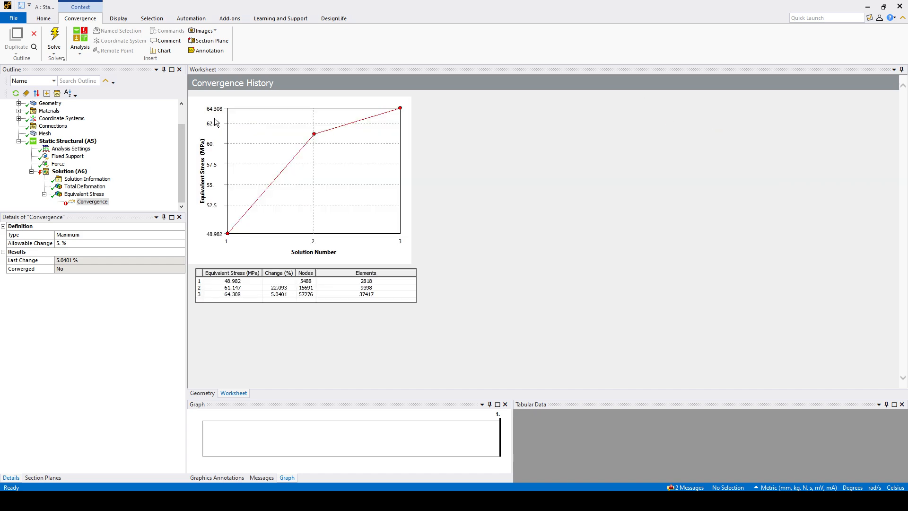
left_click(50, 103)
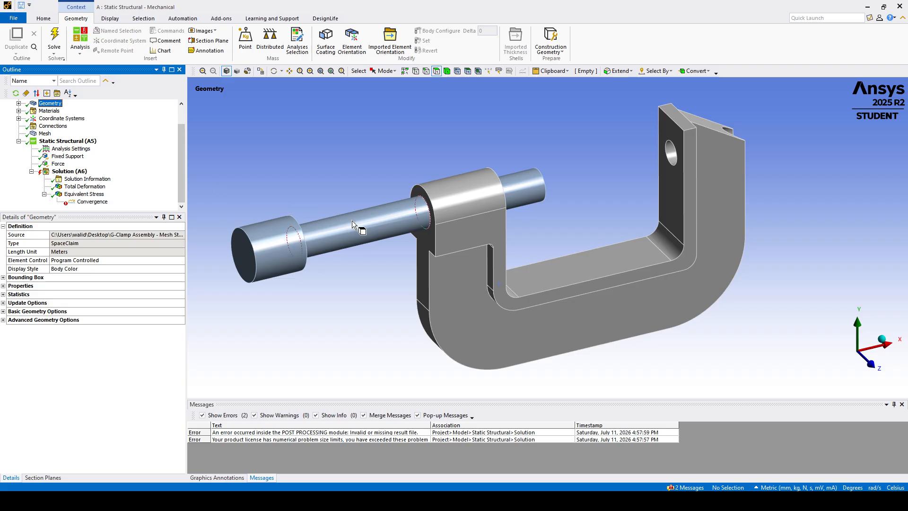